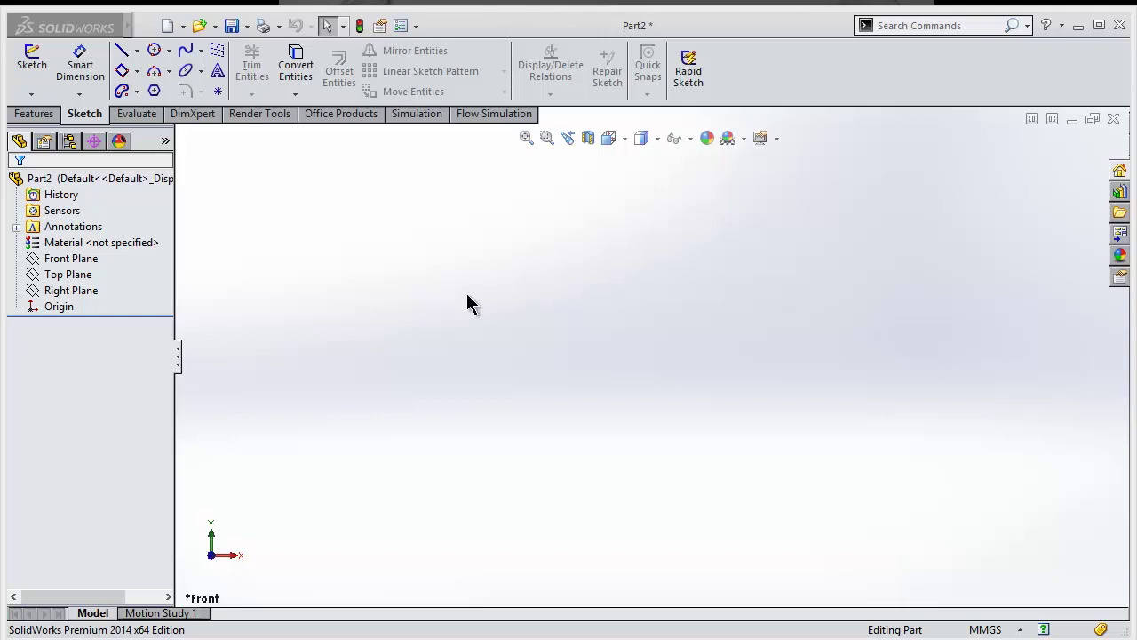
- Open a sketch on the Front Plane and draw a horizontal line about 30 mm long starting at the origin
left_click(89, 258)
left_click(97, 233)
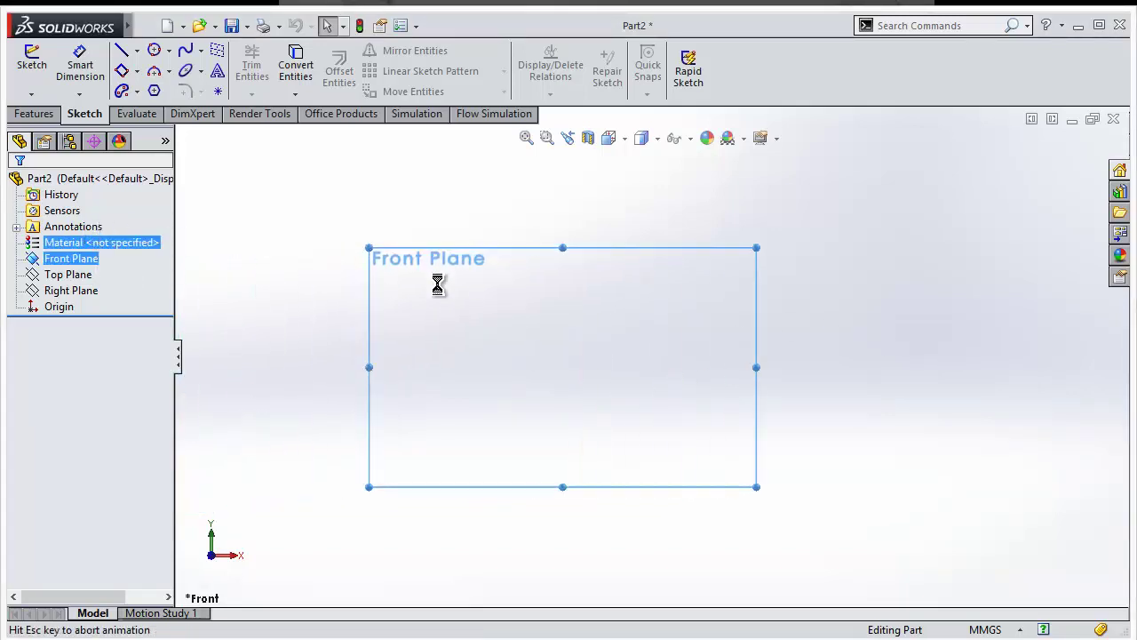
left_click(121, 51)
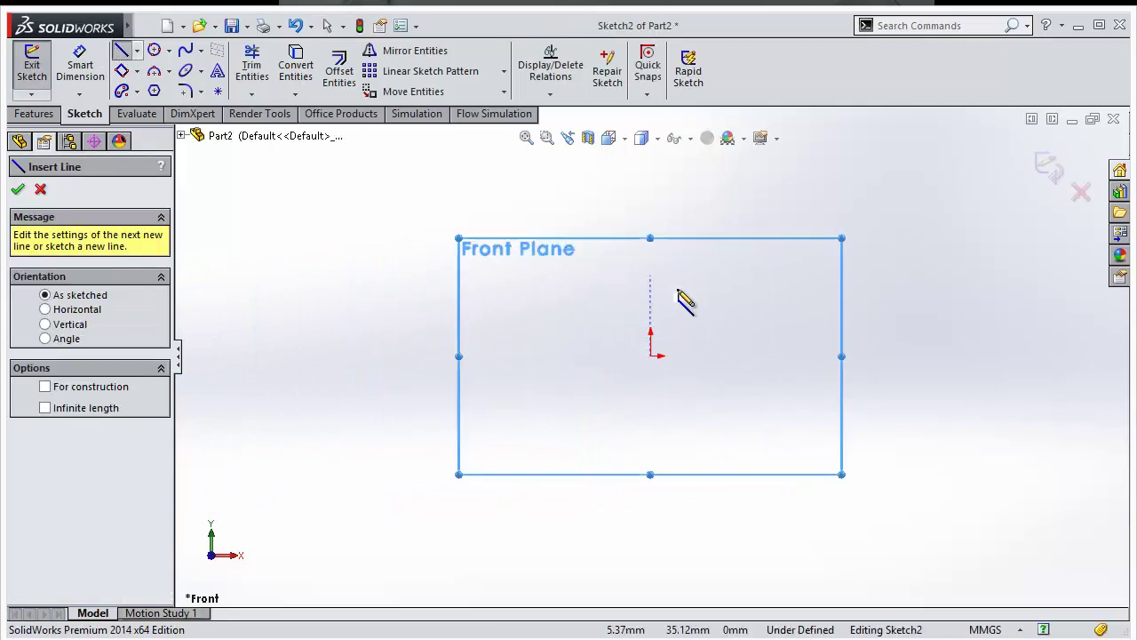
left_click(653, 355)
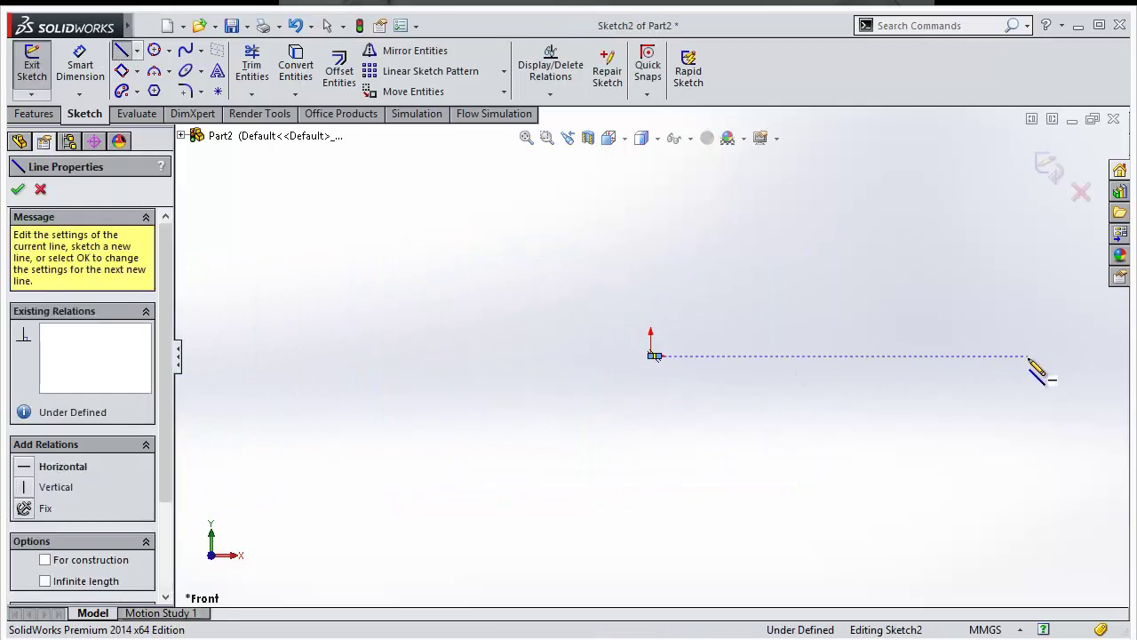
left_click(1029, 356)
key("Escape")
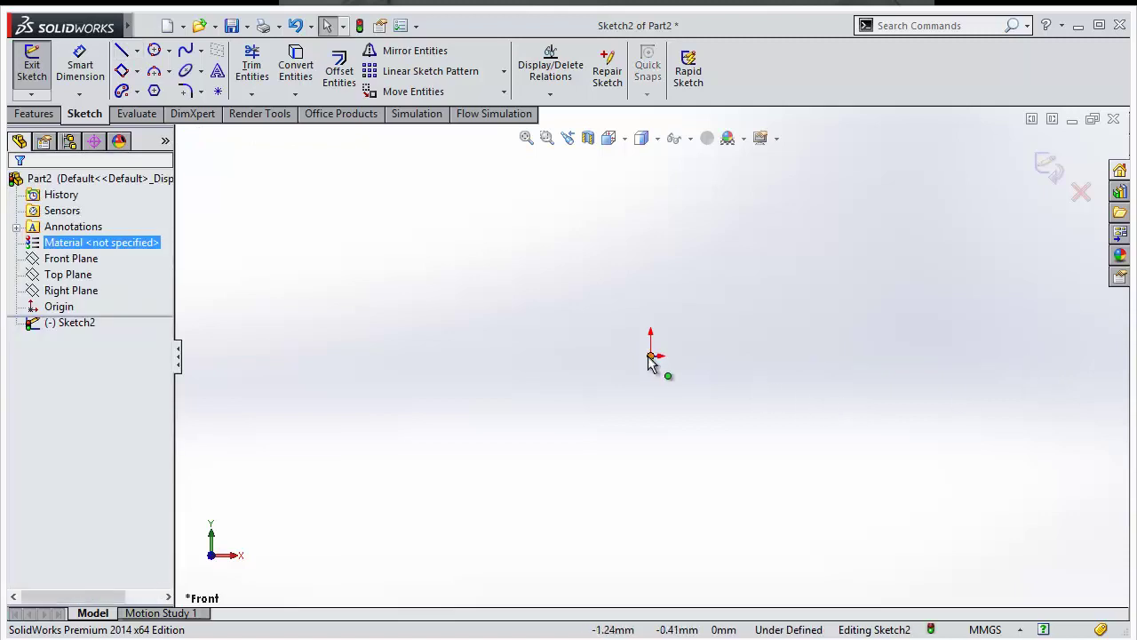
scroll(676, 354, "down", 3)
left_click_drag(658, 363, 1045, 362)
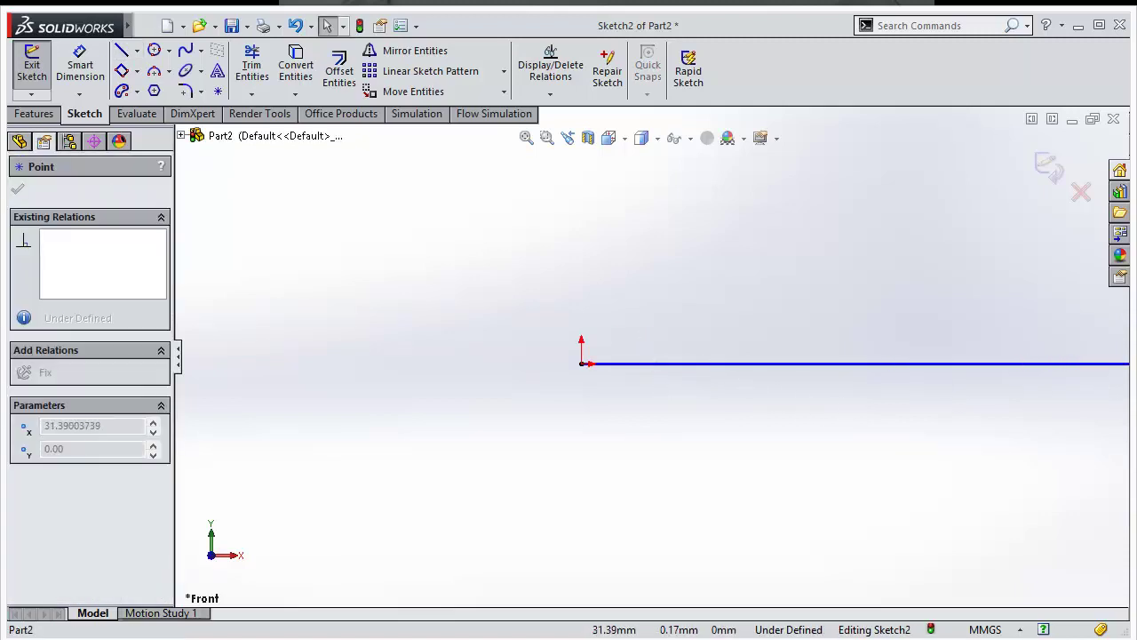
key("z")
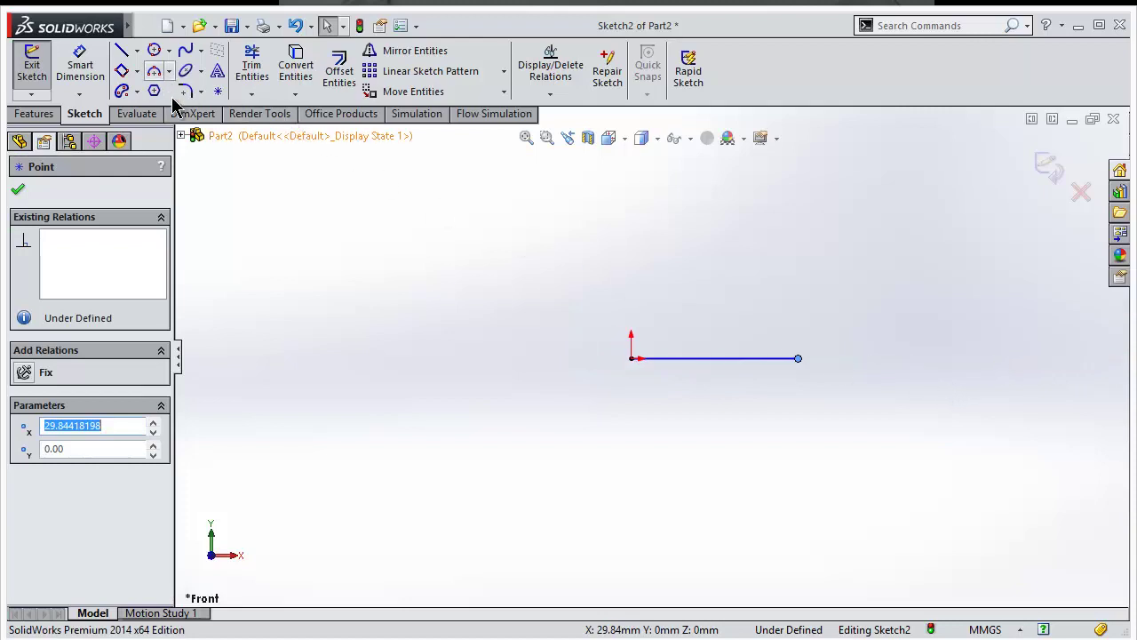
left_click(18, 193)
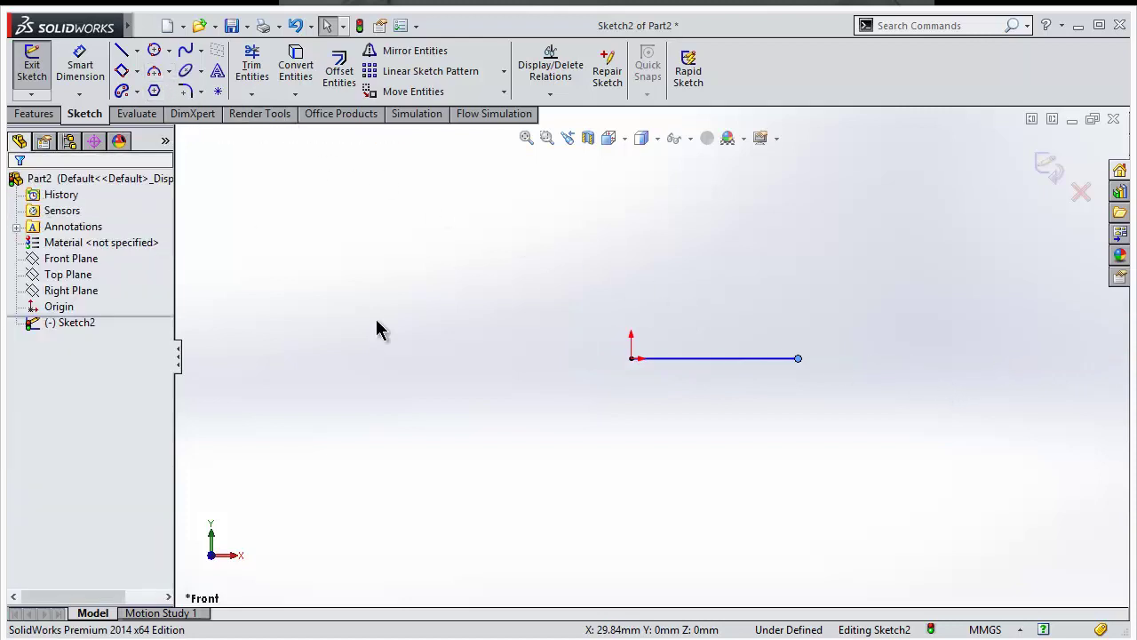
- Turn the horizontal line into construction geometry and set its length to 300 mm
left_click(687, 359)
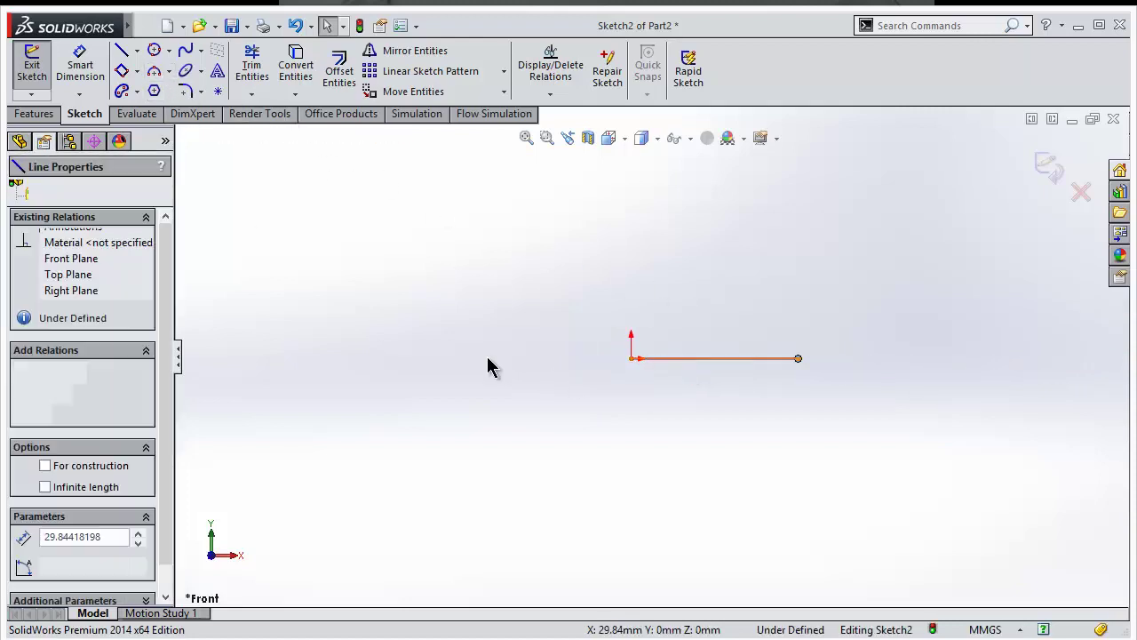
left_click(45, 466)
left_click_drag(10, 536, 9, 533)
type("300")
key("Return")
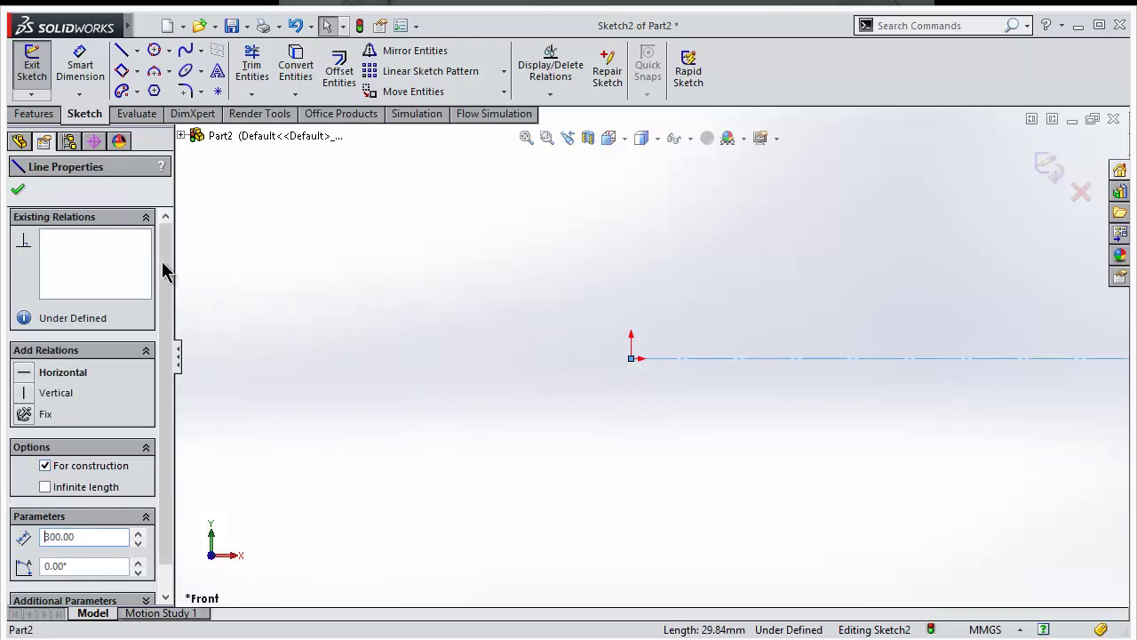
left_click(18, 189)
- Sketch an open four-line profile above the construction line: horizontal from above the origin, sloping down, horizontal, rising to above the axis's far end
key("f")
left_click(120, 53)
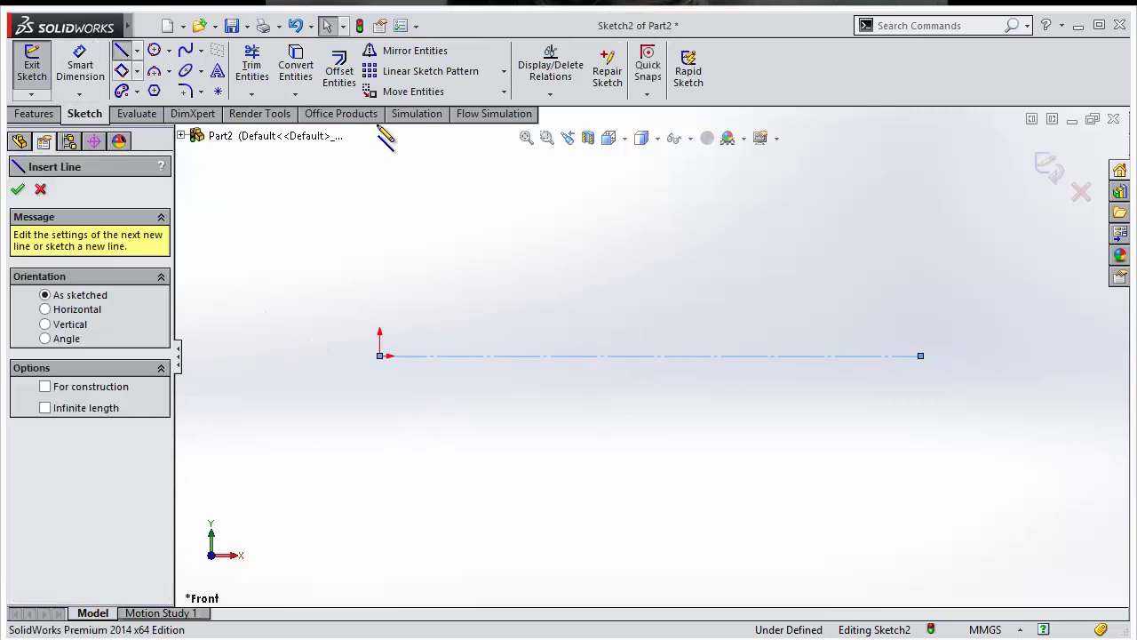
left_click(379, 238)
left_click(522, 237)
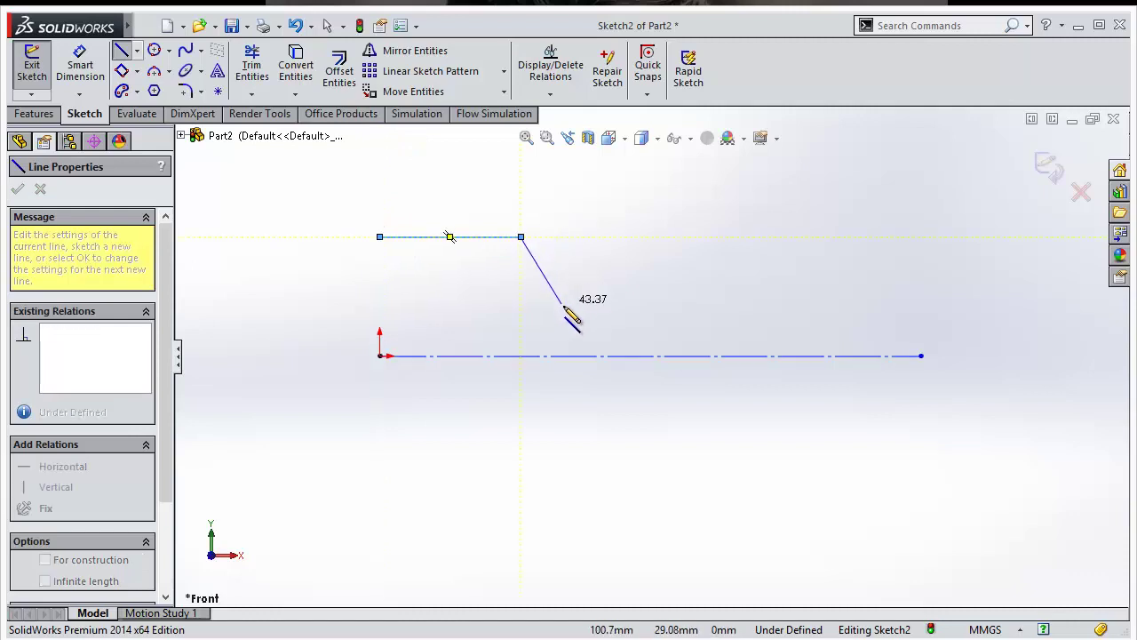
double_click(567, 302)
left_click(568, 302)
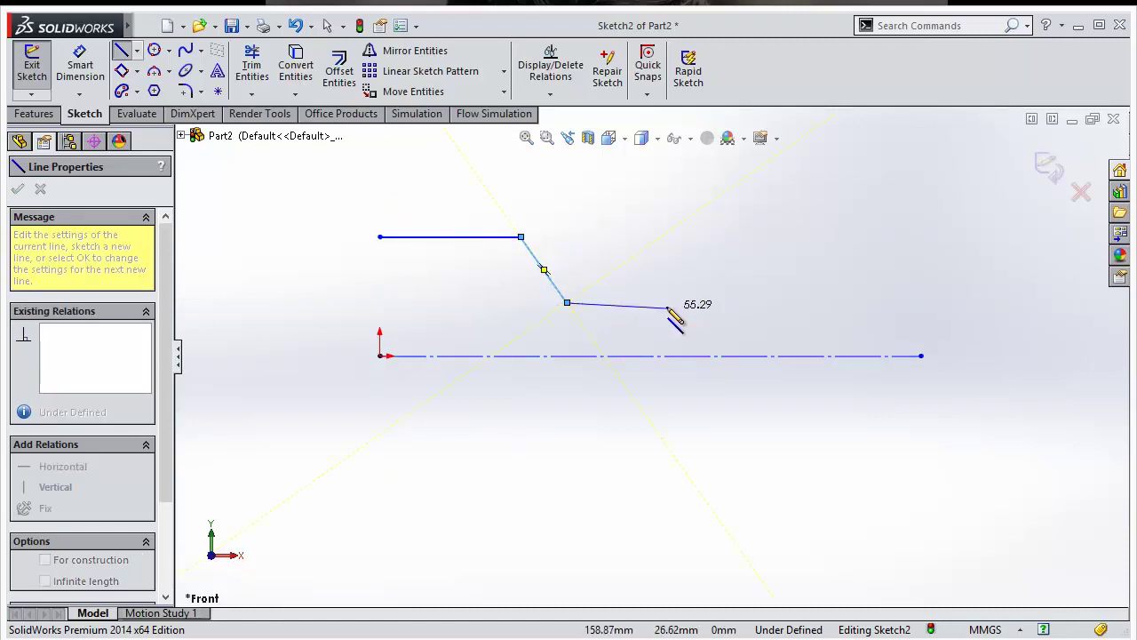
left_click(669, 302)
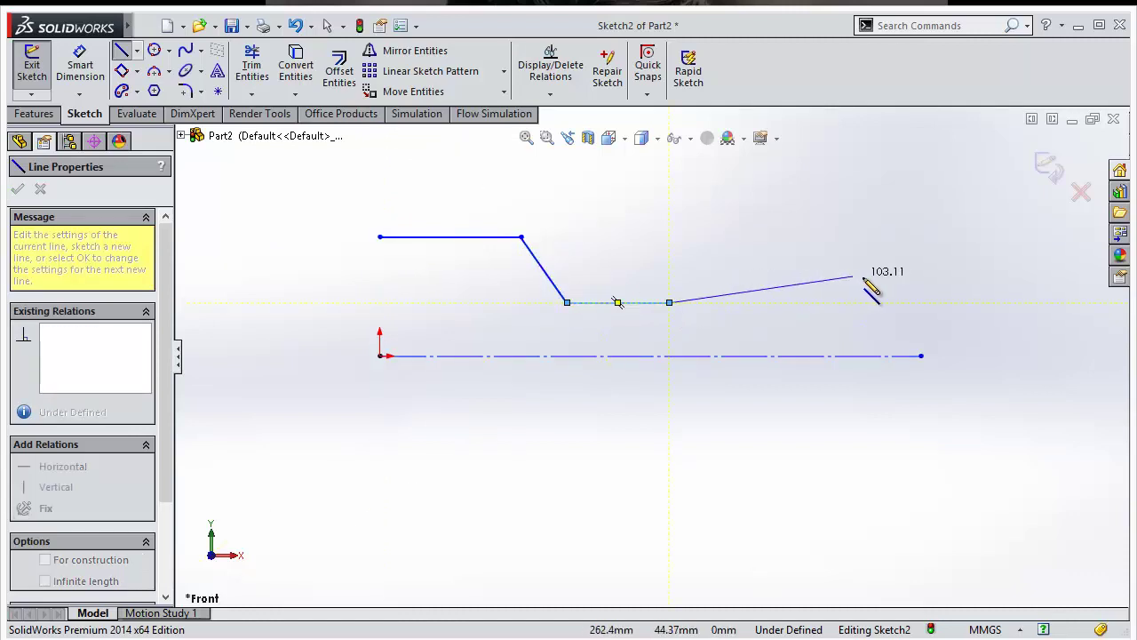
double_click(921, 270)
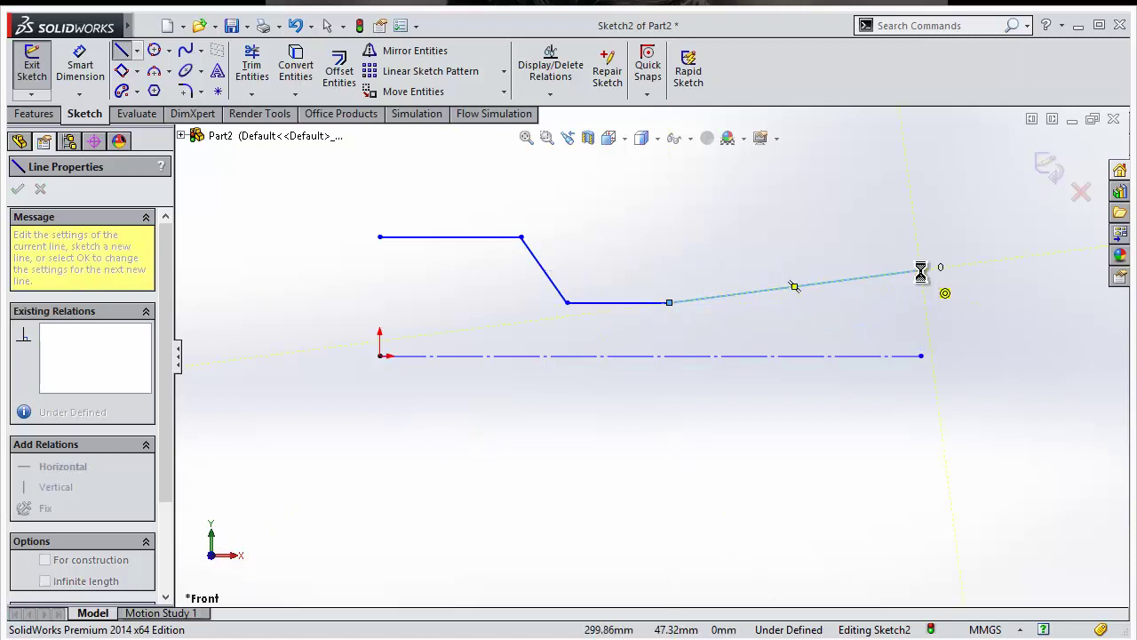
key("Escape")
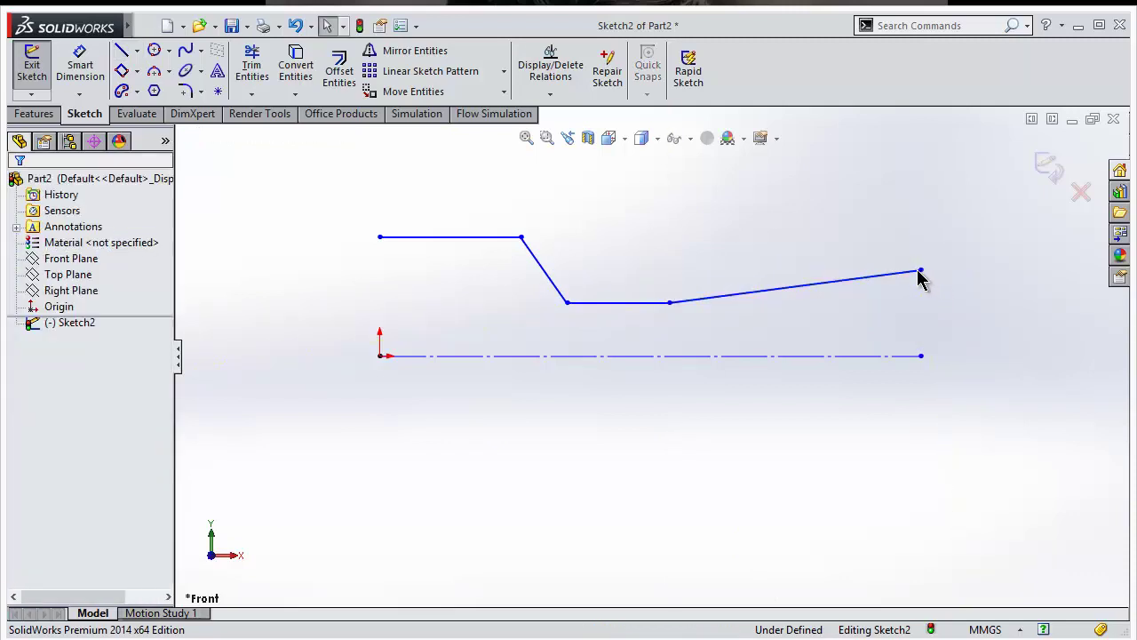
left_click(58, 114)
left_click(93, 71)
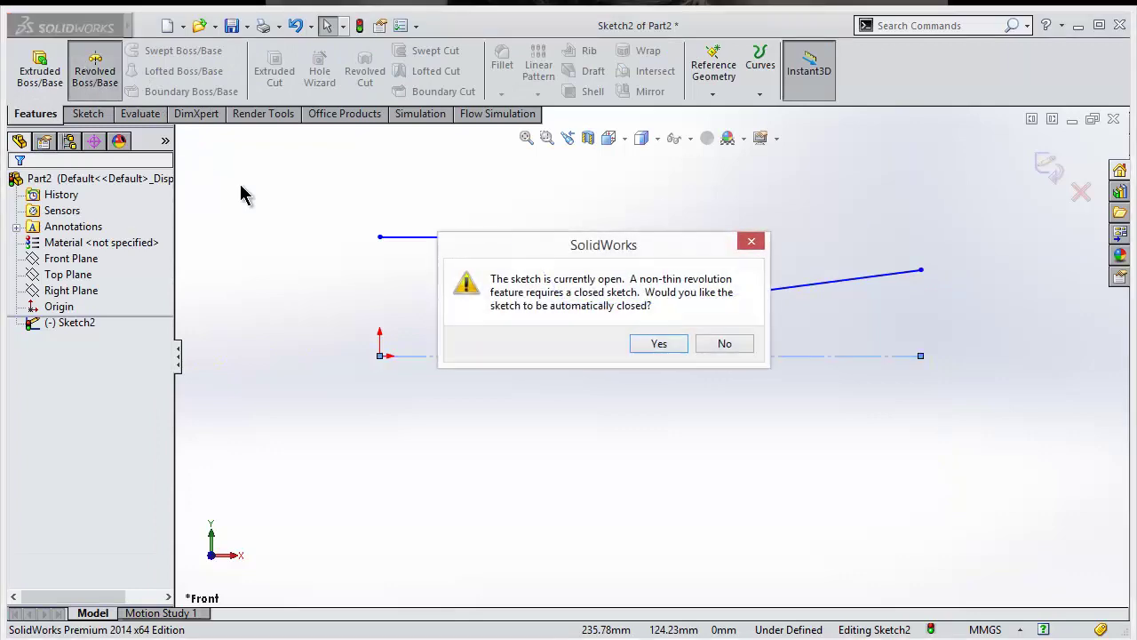
left_click(724, 345)
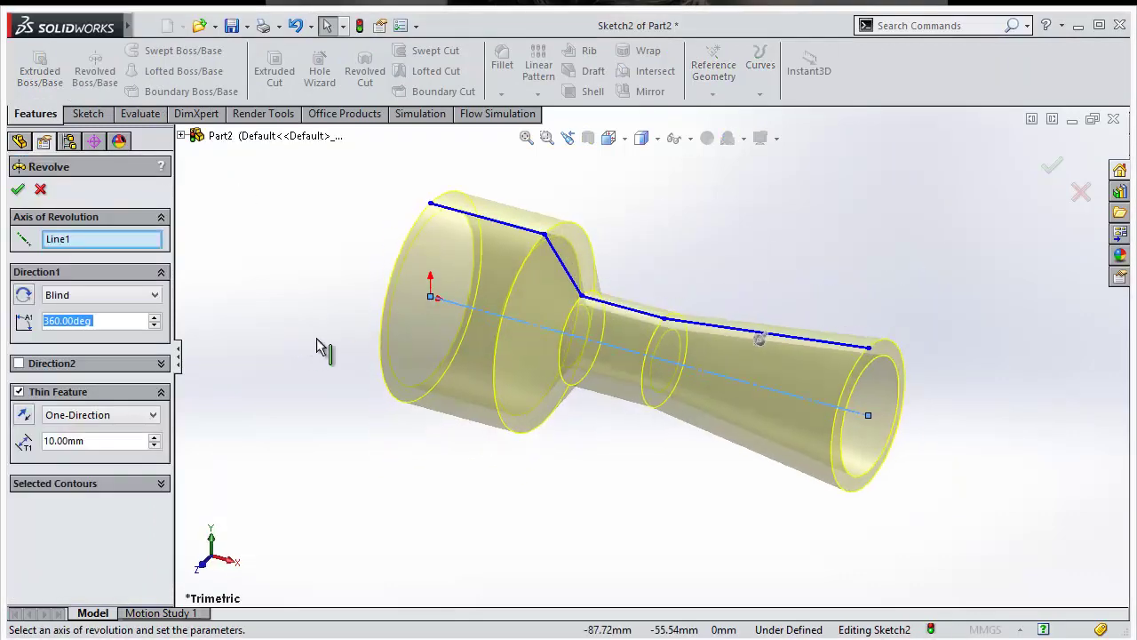
left_click(40, 188)
- Extend the profile with a horizontal line about 30 mm long from the upper end of the rising line
left_click(89, 114)
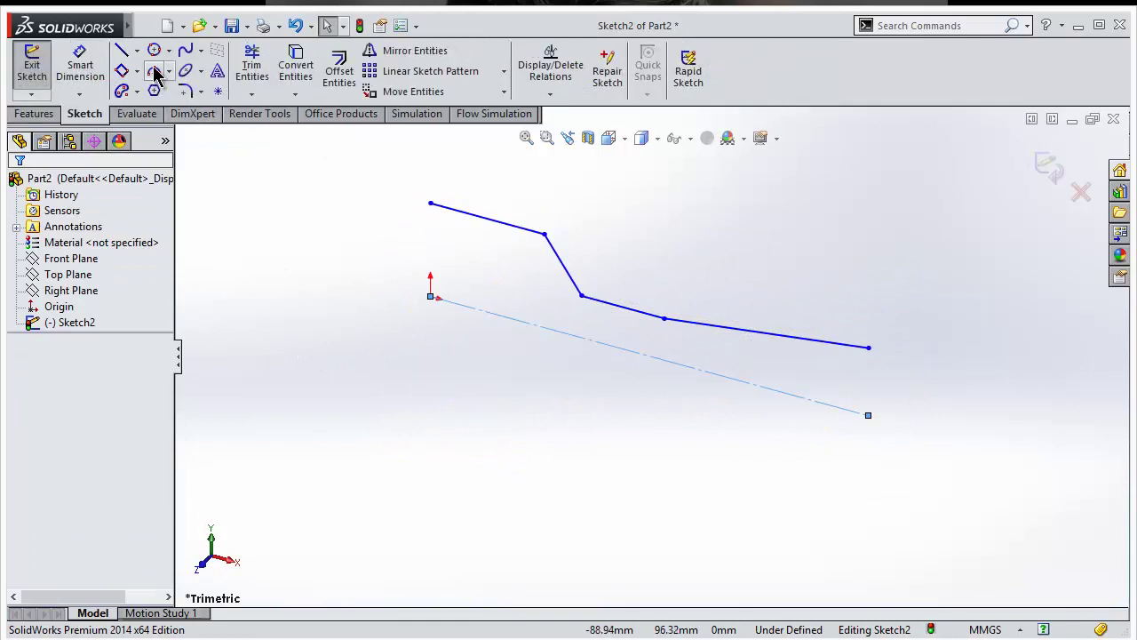
left_click(119, 52)
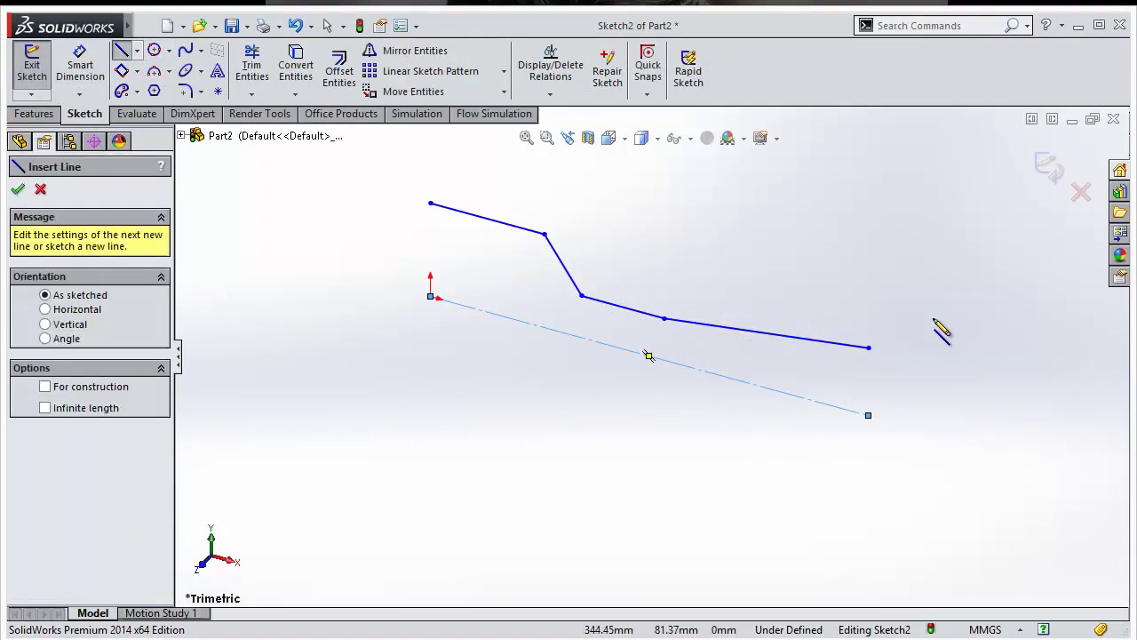
left_click(869, 347)
left_click(917, 361)
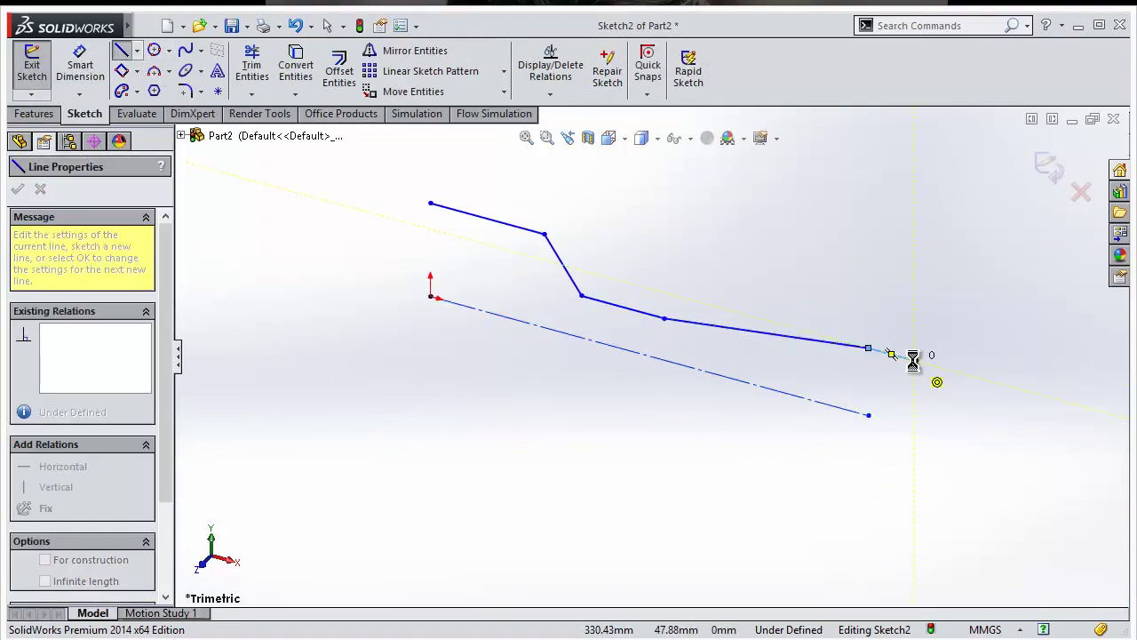
key("Escape")
key("Escape")
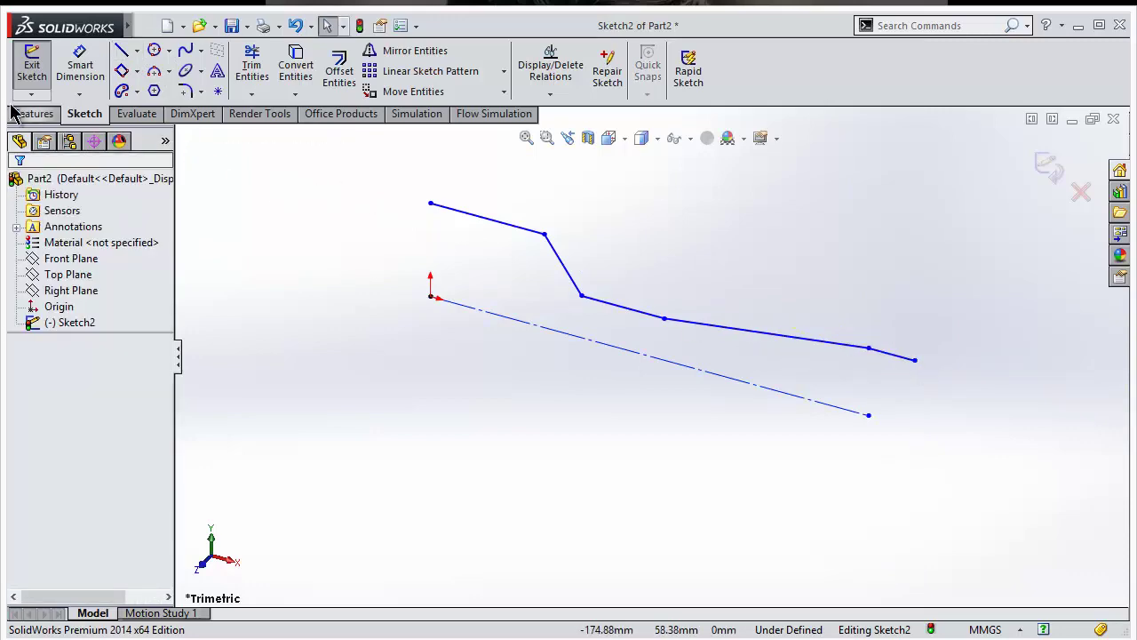
- Revolve the open profile 360° around the construction line as a one-direction thin feature 10 mm thick, without closing the sketch
left_click(40, 114)
left_click(122, 77)
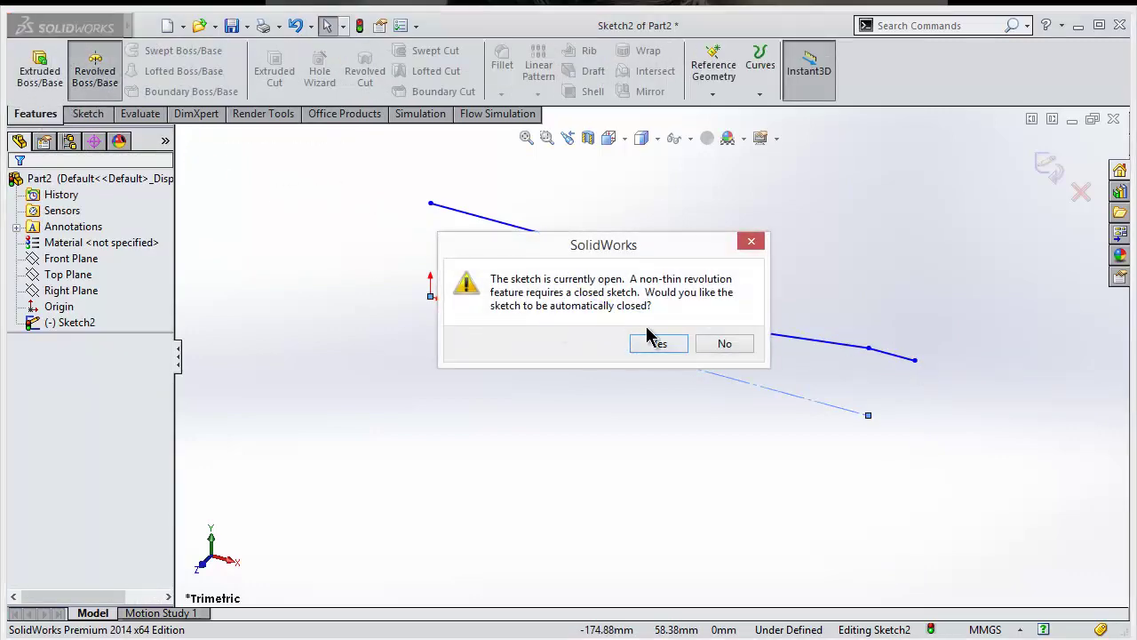
left_click(725, 344)
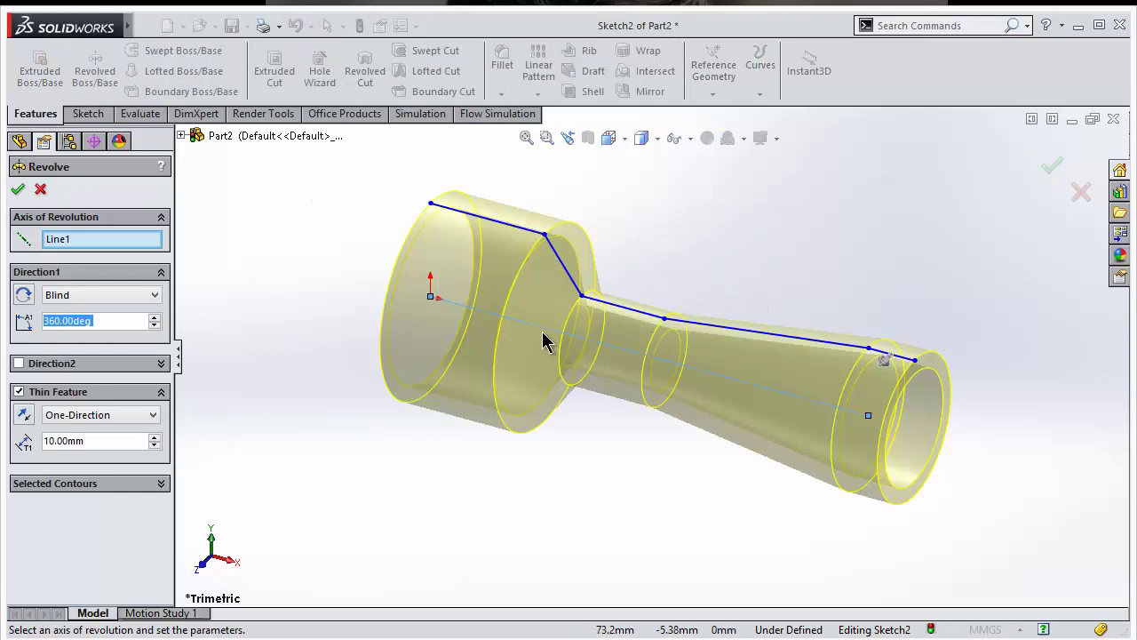
left_click(18, 189)
mouse_move(406, 275)
middle_mouse_down()
mouse_move(528, 241)
mouse_move(395, 328)
mouse_move(457, 355)
mouse_move(422, 391)
mouse_move(395, 387)
mouse_move(406, 406)
mouse_move(560, 457)
mouse_move(371, 483)
mouse_move(616, 481)
mouse_move(465, 477)
mouse_move(581, 441)
mouse_move(527, 472)
middle_mouse_up()
scroll(653, 413, "down", 5)
middle_click_drag(653, 413, 673, 462)
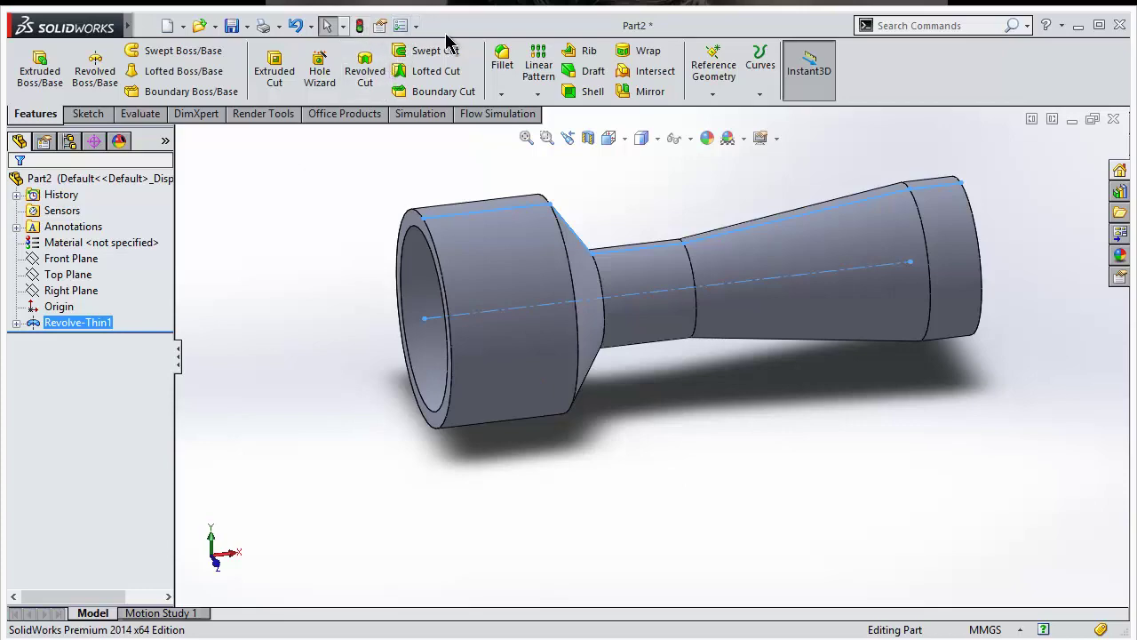
- Check in the add-ins list that SolidWorks Flow Simulation 2014 is enabled and accept the list
left_click(416, 26)
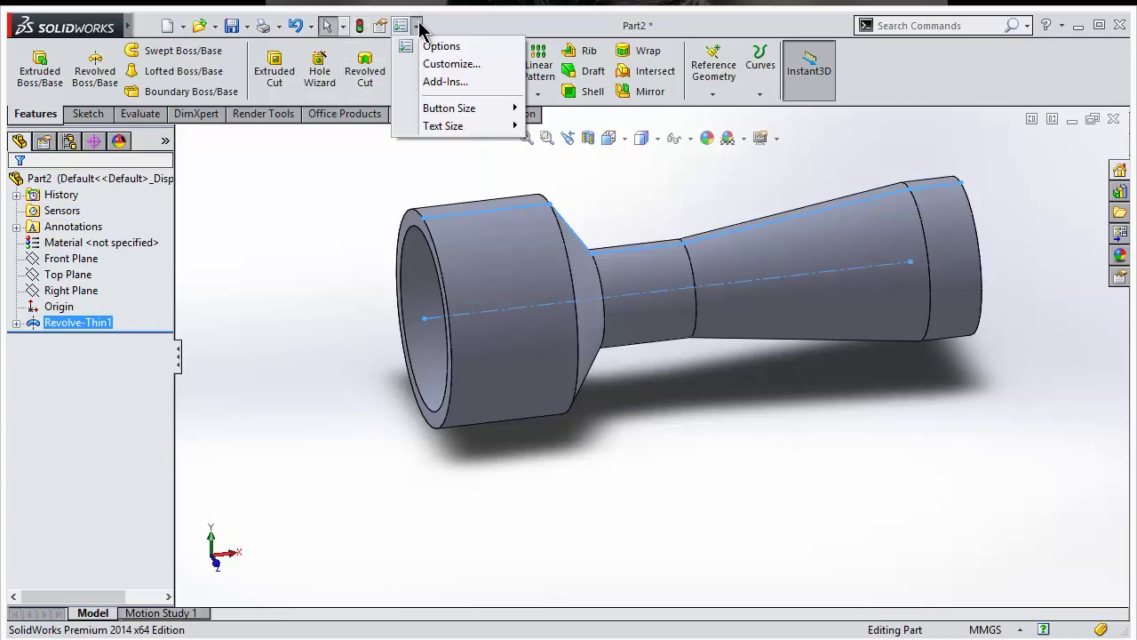
left_click(447, 82)
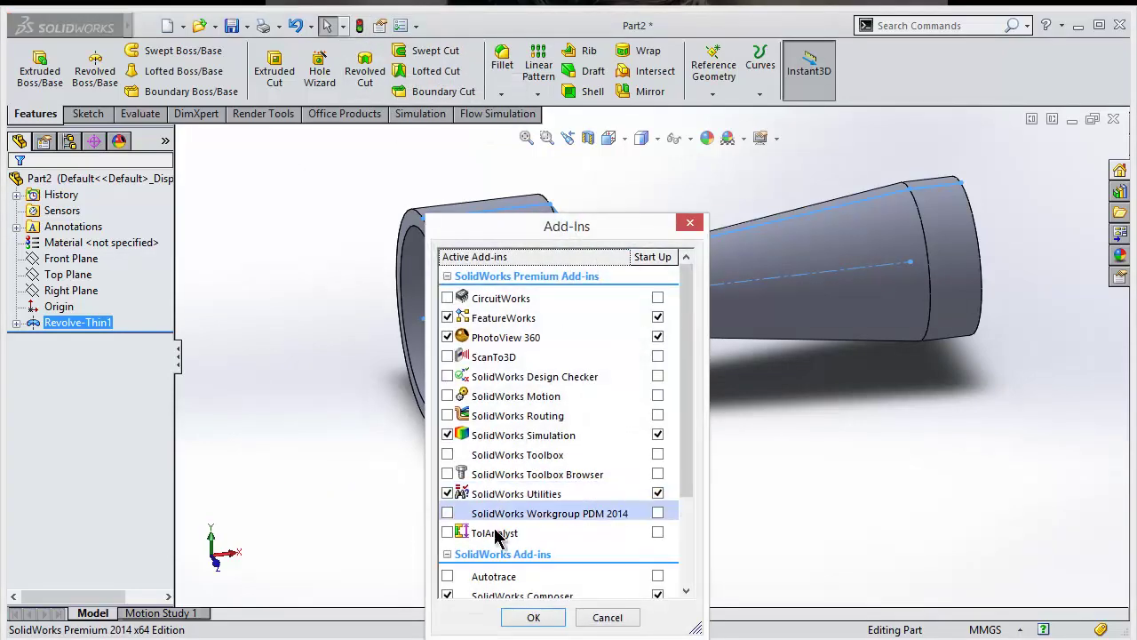
scroll(514, 526, "down", 2)
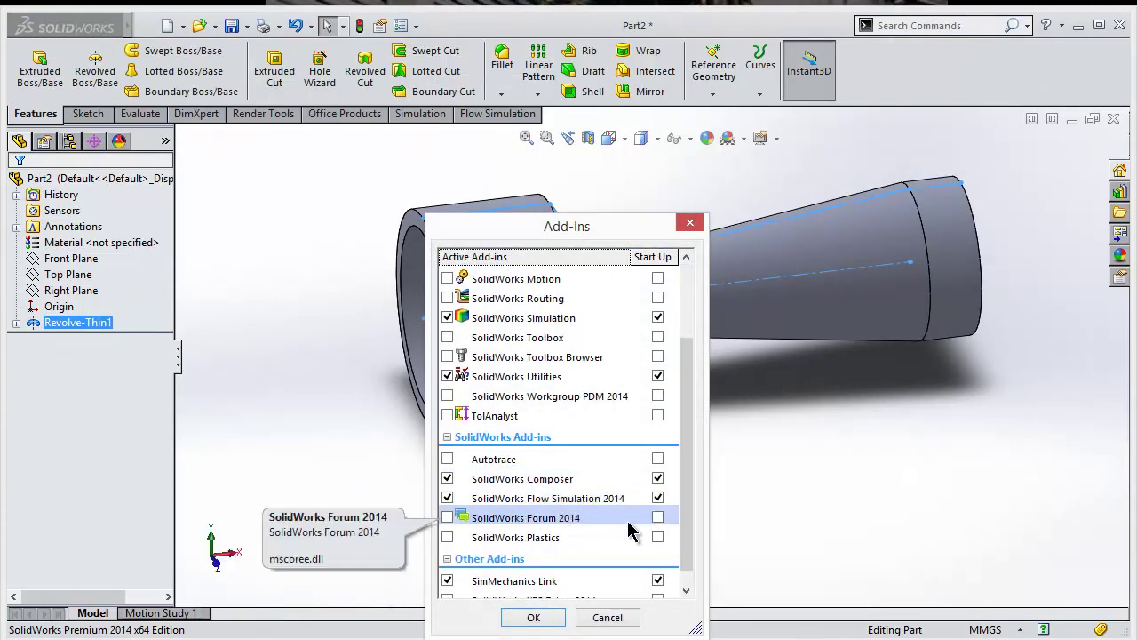
left_click(533, 617)
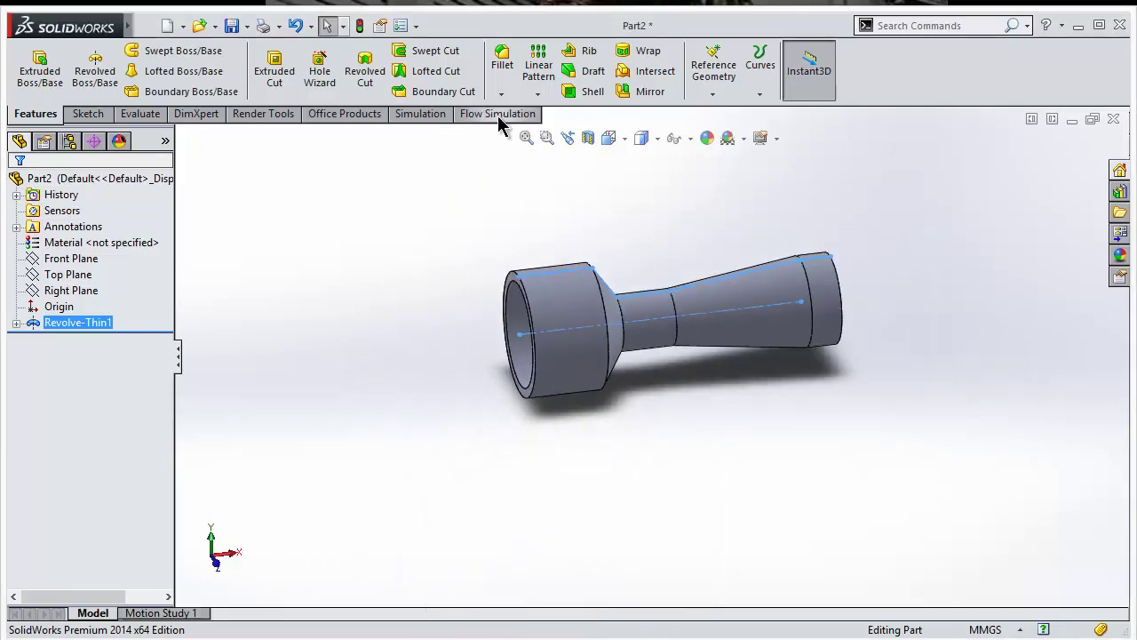
- Create Flow Simulation lids over both nozzle openings, using the ring-shaped planar end faces at the wide and narrow ends
left_click(498, 115)
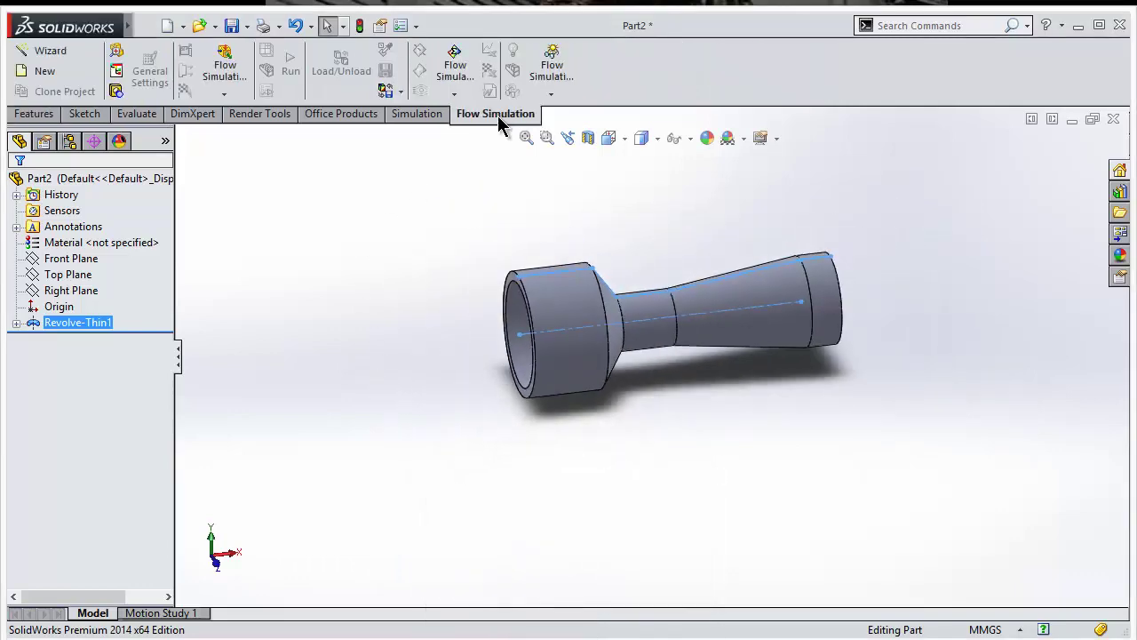
left_click(118, 92)
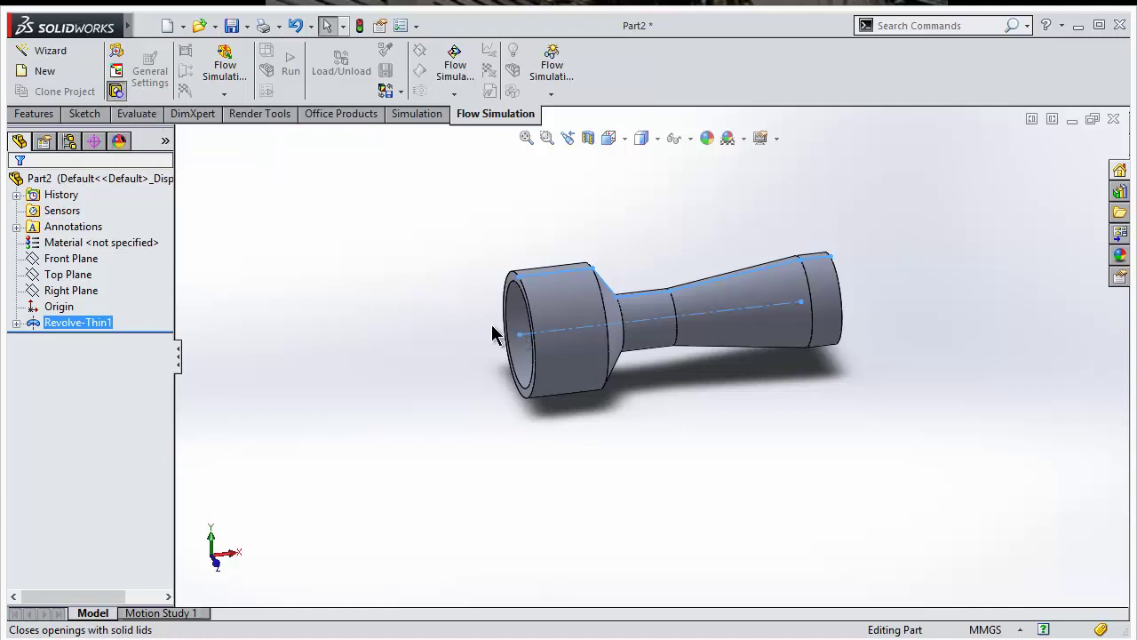
middle_click_drag(462, 328, 553, 296)
scroll(553, 296, "down", 5)
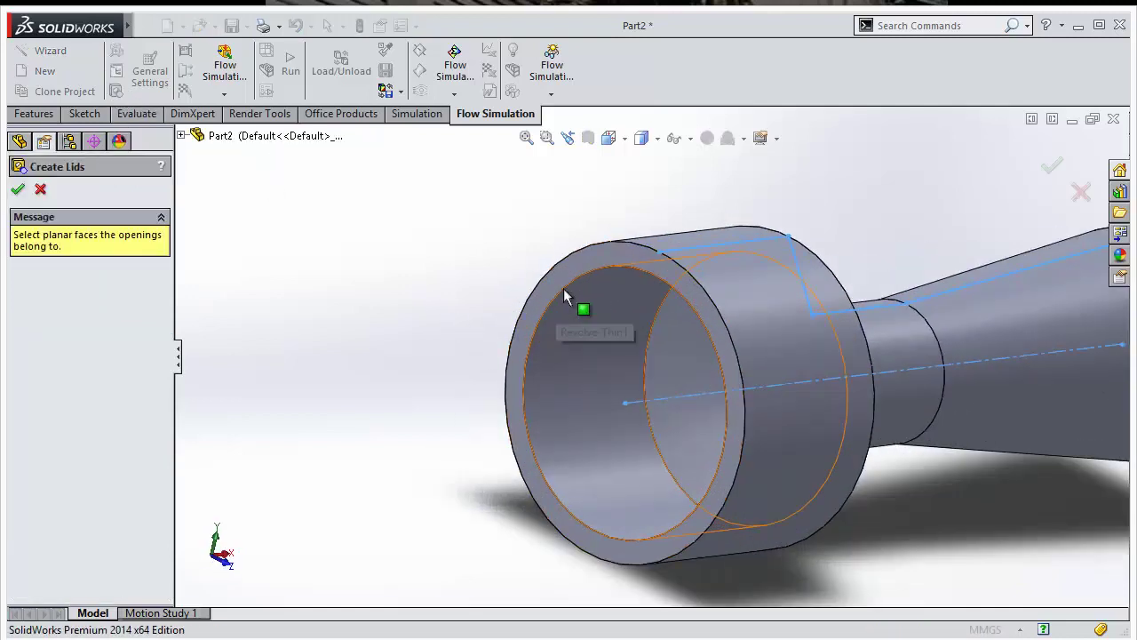
left_click(577, 266)
scroll(477, 338, "up", 6)
scroll(927, 364, "down", 3)
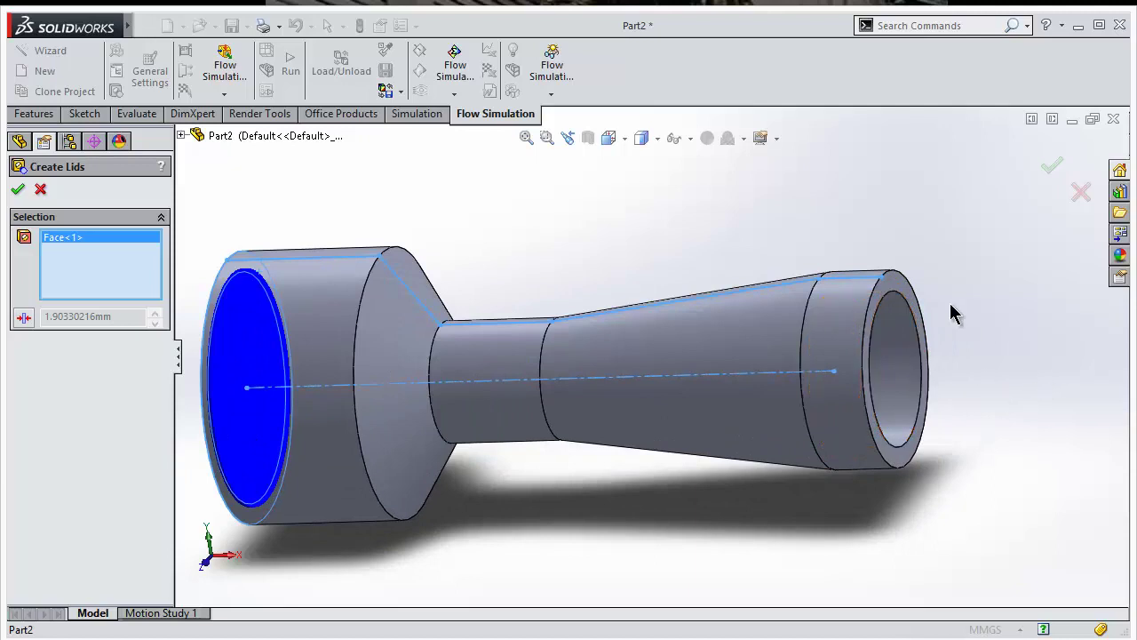
scroll(902, 310, "down", 4)
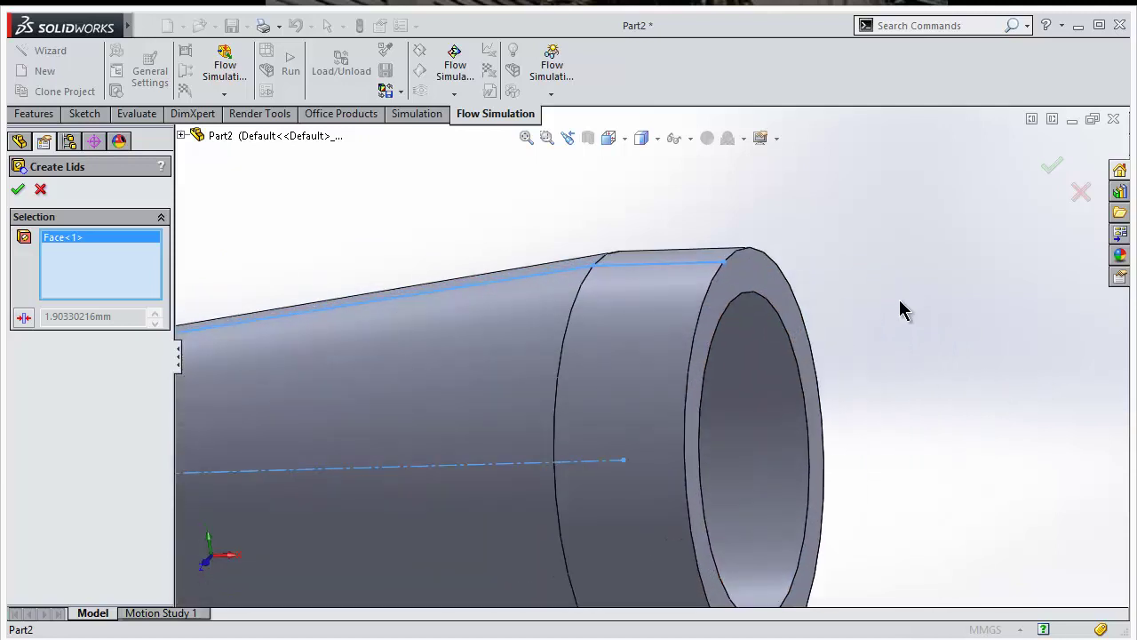
left_click(750, 274)
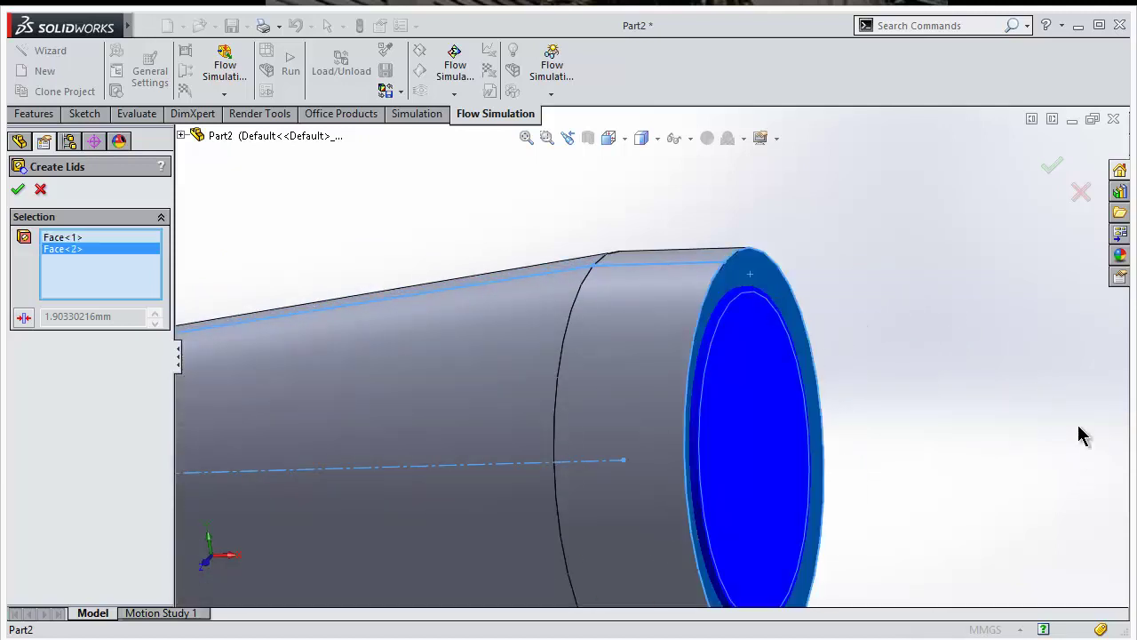
scroll(853, 402, "up", 2)
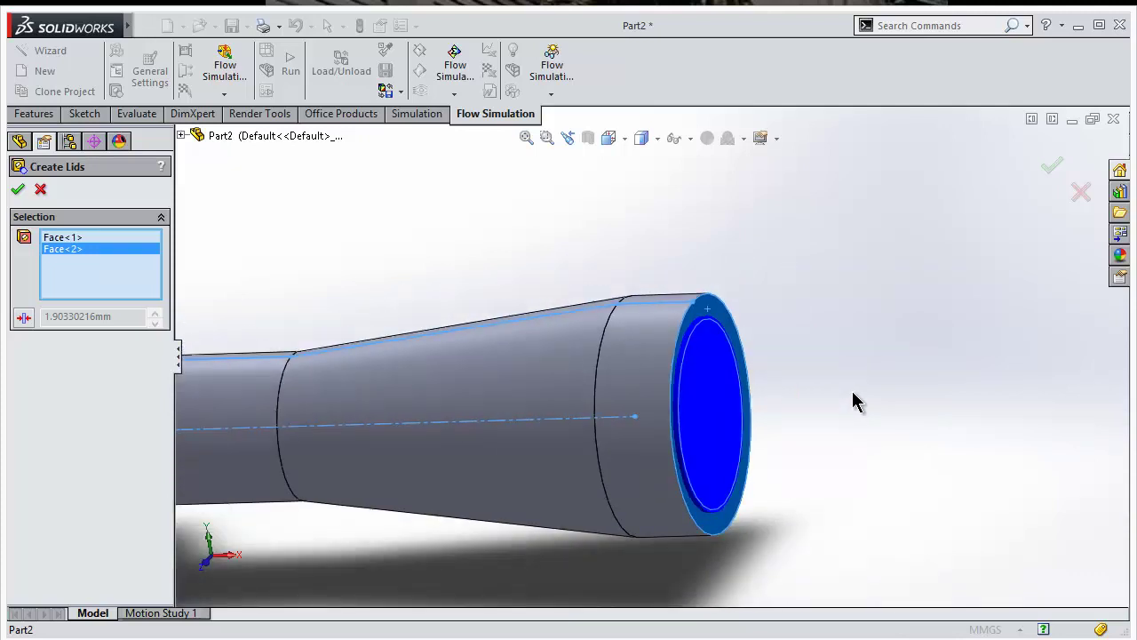
scroll(475, 295, "up", 3)
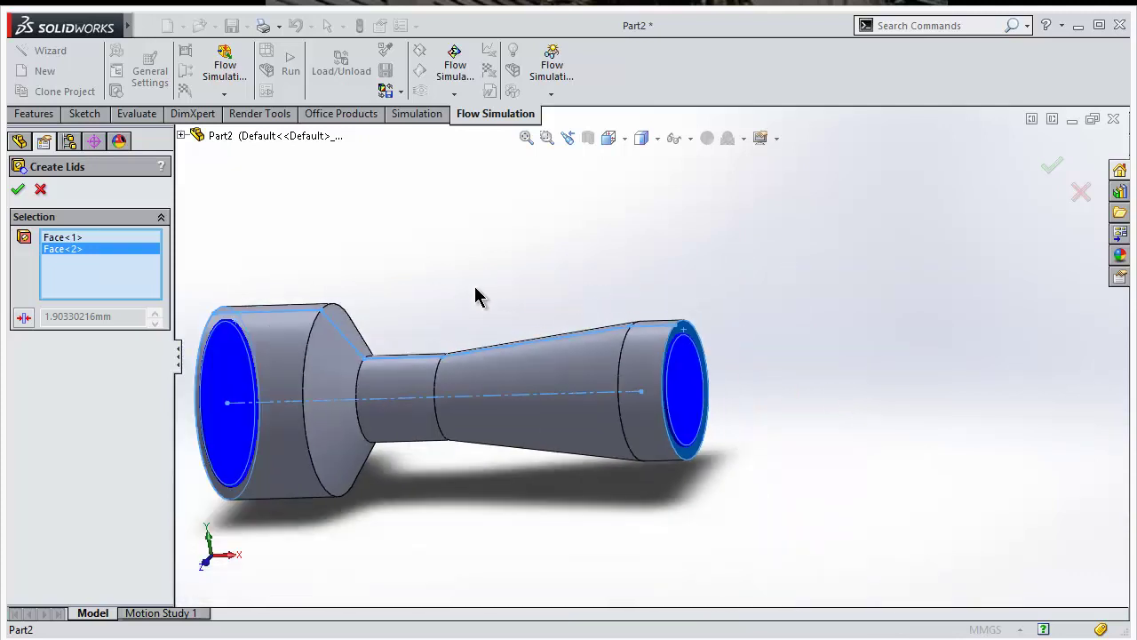
left_click(17, 189)
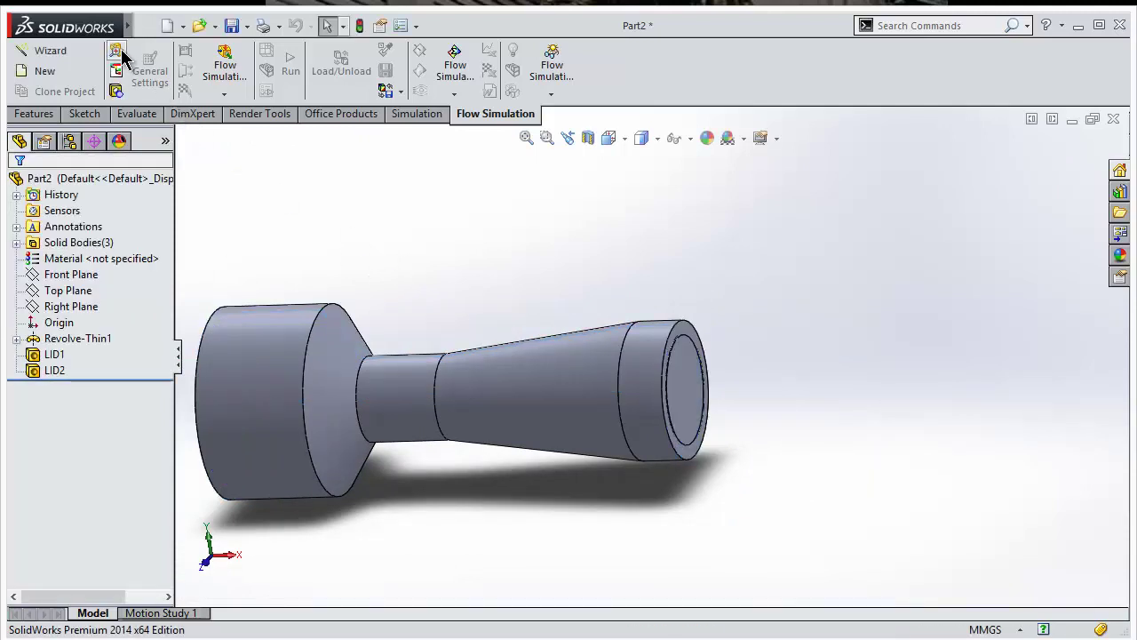
- Check the geometry of the nozzle and both lids for an internal analysis, and close the check
left_click(117, 54)
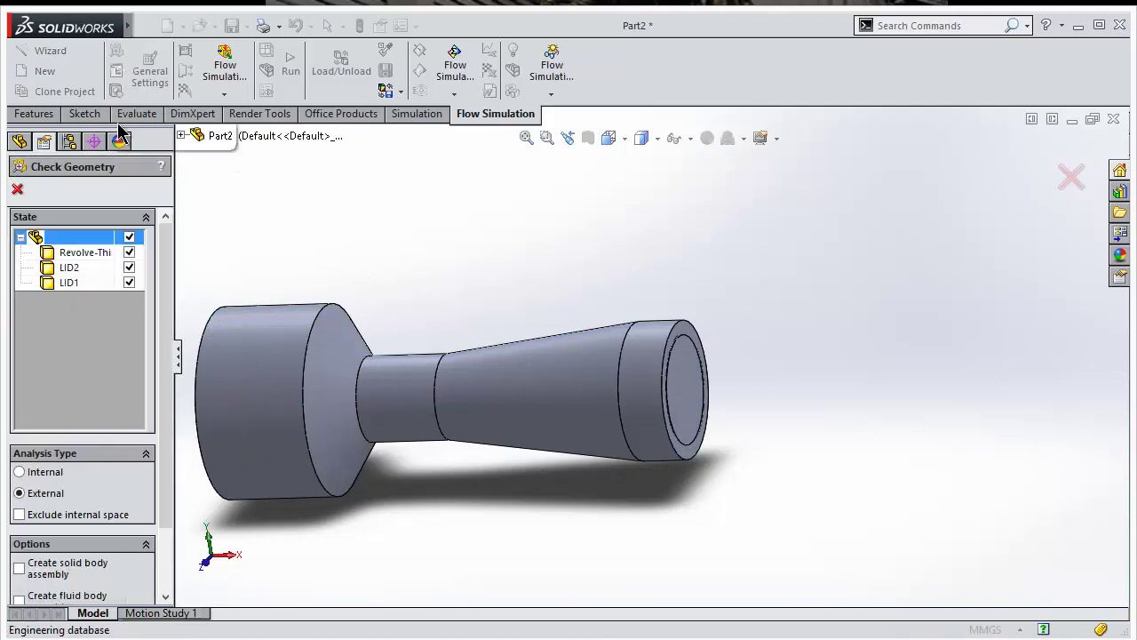
left_click(18, 472)
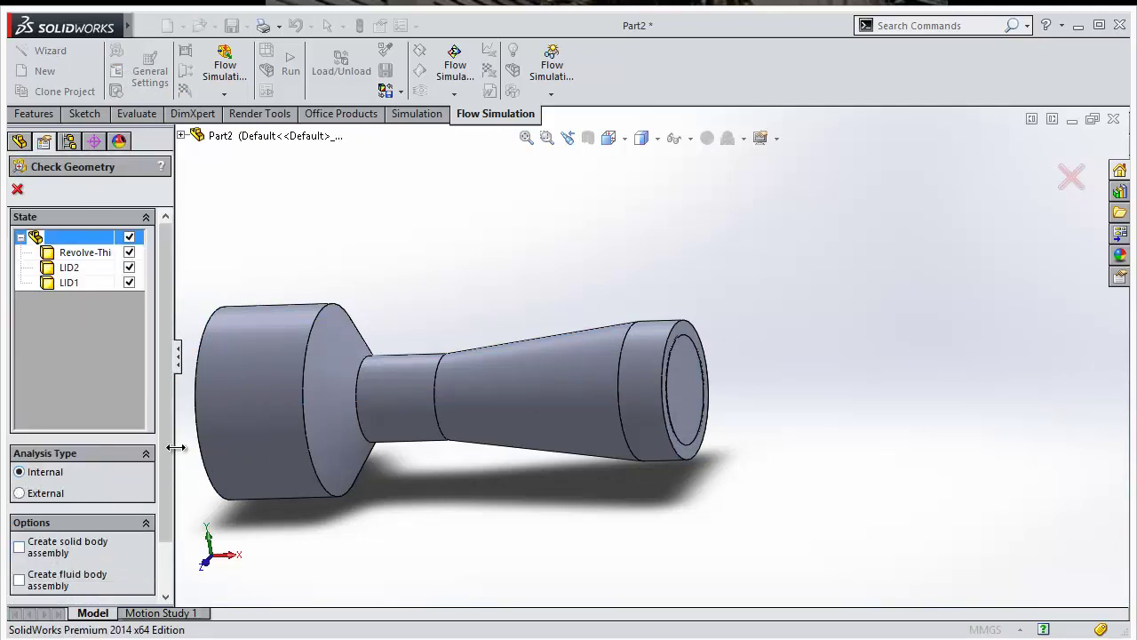
scroll(165, 445, "down", 2)
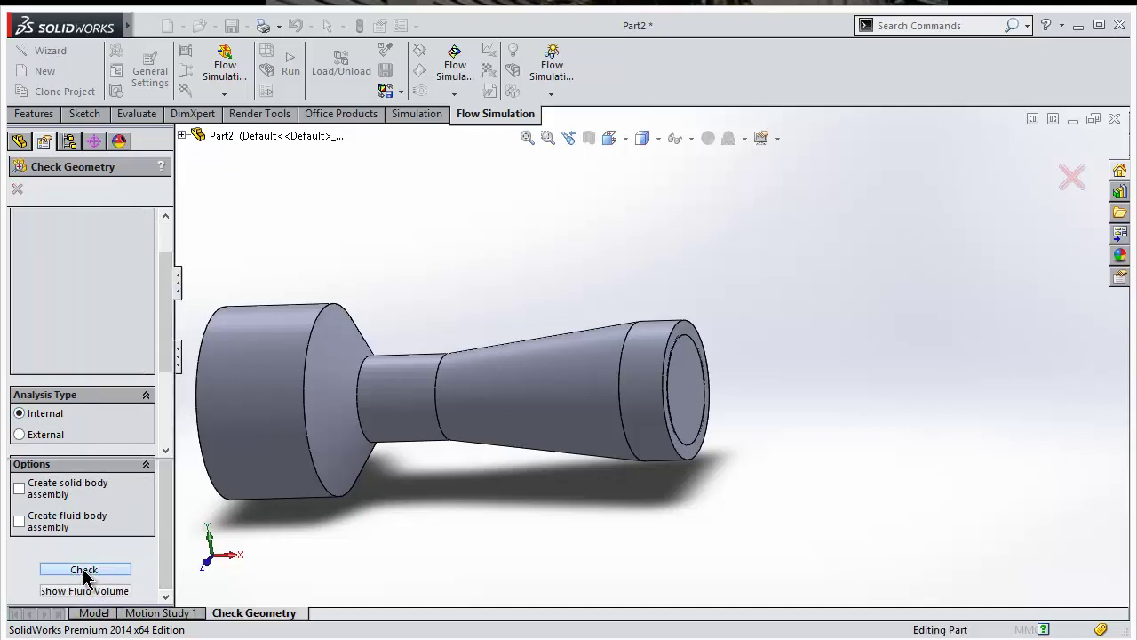
left_click(84, 571)
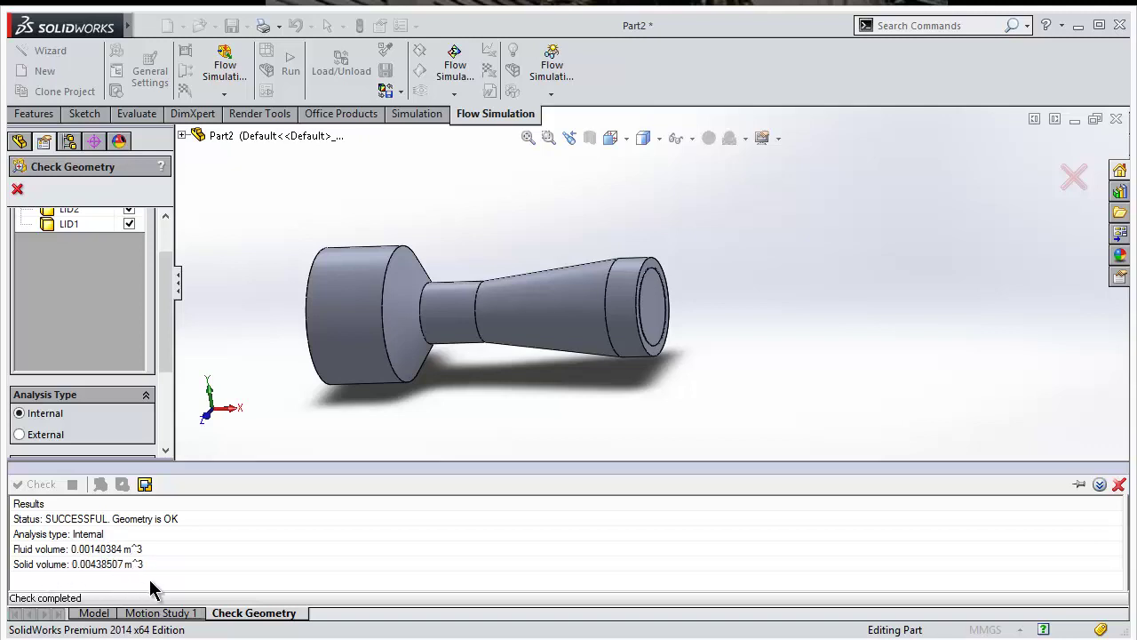
left_click(16, 192)
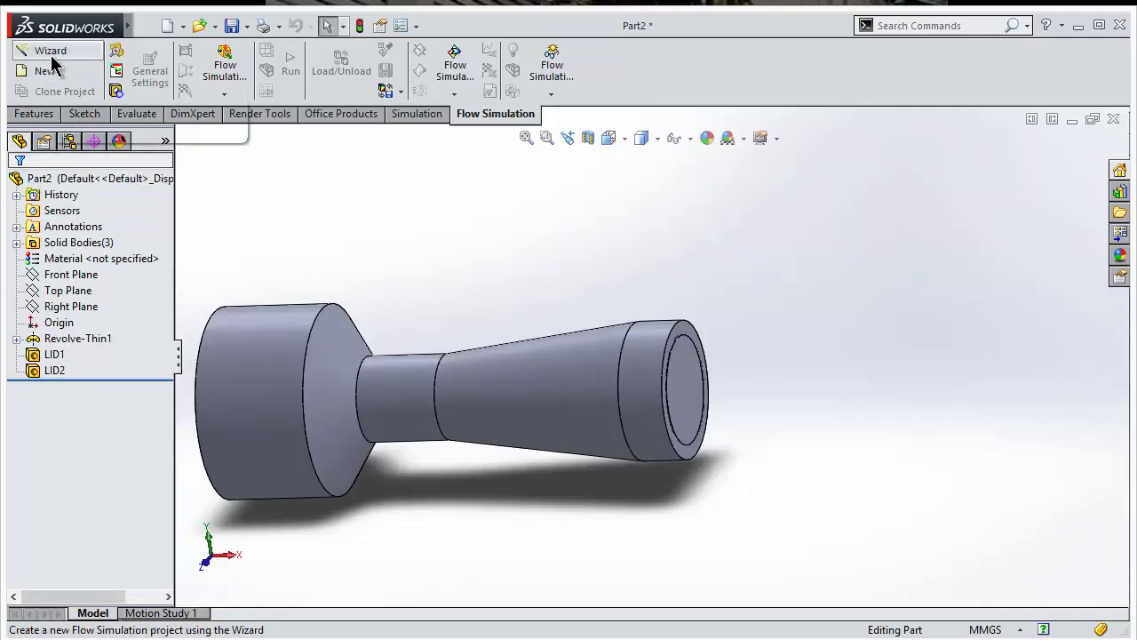
- Save the part as mk in the Documents folder so that Flow Simulation can be used
left_click(52, 61)
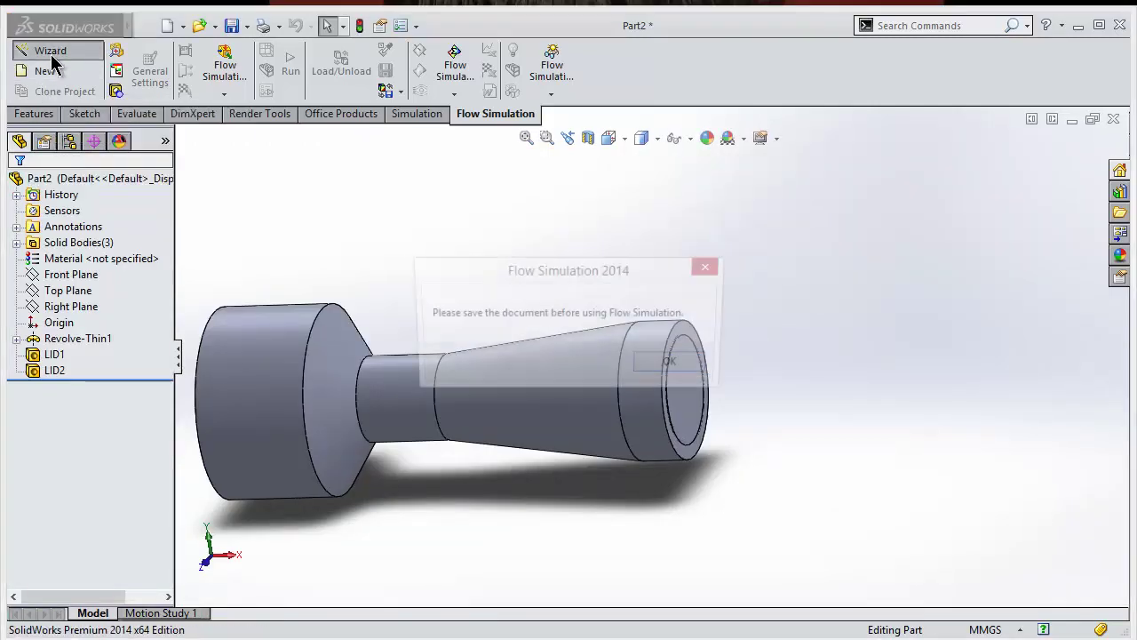
left_click(672, 366)
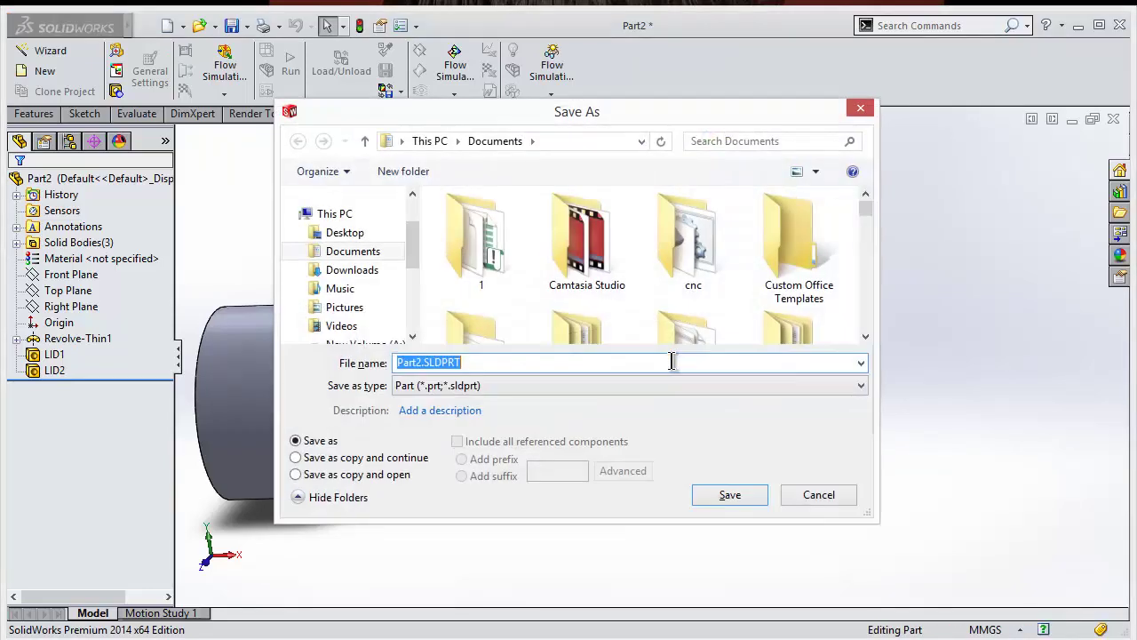
type("mk")
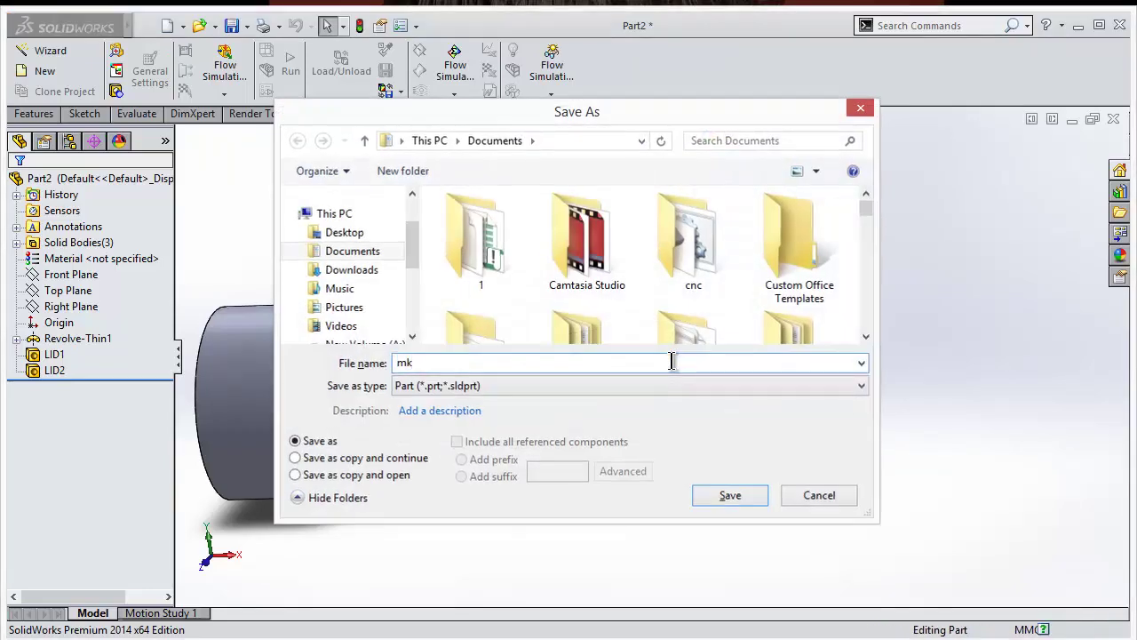
key("Return")
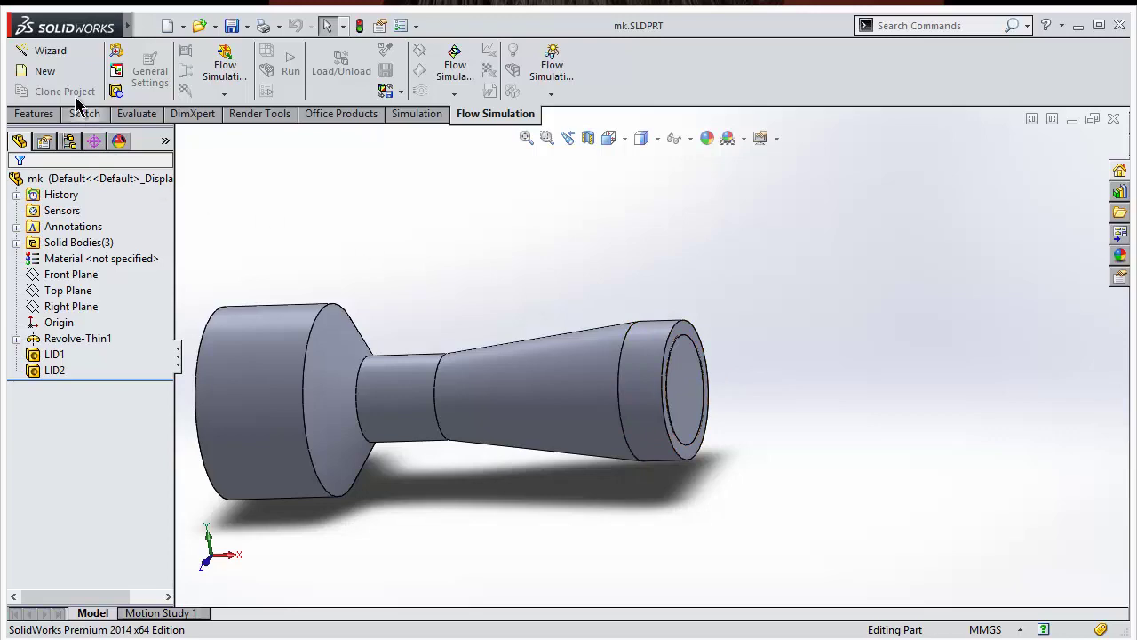
- Create a Flow Simulation wizard project named Project(1) in the current configuration and select the SI (m-kg-s) unit system
left_click(41, 51)
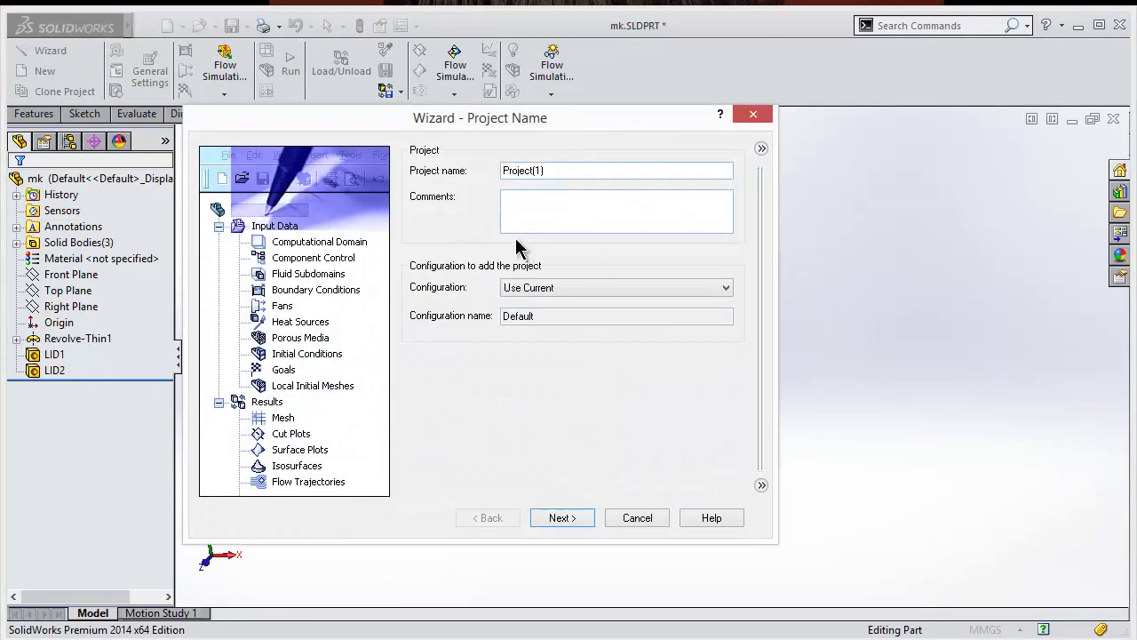
left_click(561, 518)
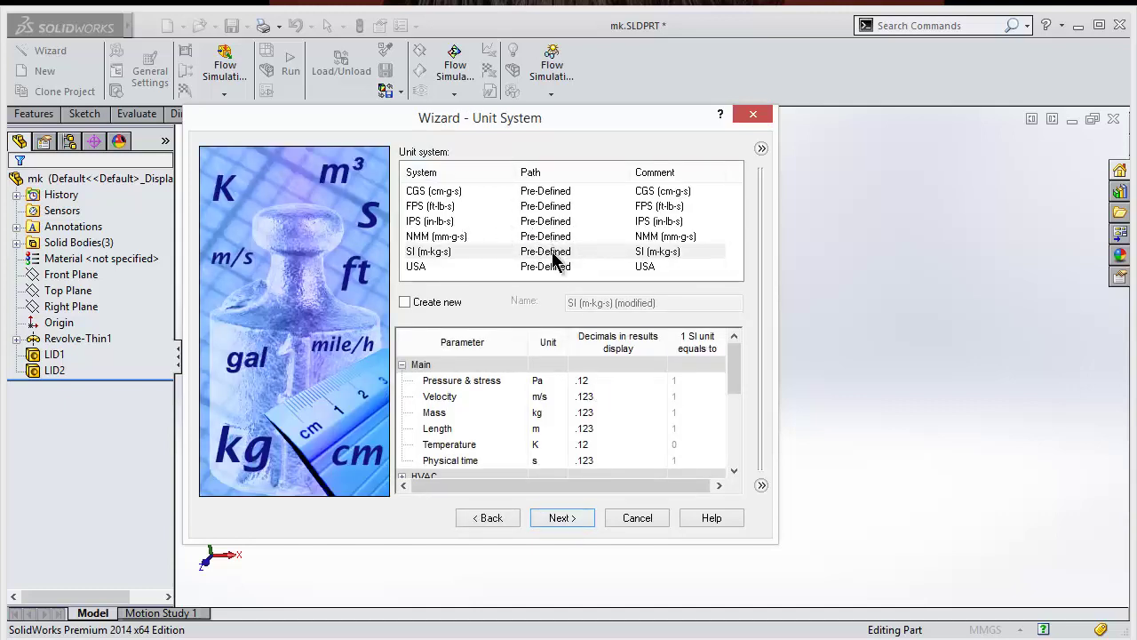
left_click(444, 237)
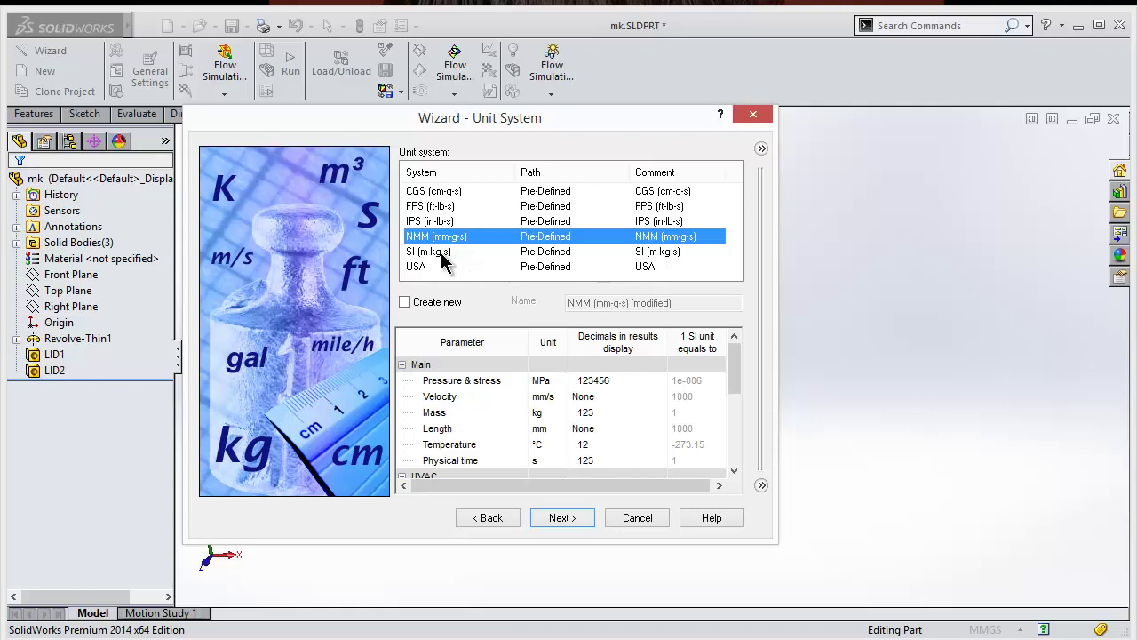
left_click(464, 253)
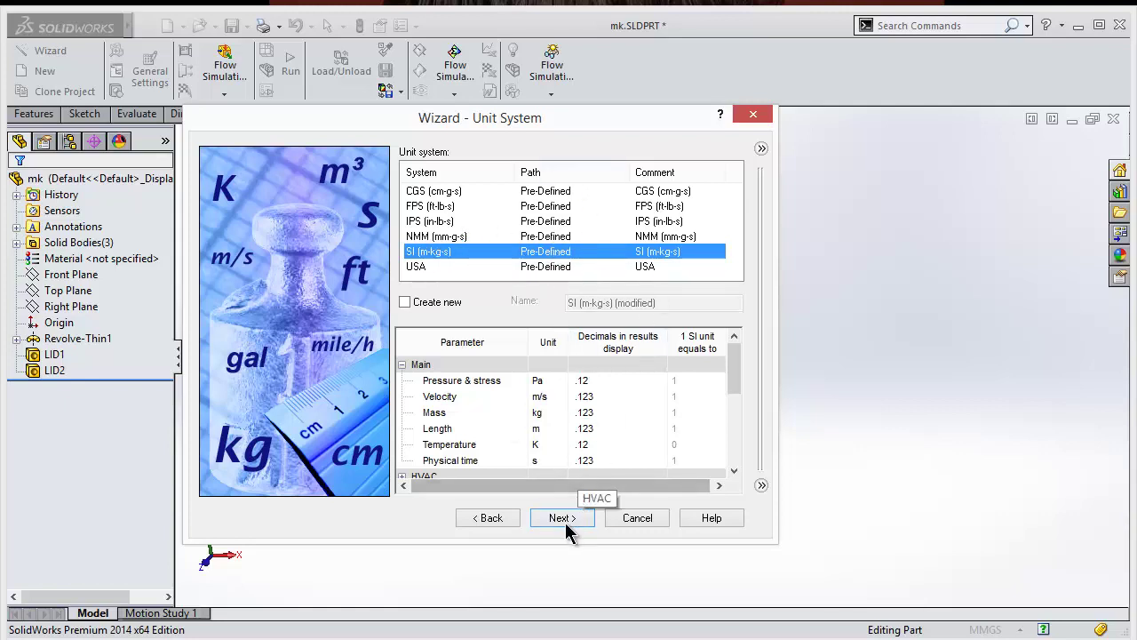
- Keep Pressure & stress in pascals with two decimals (.12), review the remaining unit parameters and accept the unit system
left_click(559, 384)
left_click(561, 382)
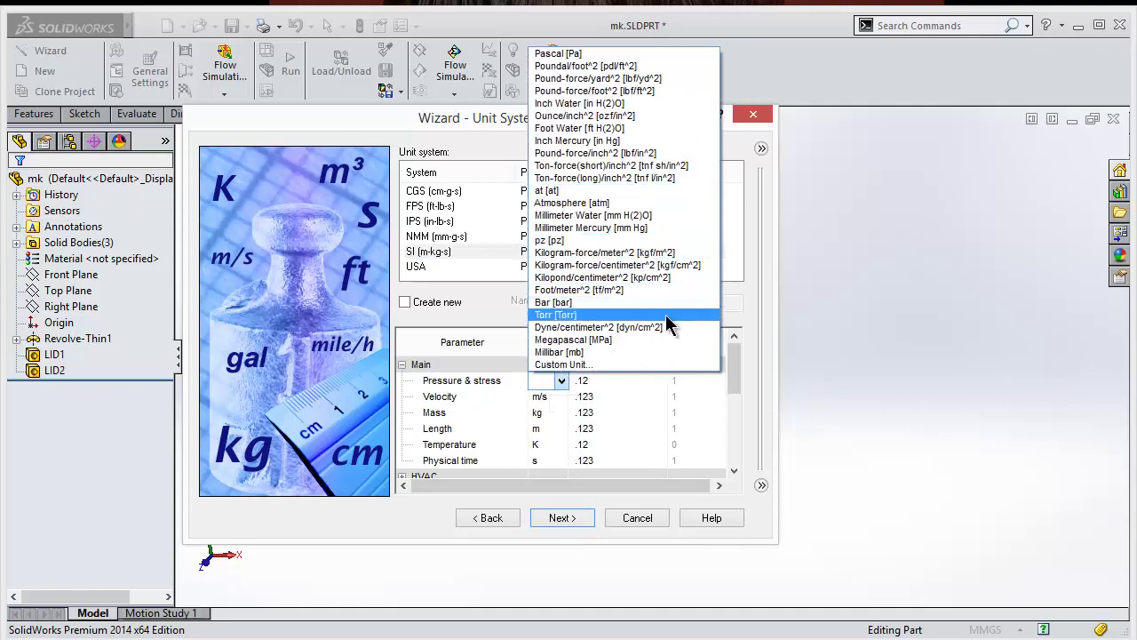
left_click(760, 359)
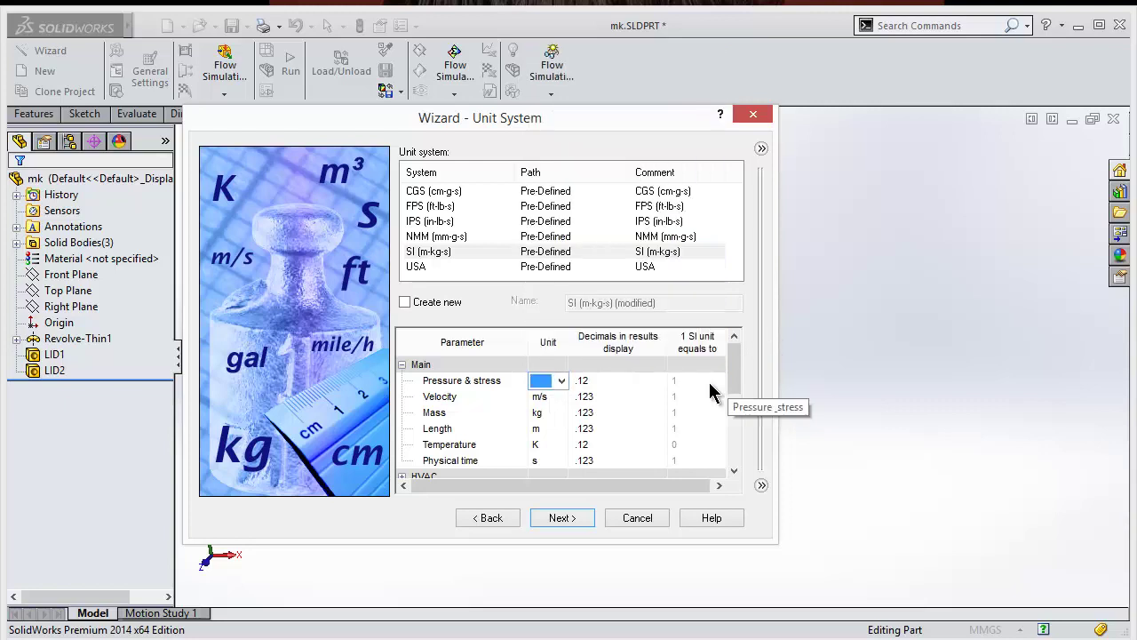
left_click(650, 382)
left_click(660, 382)
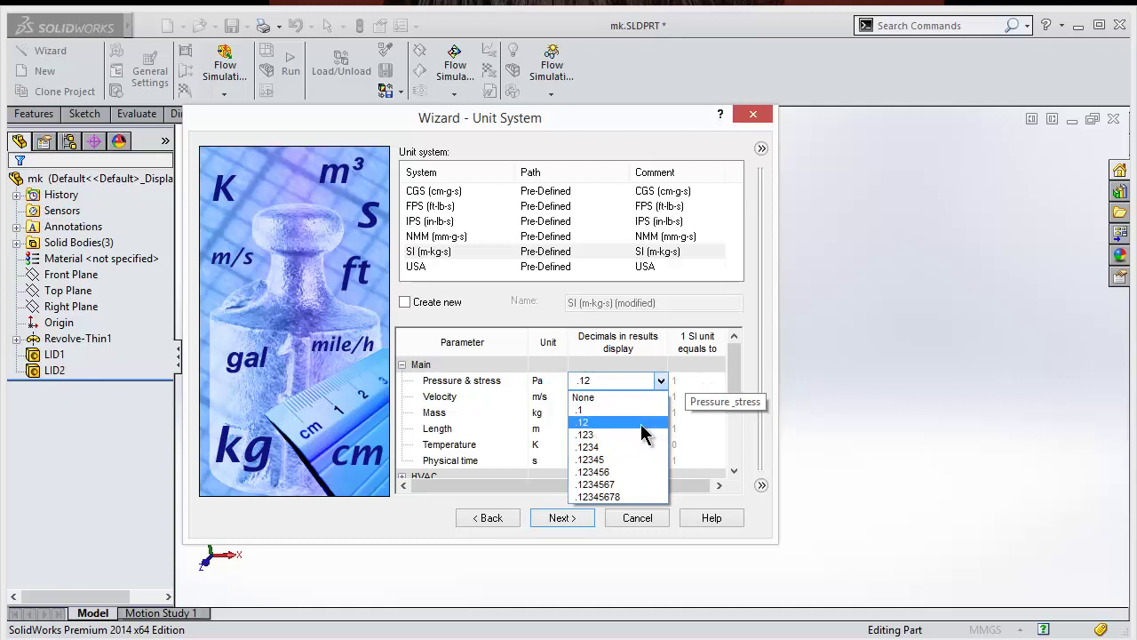
left_click(582, 424)
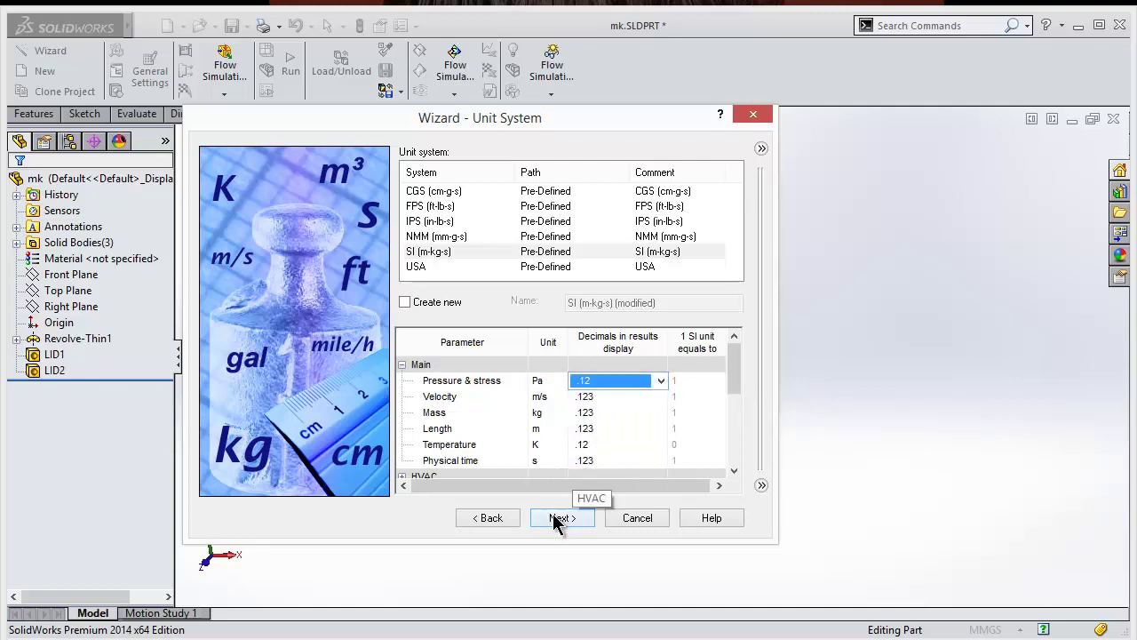
left_click_drag(732, 366, 734, 449)
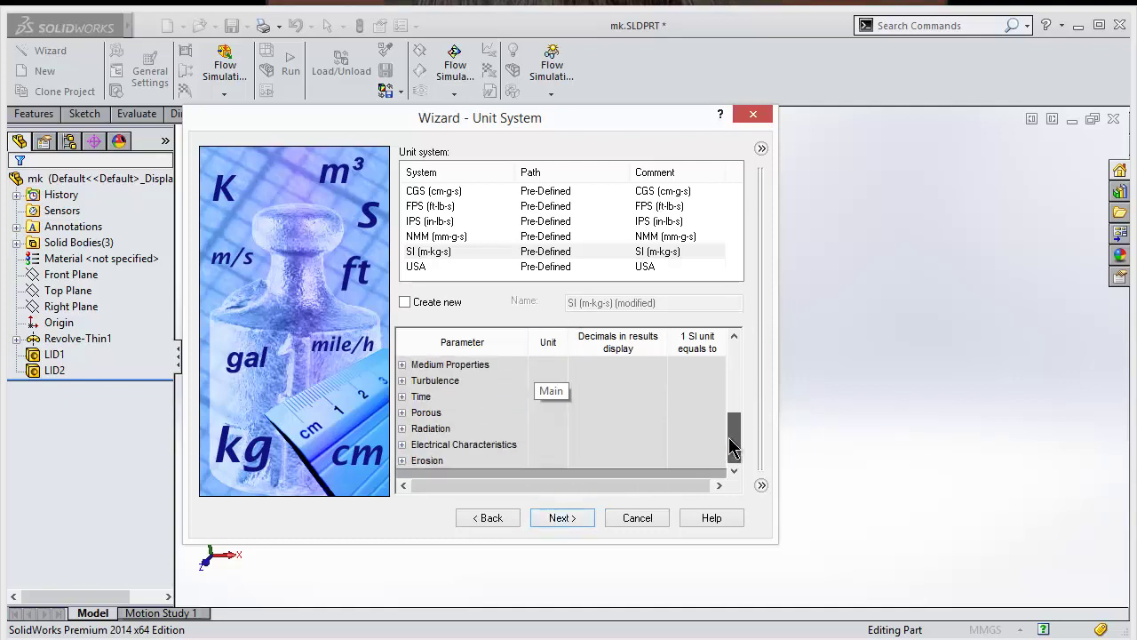
left_click(563, 518)
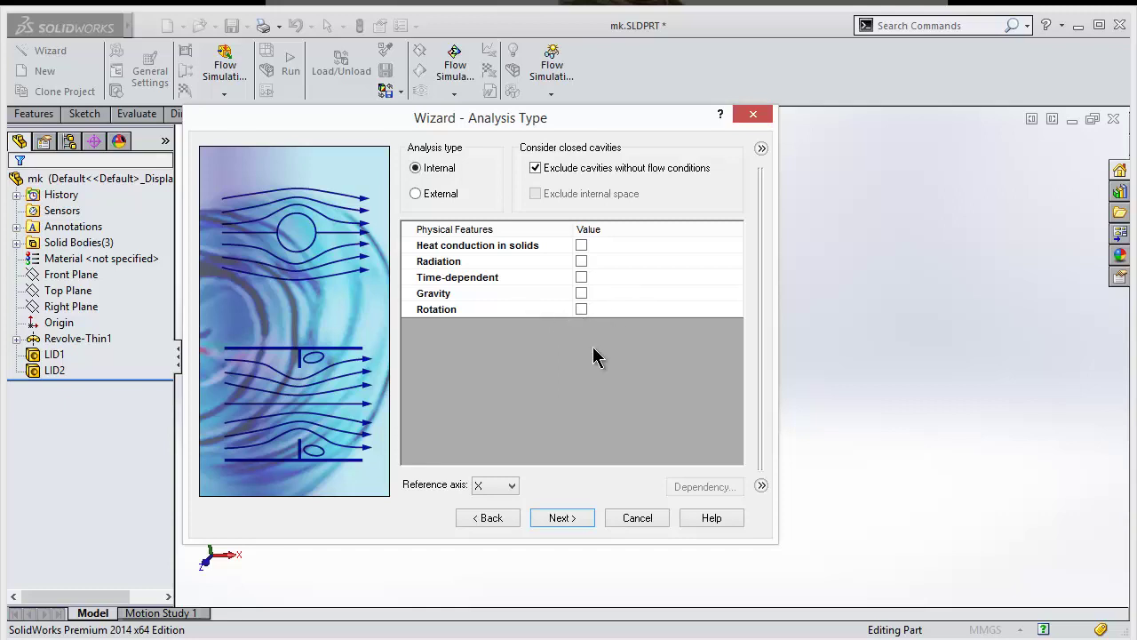
- Accept an internal analysis about the X reference axis, excluding cavities without flow conditions and leaving all physical features off
left_click_drag(531, 125, 829, 125)
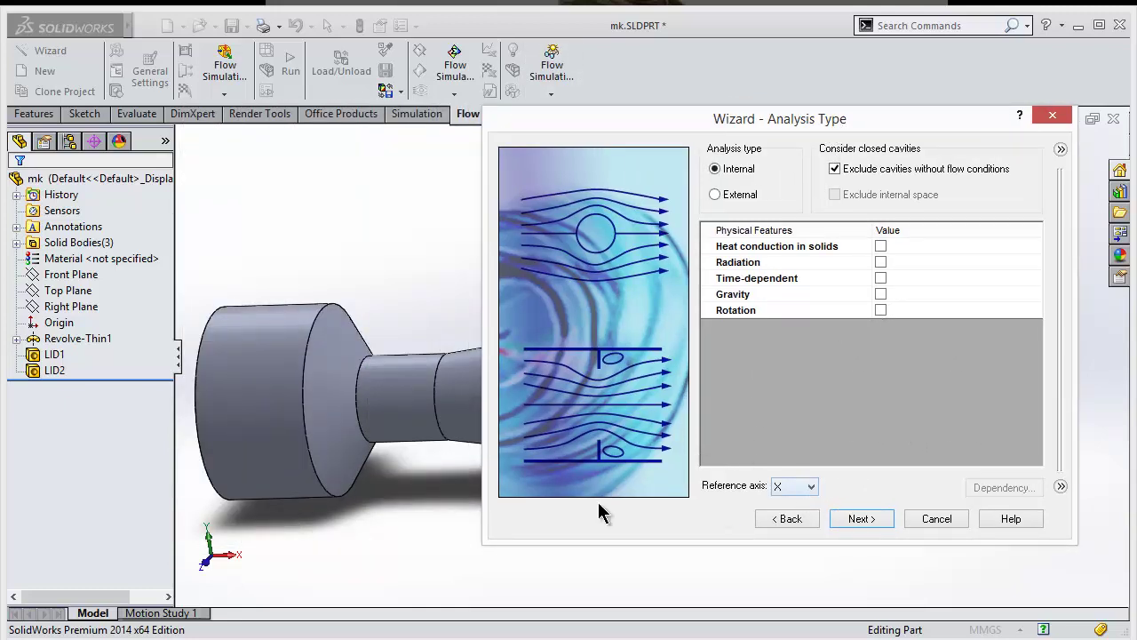
middle_click_drag(412, 523, 361, 521)
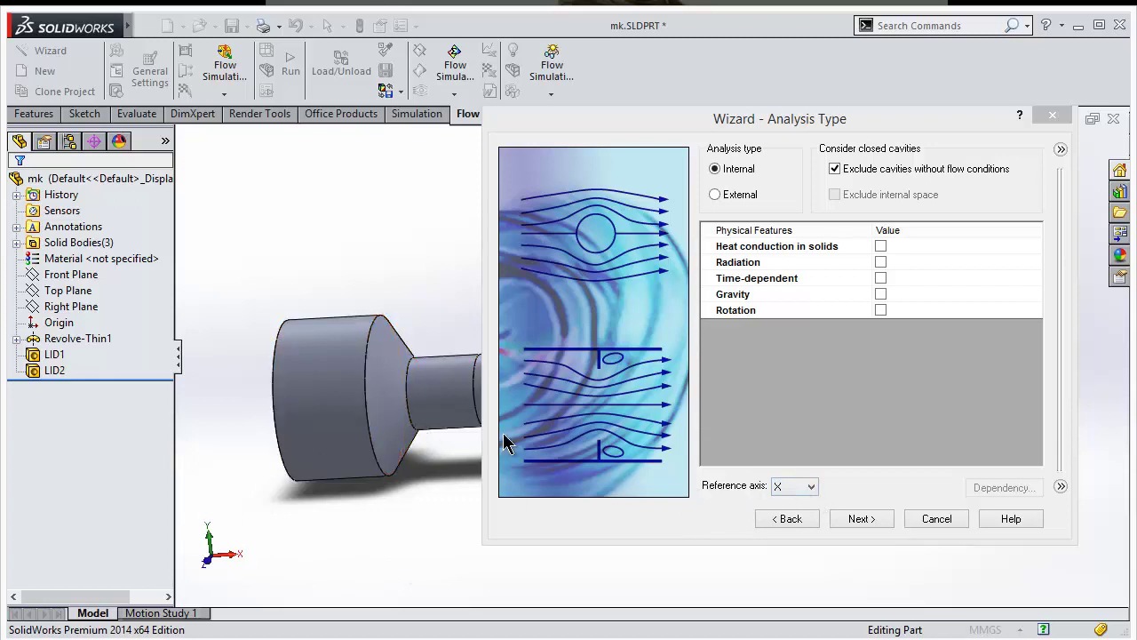
left_click_drag(828, 119, 671, 97)
left_click(717, 498)
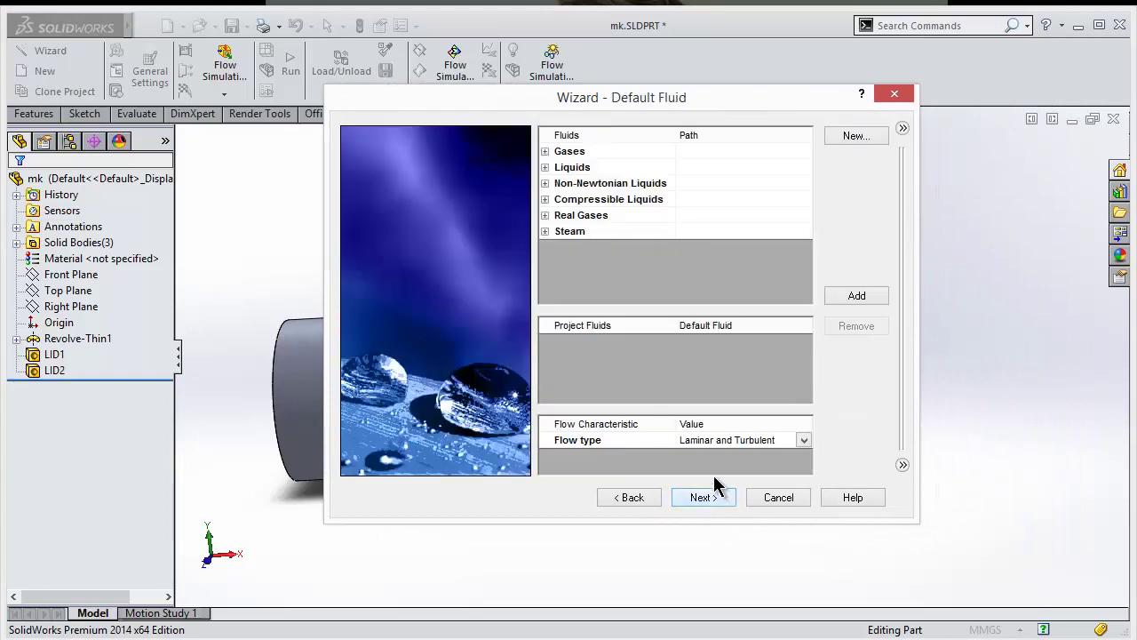
- Add Water from the predefined liquids as the project's default fluid and enable cavitation
left_click(545, 168)
scroll(643, 240, "down", 5)
left_click(643, 247)
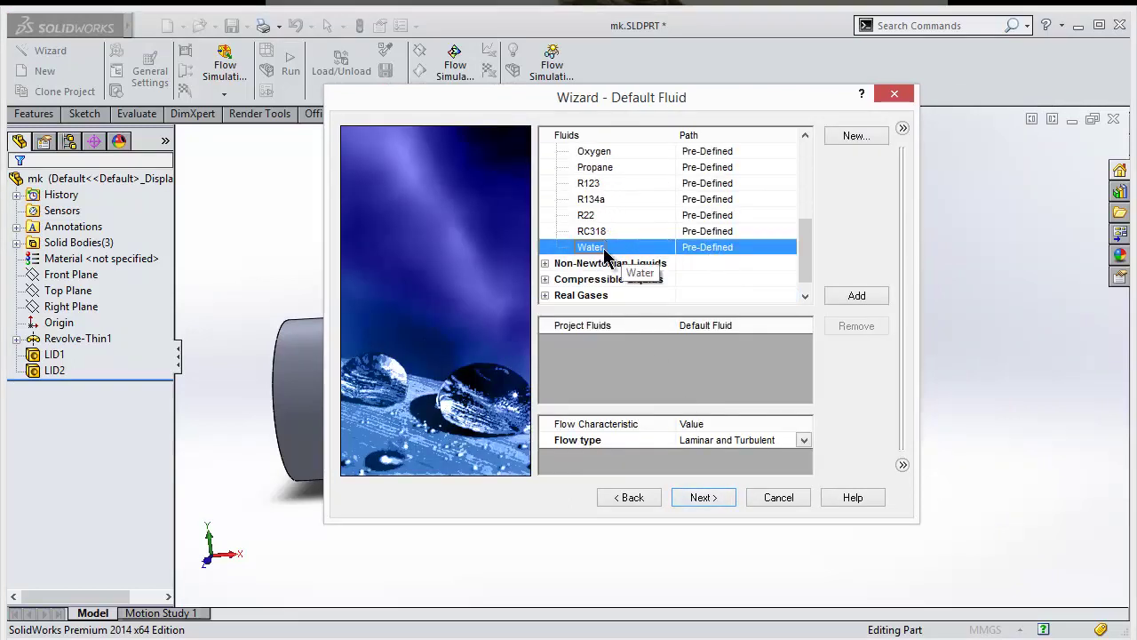
double_click(613, 248)
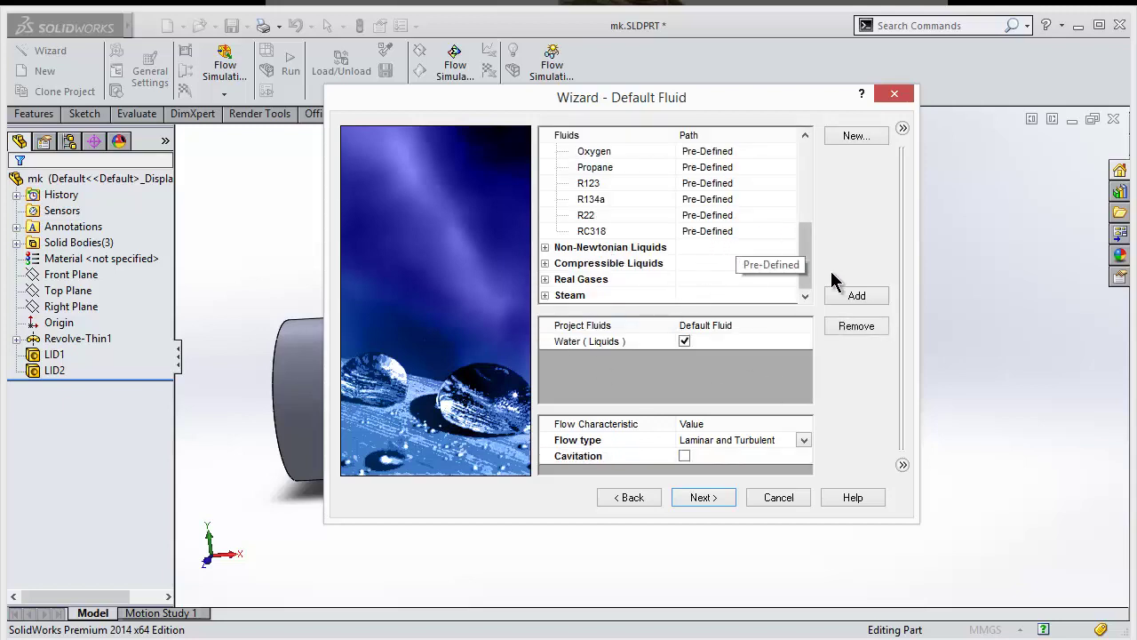
mouse_move(804, 250)
left_mouse_down()
mouse_move(796, 170)
mouse_move(803, 238)
left_mouse_up()
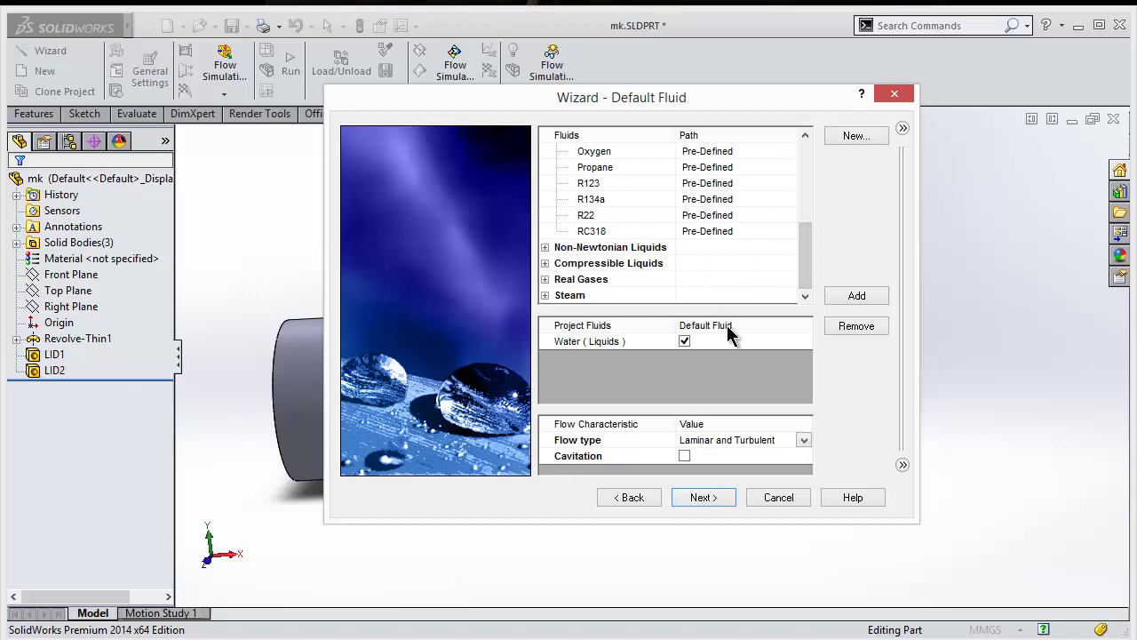
left_click(686, 457)
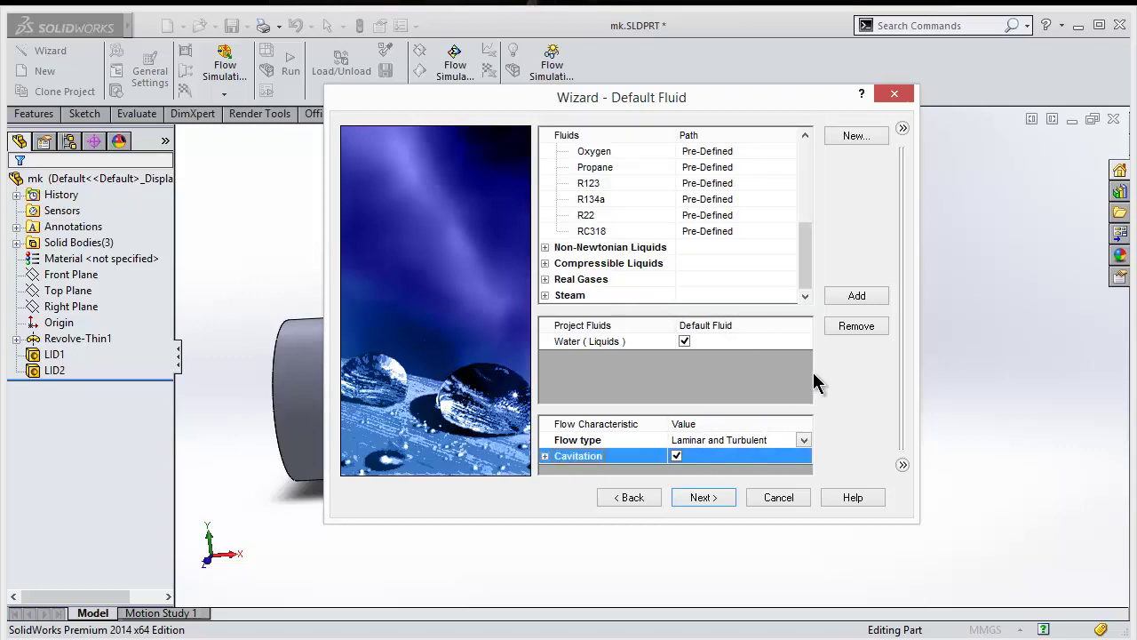
- Turn cavitation off for the water and accept the adiabatic smooth wall and the 101325 Pa, 293.2 K initial conditions
left_click(545, 456)
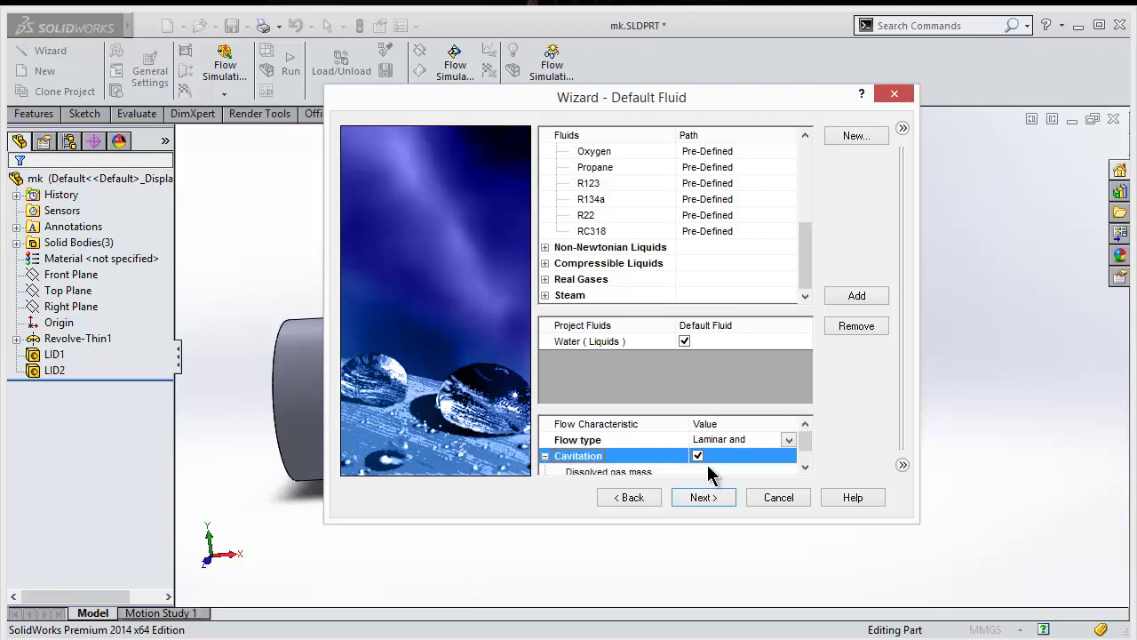
scroll(711, 471, "down", 1)
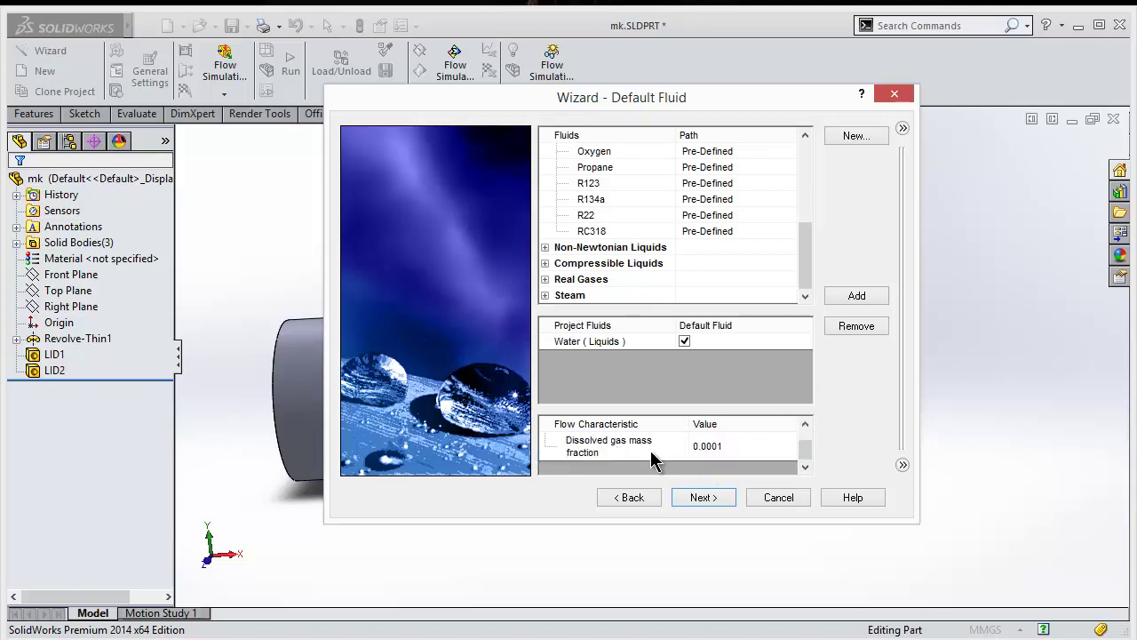
scroll(652, 460, "up", 1)
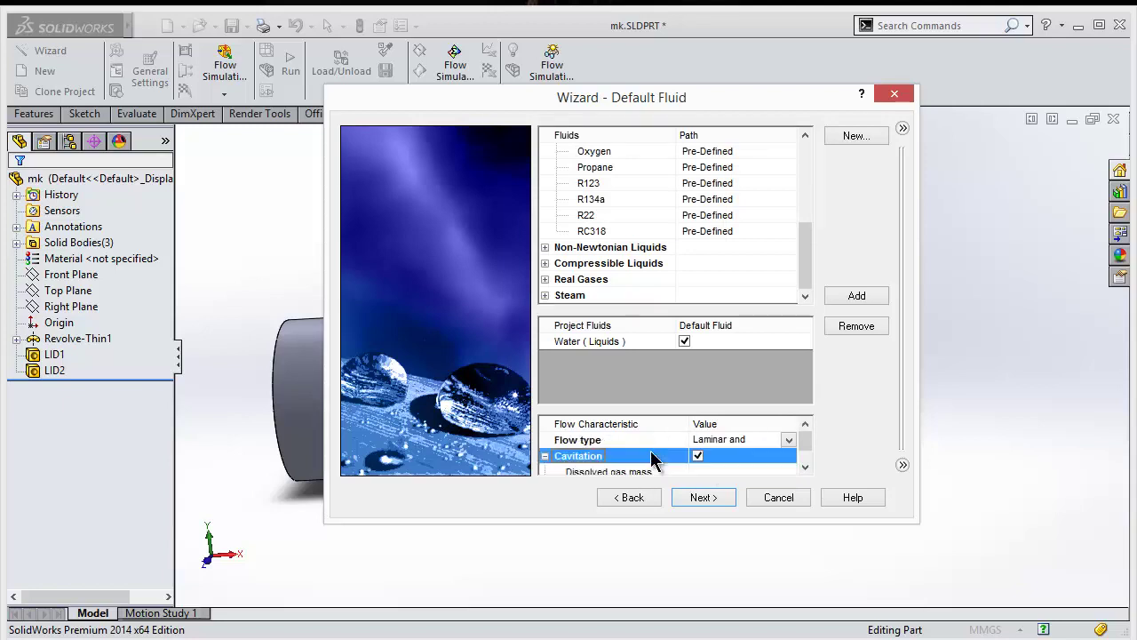
left_click(698, 456)
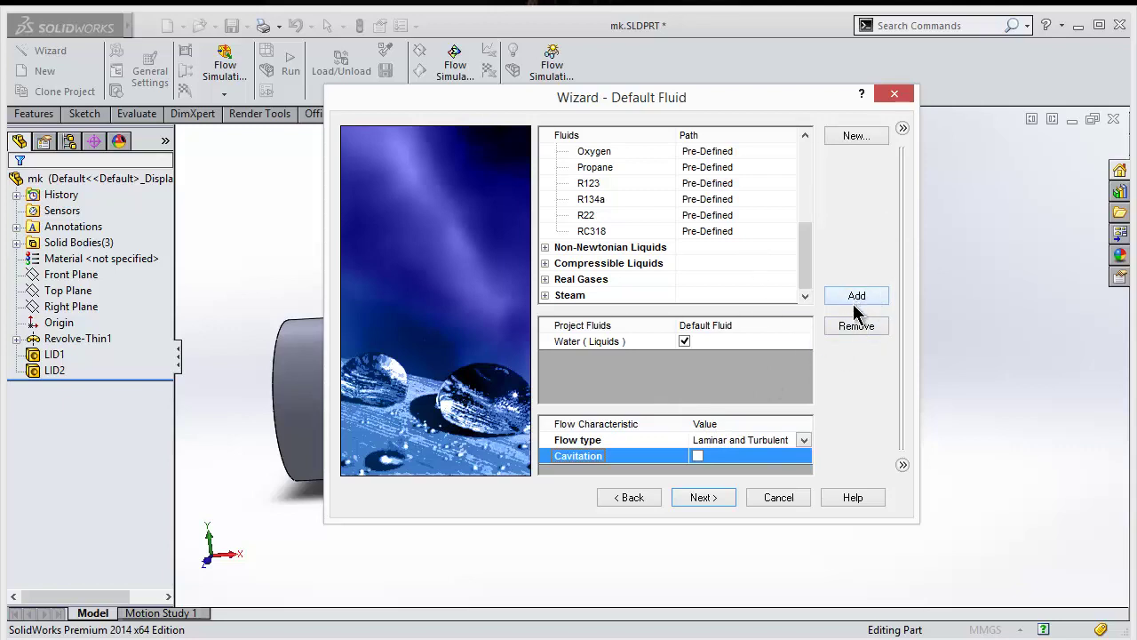
left_click(704, 498)
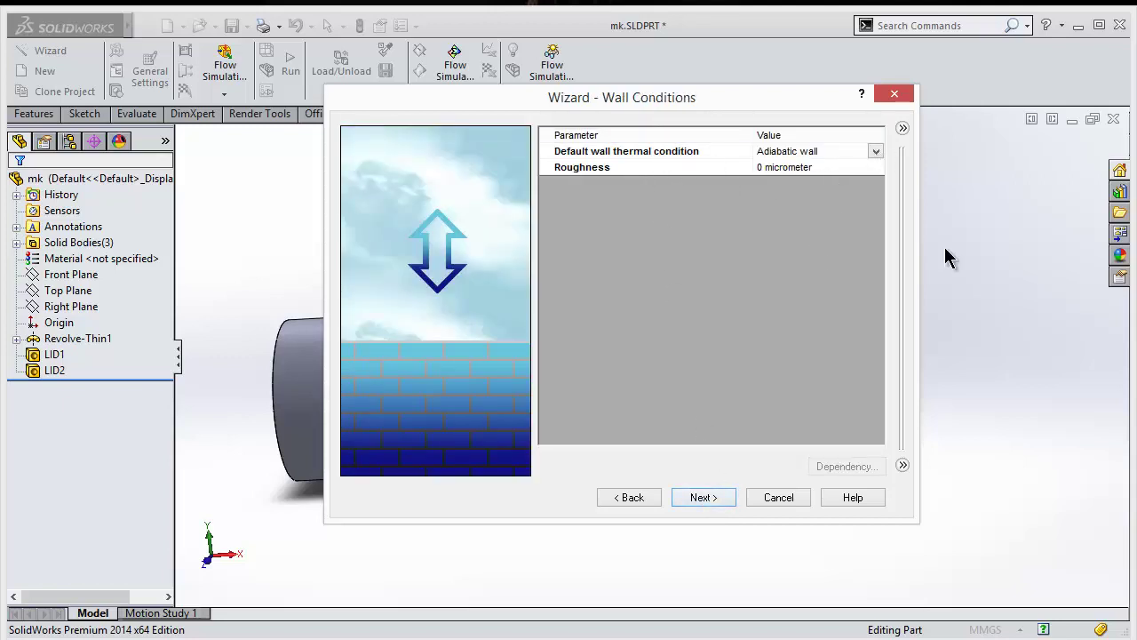
left_click(704, 499)
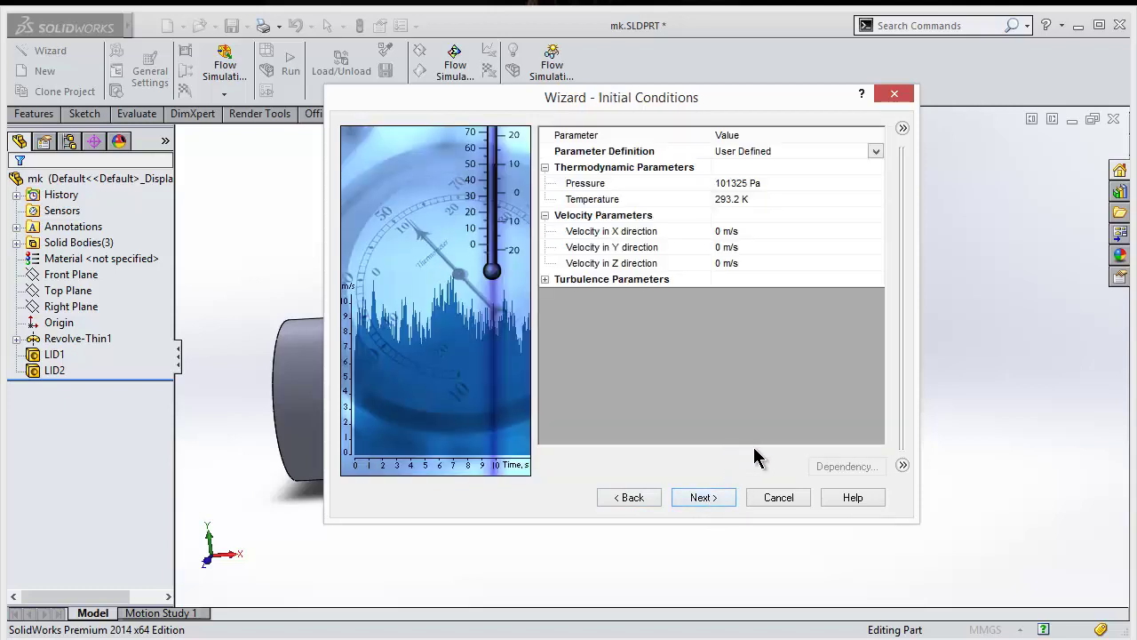
left_click(703, 499)
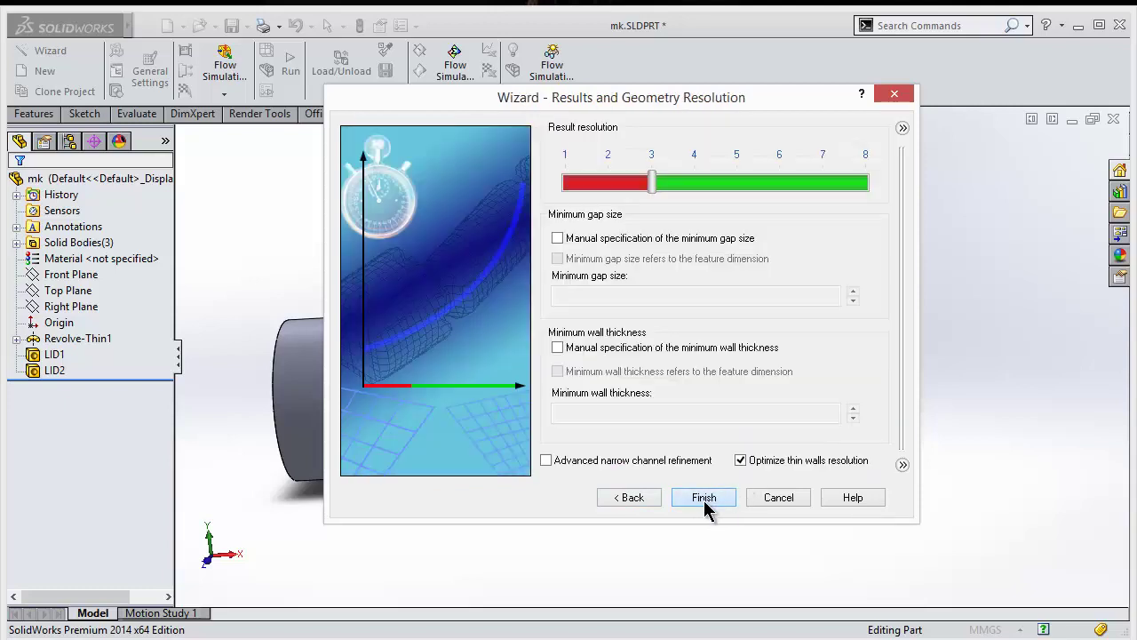
- Keep the result resolution at 3, enable manual specification of the minimum gap size and finish the project wizard
left_click_drag(682, 184, 865, 182)
left_click_drag(737, 176, 659, 177)
left_click(711, 238)
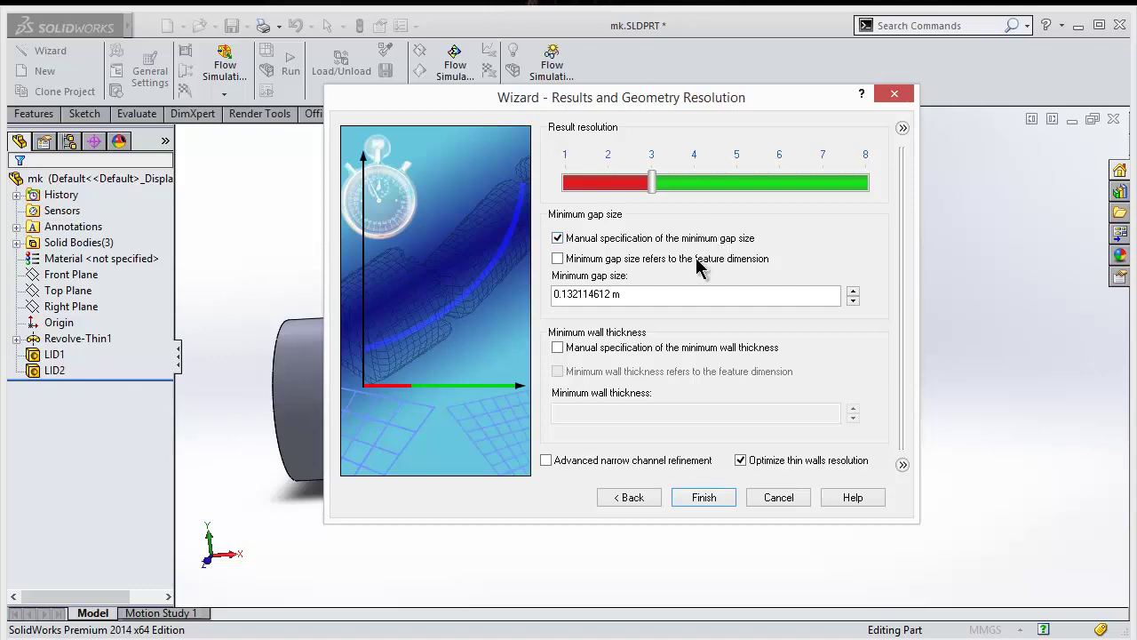
left_click(704, 499)
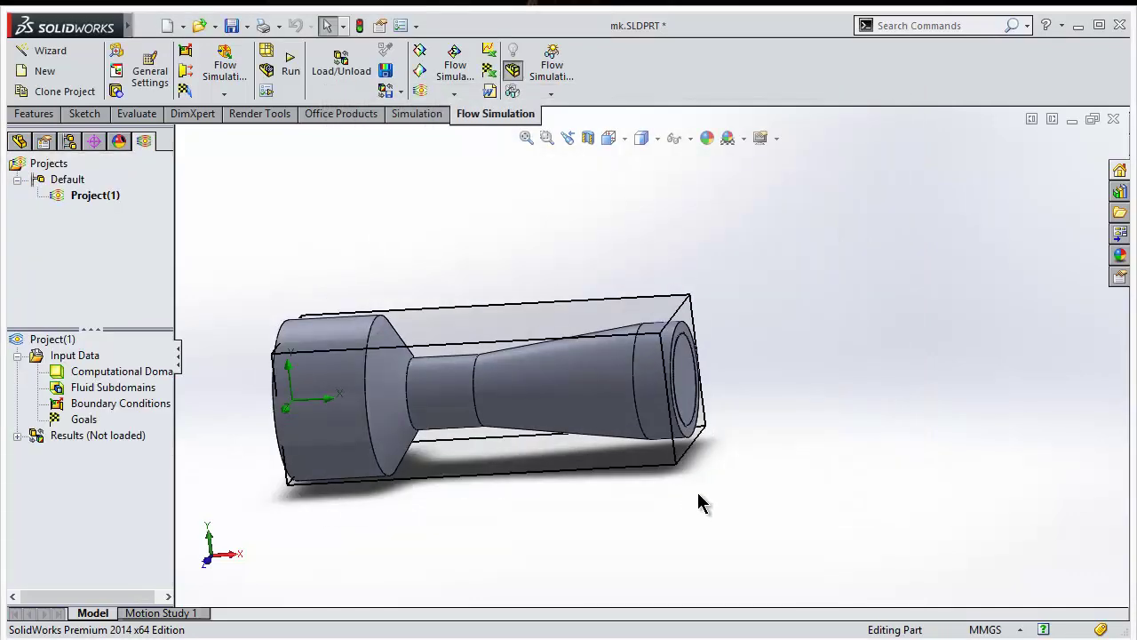
- Start a new boundary condition on the hidden inner face of LID1 at the nozzle's wide end
right_click(125, 407)
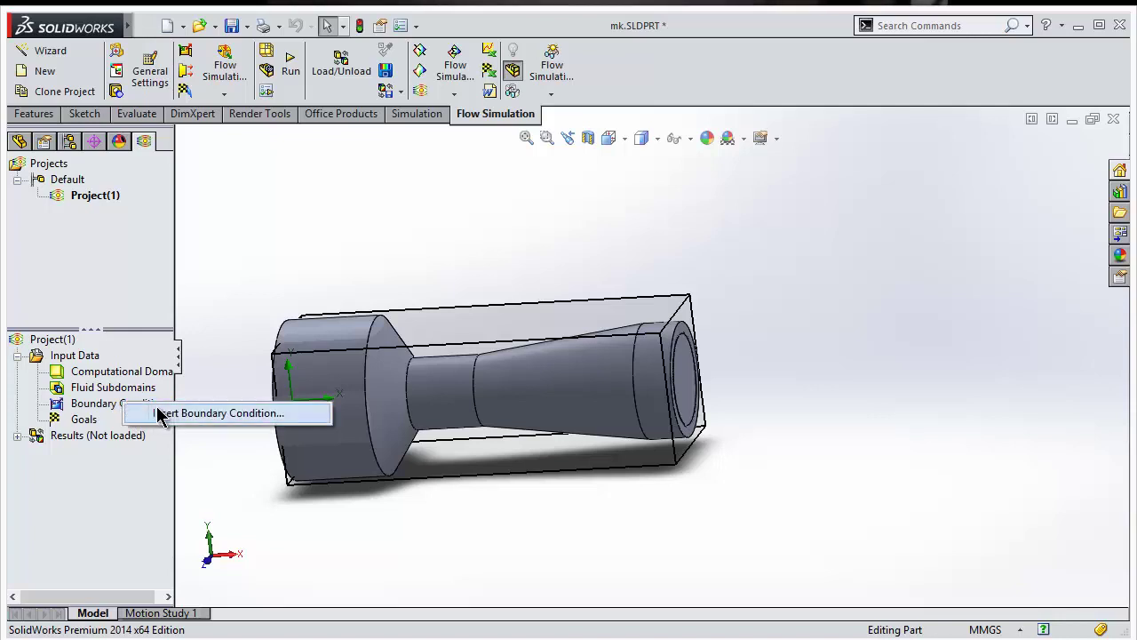
left_click(163, 413)
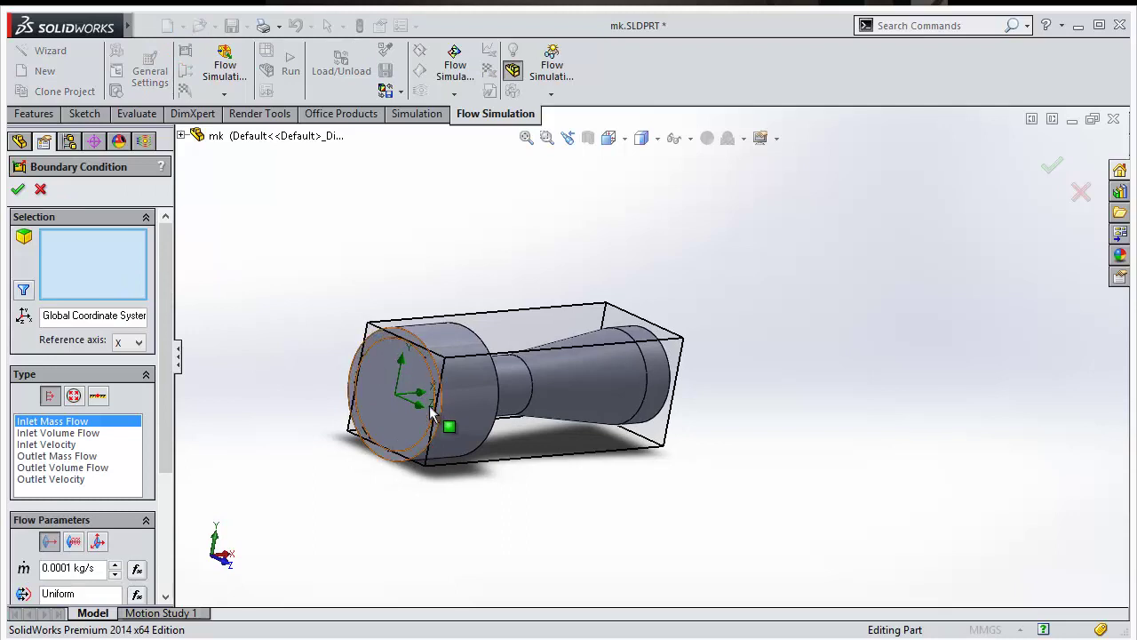
middle_click_drag(432, 464, 399, 480)
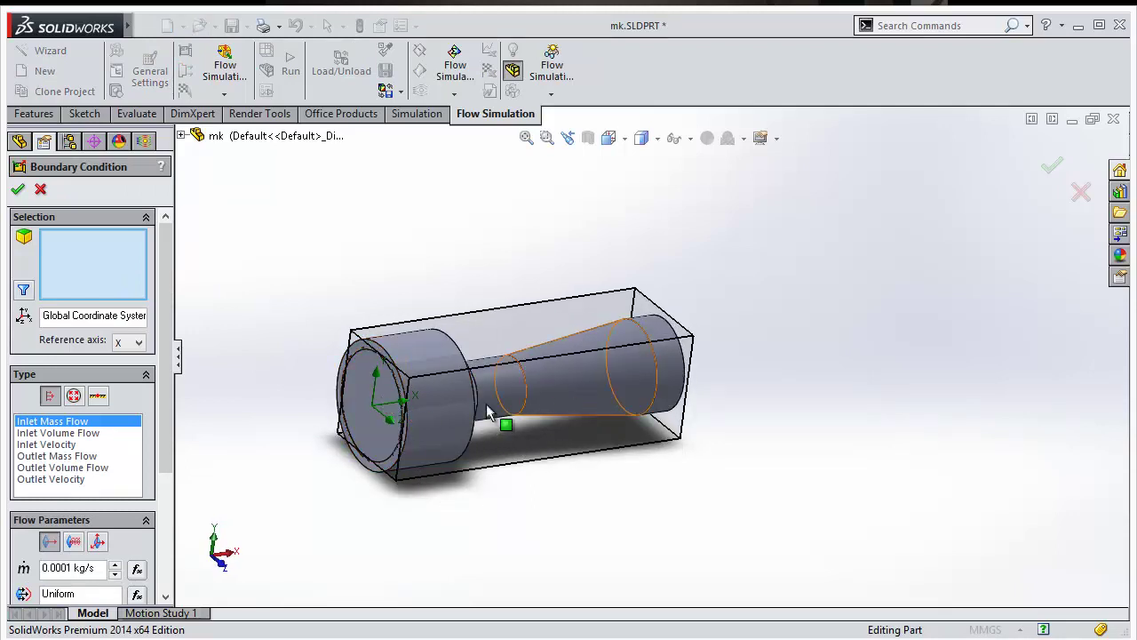
middle_click_drag(485, 462, 542, 510)
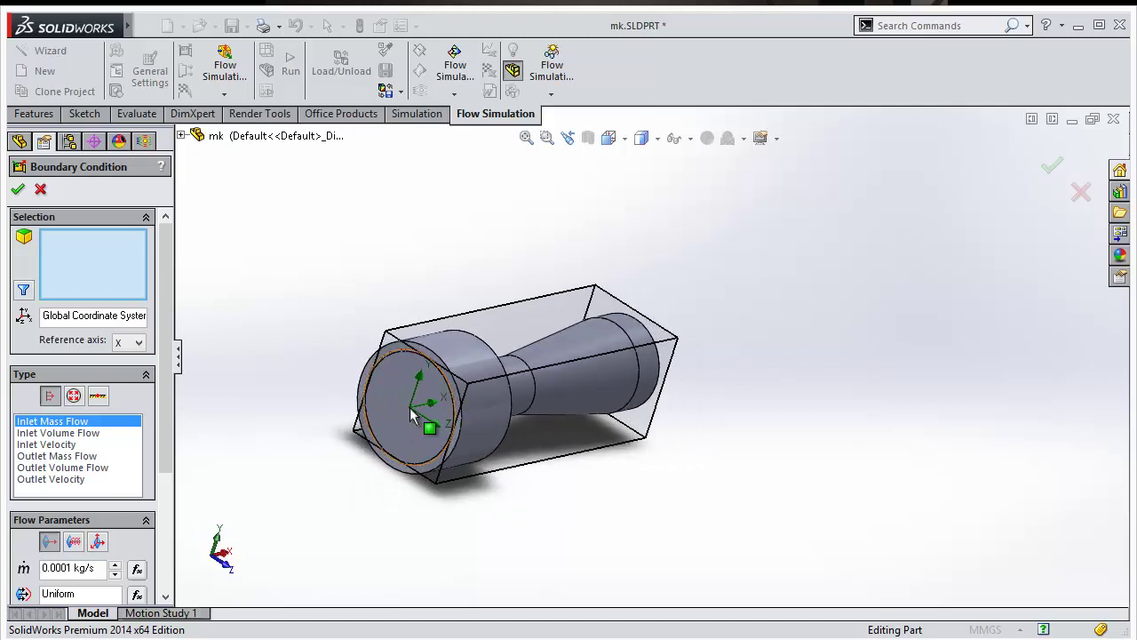
scroll(427, 409, "down", 4)
right_click(463, 351)
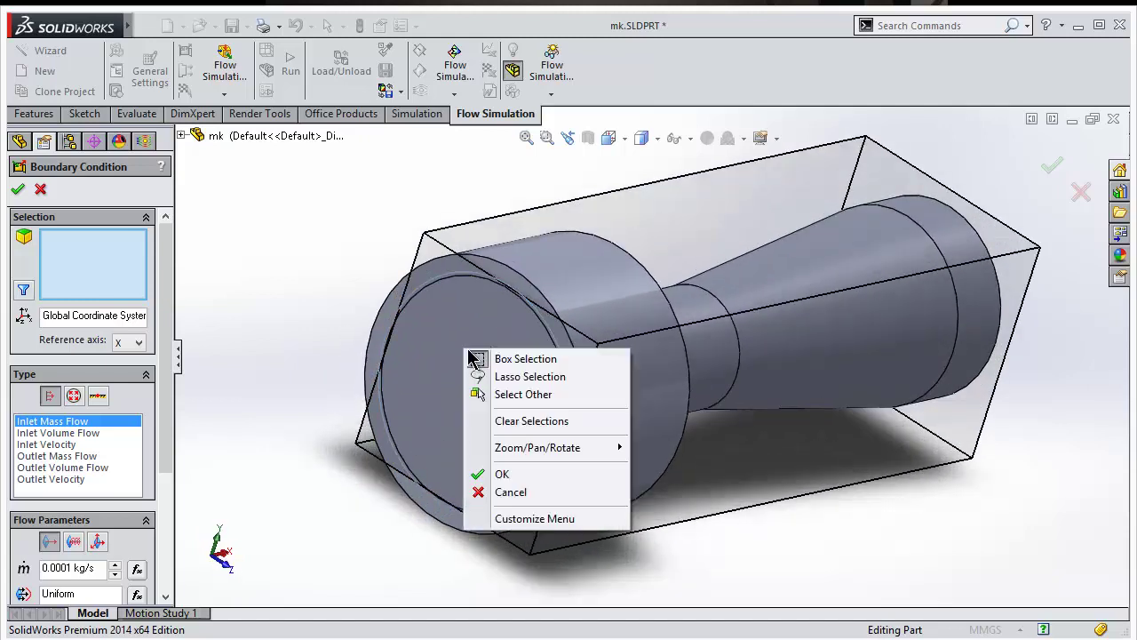
left_click(508, 395)
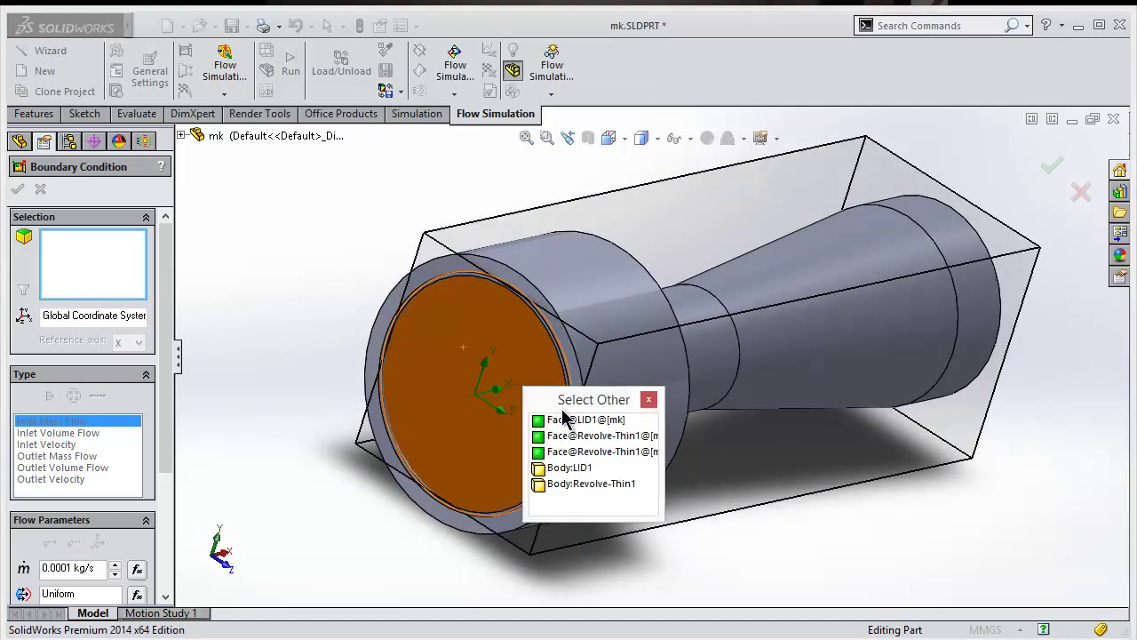
left_click(555, 419)
- Set the Inlet Mass Flow condition on the selected LID1 face to 0.5 kg/s
middle_click_drag(401, 376, 364, 368)
scroll(387, 331, "down", 3)
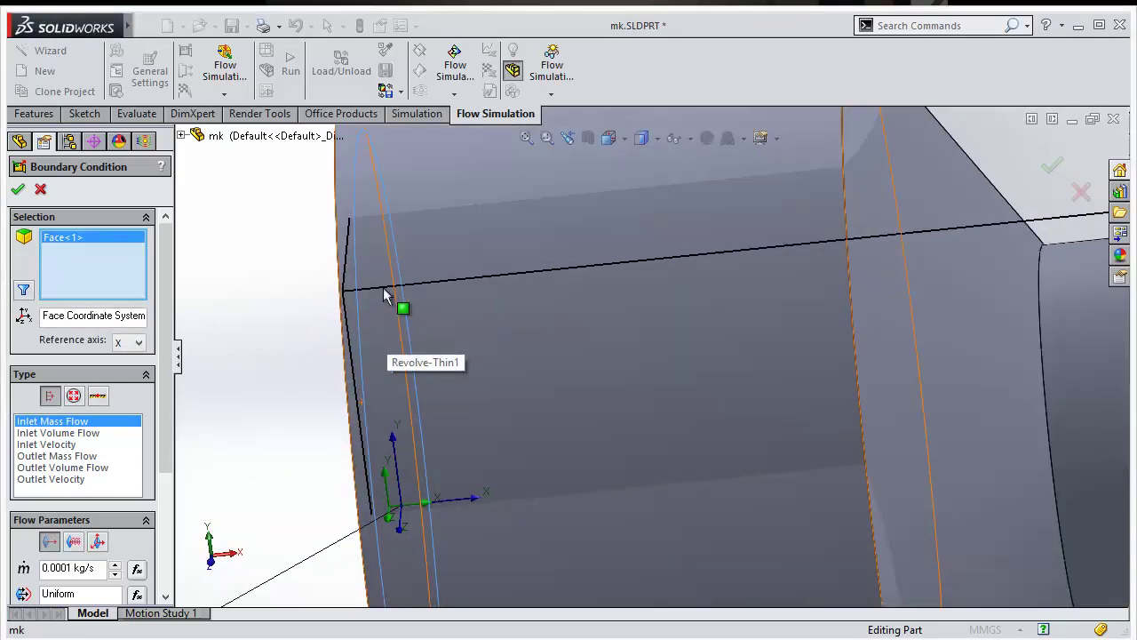
scroll(169, 418, "down", 3)
left_click_drag(93, 480, 3, 481)
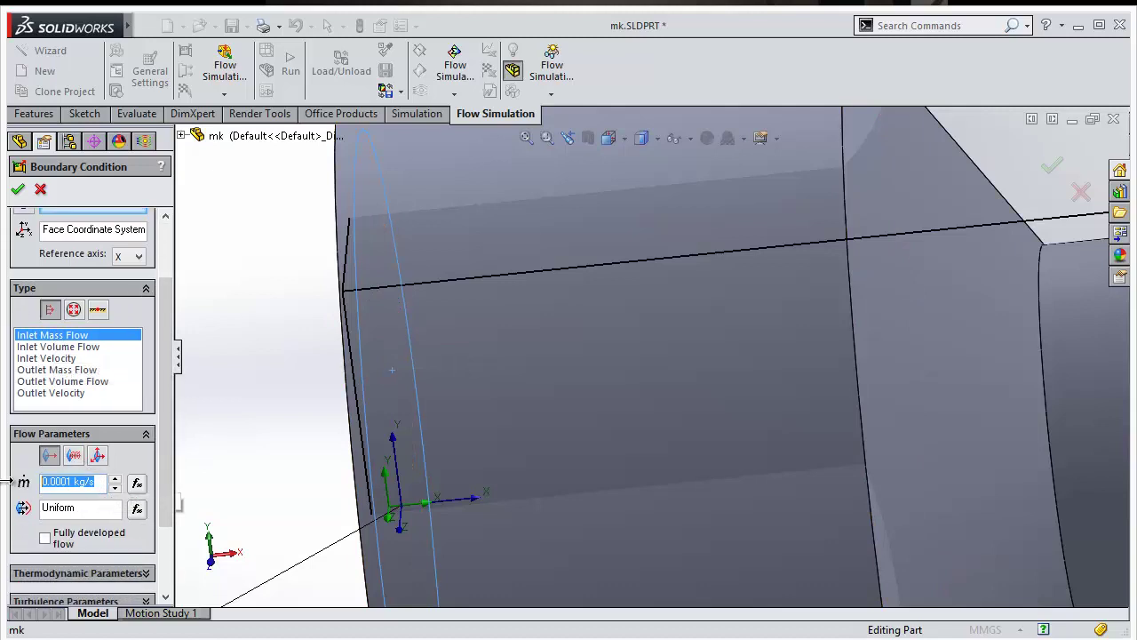
key("BackSpace")
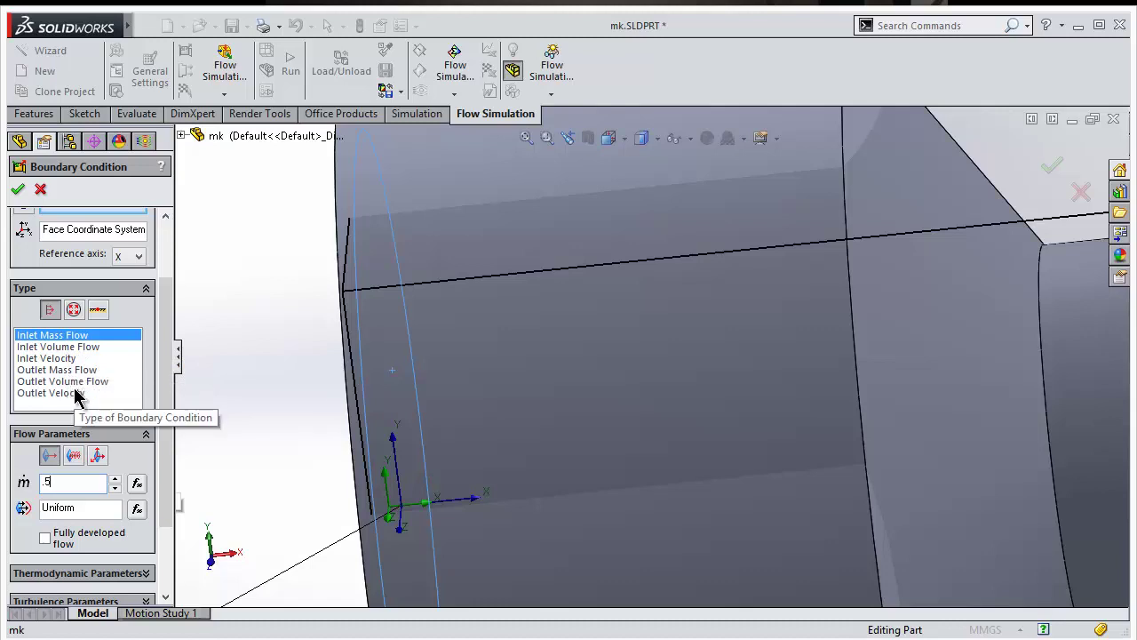
key("Return")
- Try the Formula Definition dependency for the inlet mass flow and restore it to Constant
left_click(137, 483)
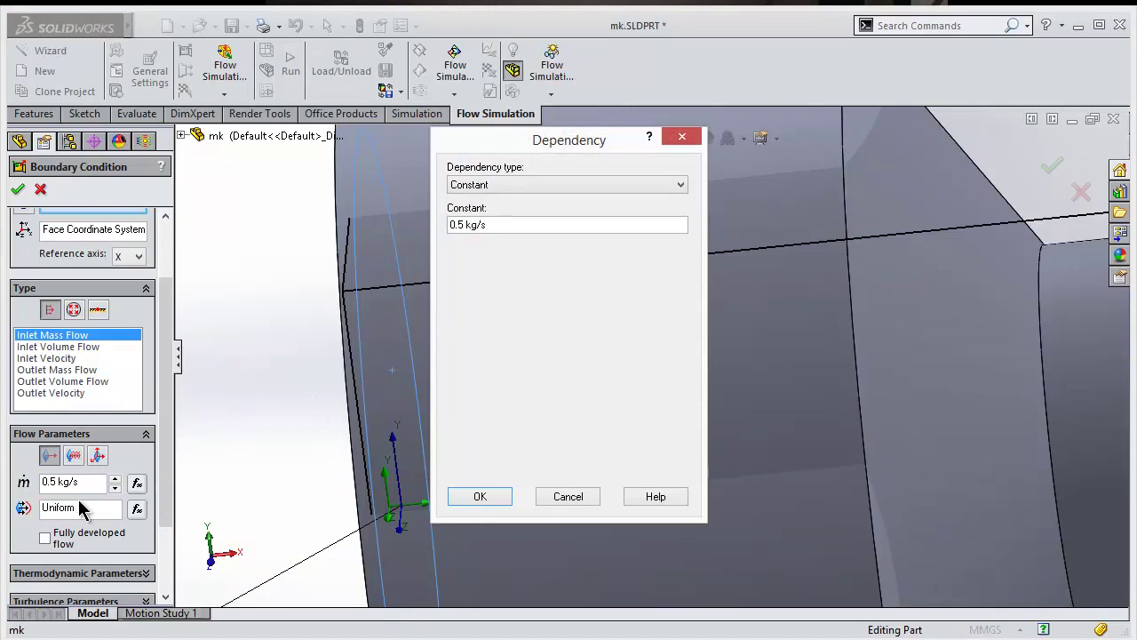
left_click(571, 185)
left_click(561, 211)
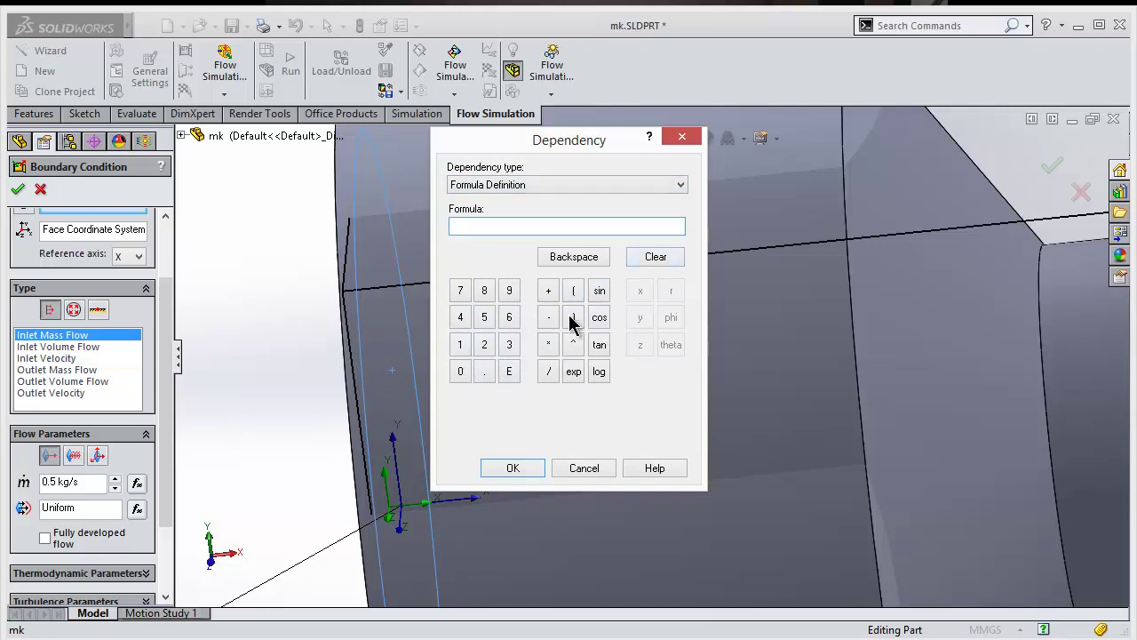
left_click(585, 185)
left_click(567, 197)
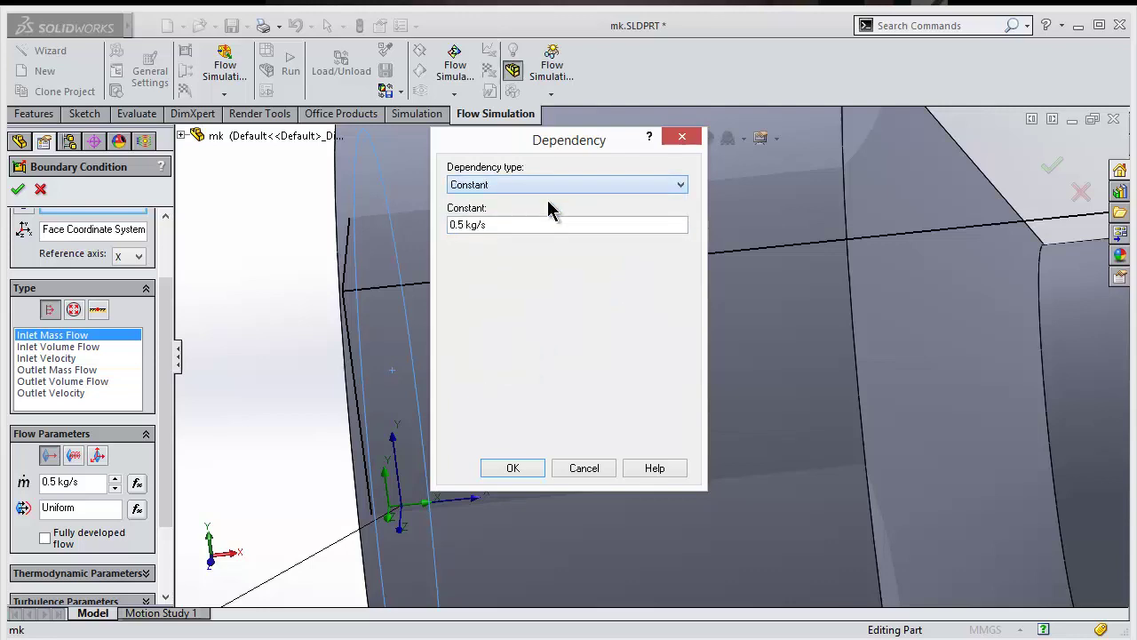
left_click(513, 470)
- Try the F(x) - table dependency for the inlet flow profile and restore it to Uniform
left_click(138, 509)
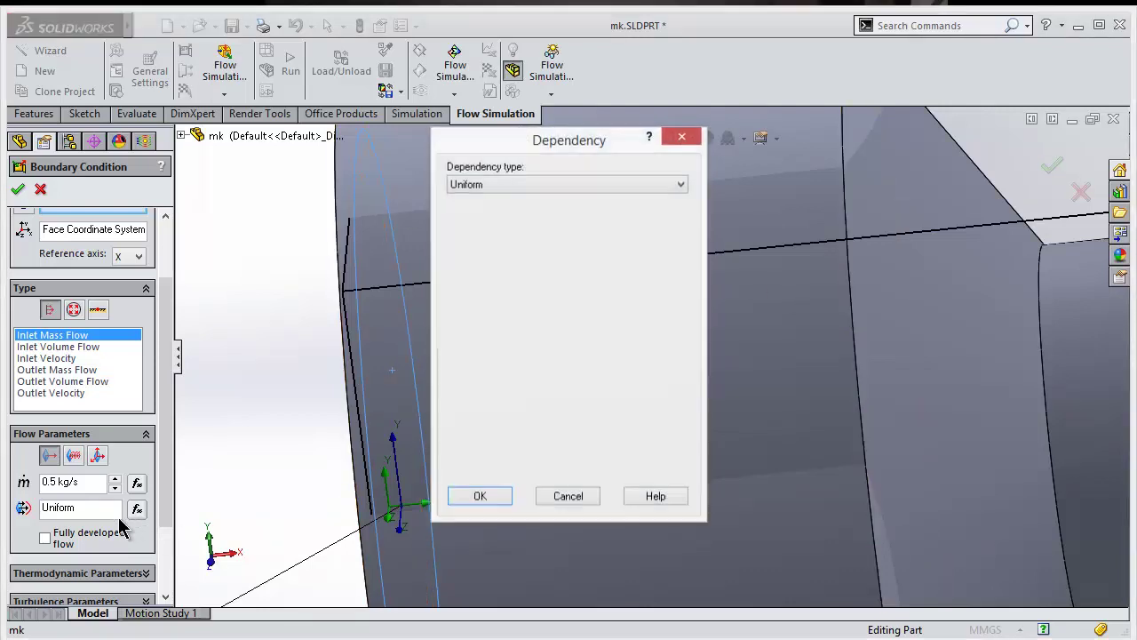
left_click(533, 185)
left_click(508, 222)
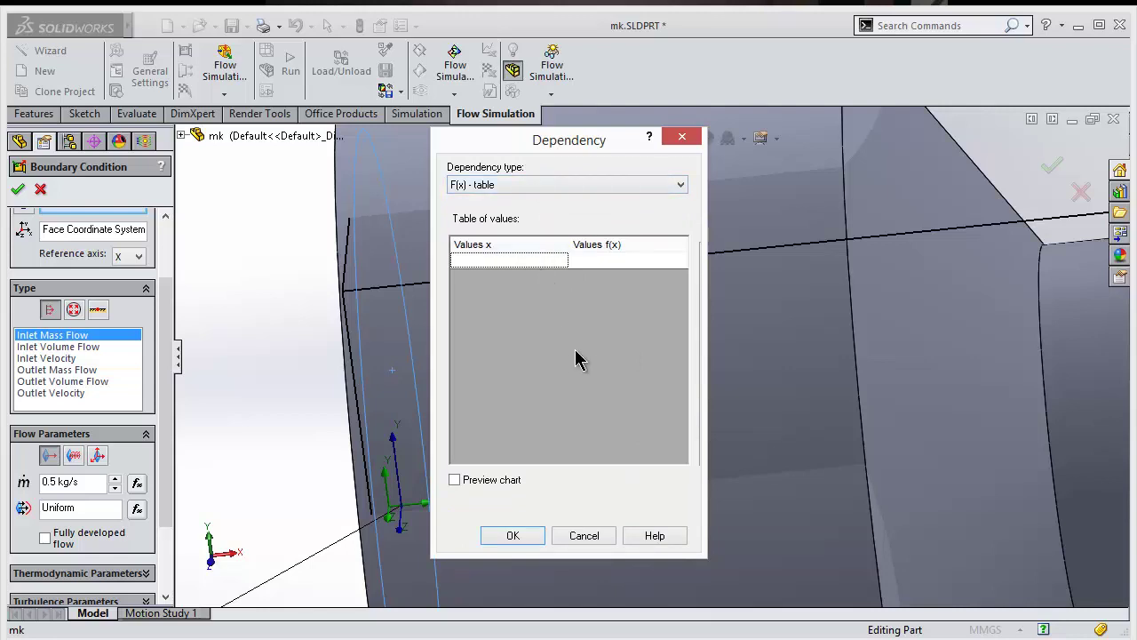
left_click(590, 186)
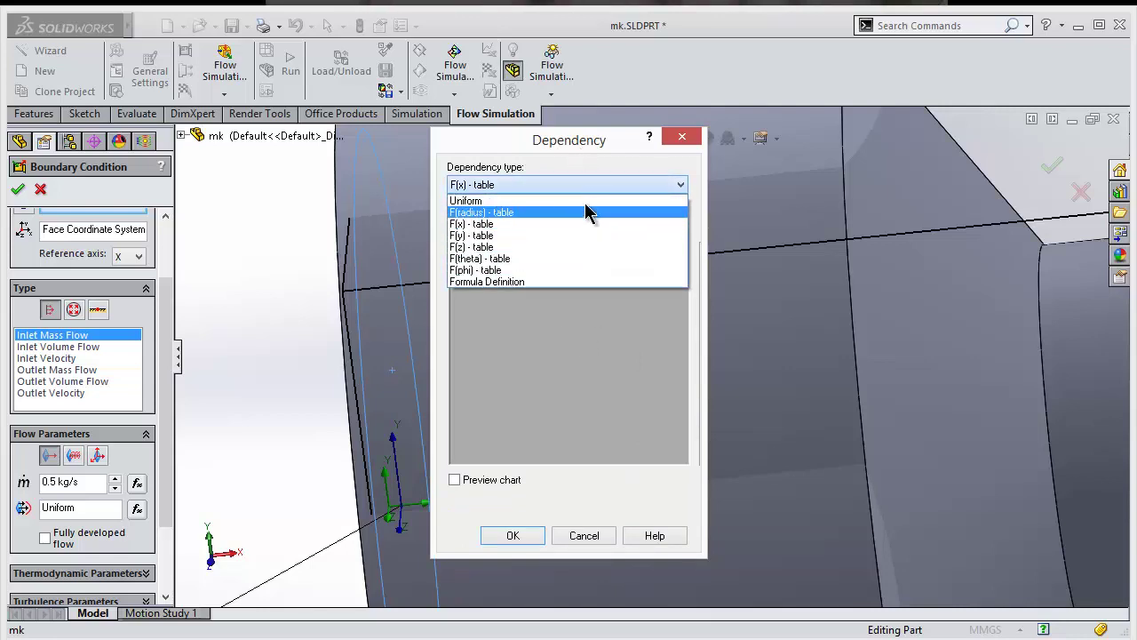
left_click(586, 200)
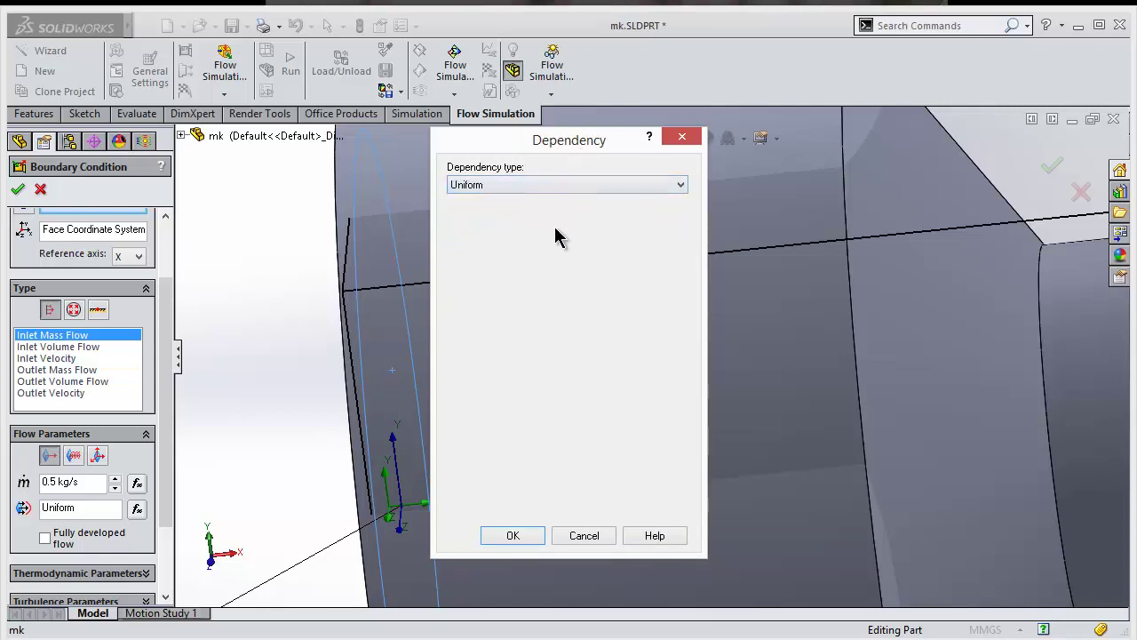
left_click(512, 536)
- Set the inlet temperature to 300 K with a Constant dependency and accept the inlet mass flow boundary condition
left_click_drag(169, 383, 165, 483)
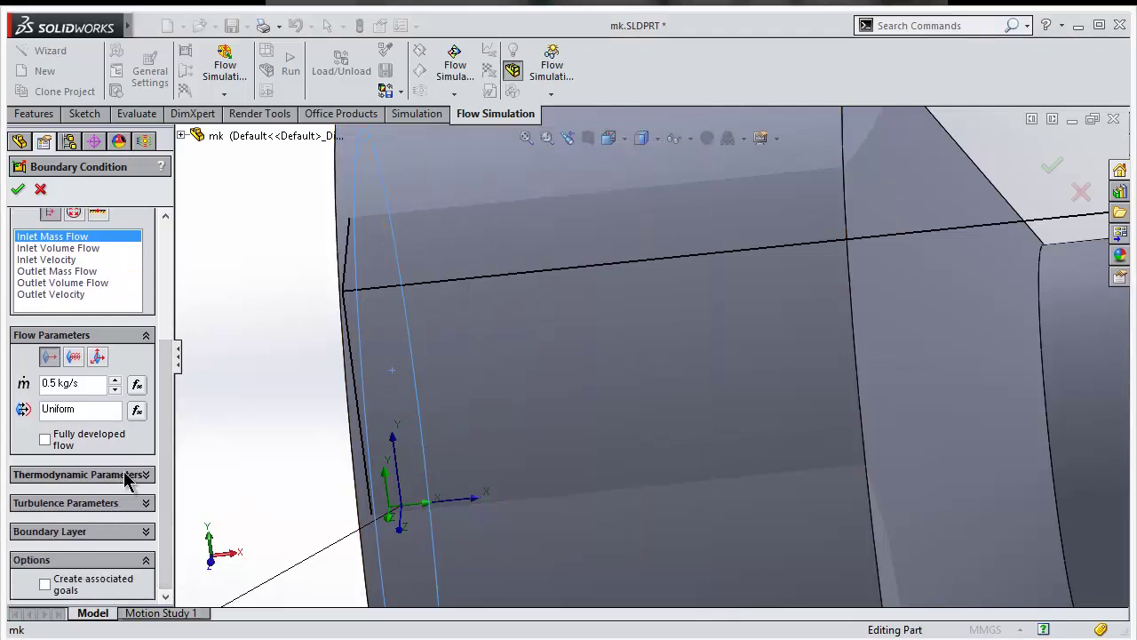
left_click(125, 475)
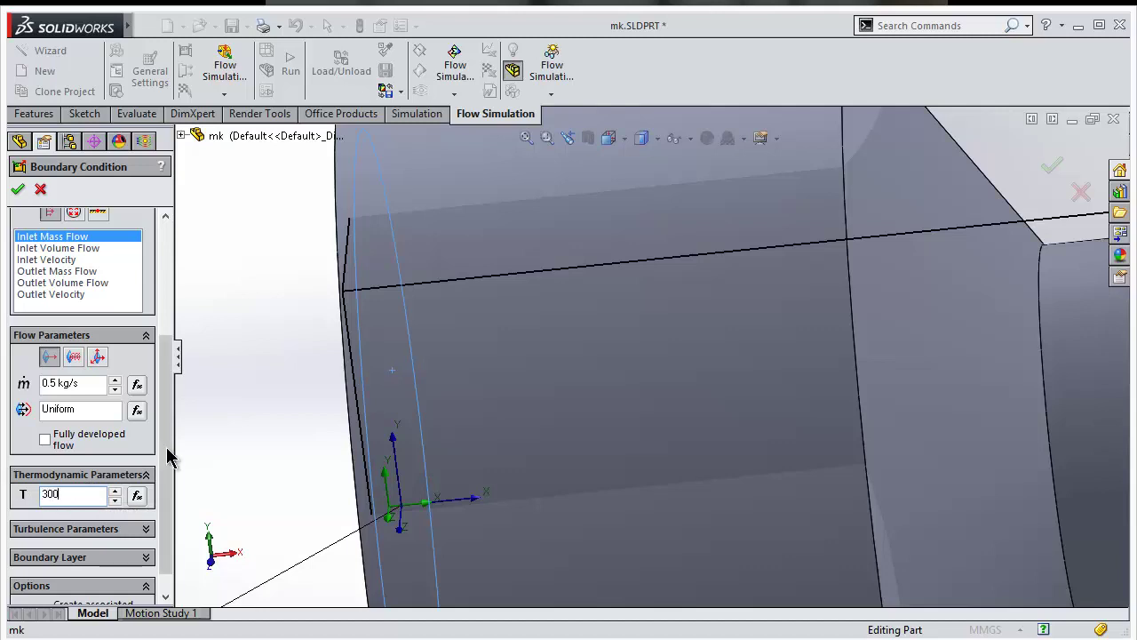
scroll(167, 493, "down", 1)
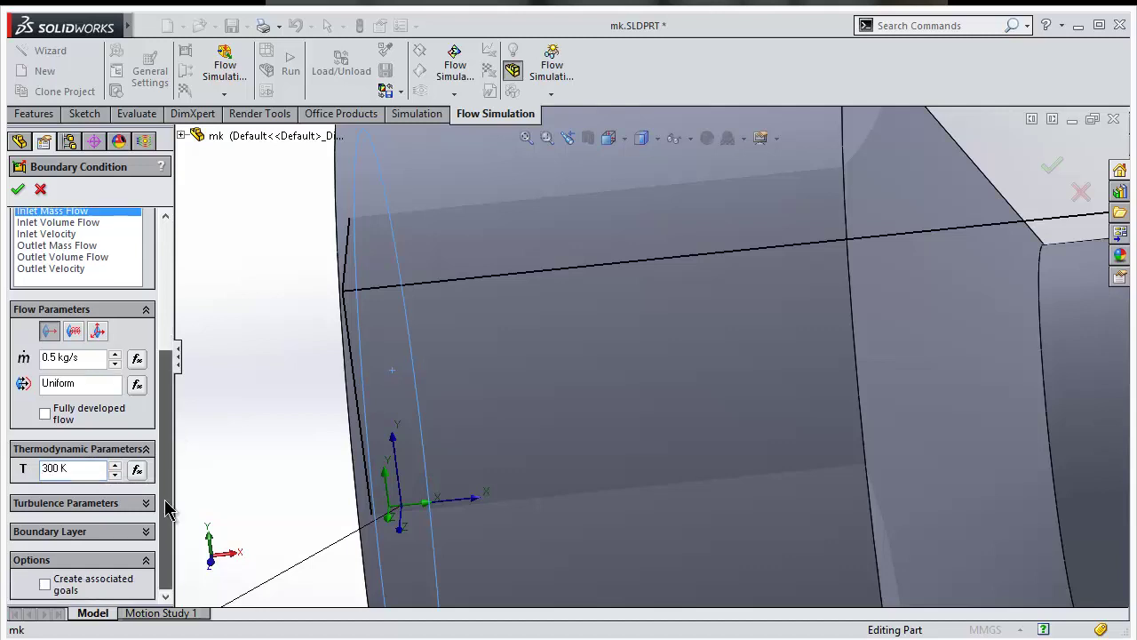
left_click(137, 469)
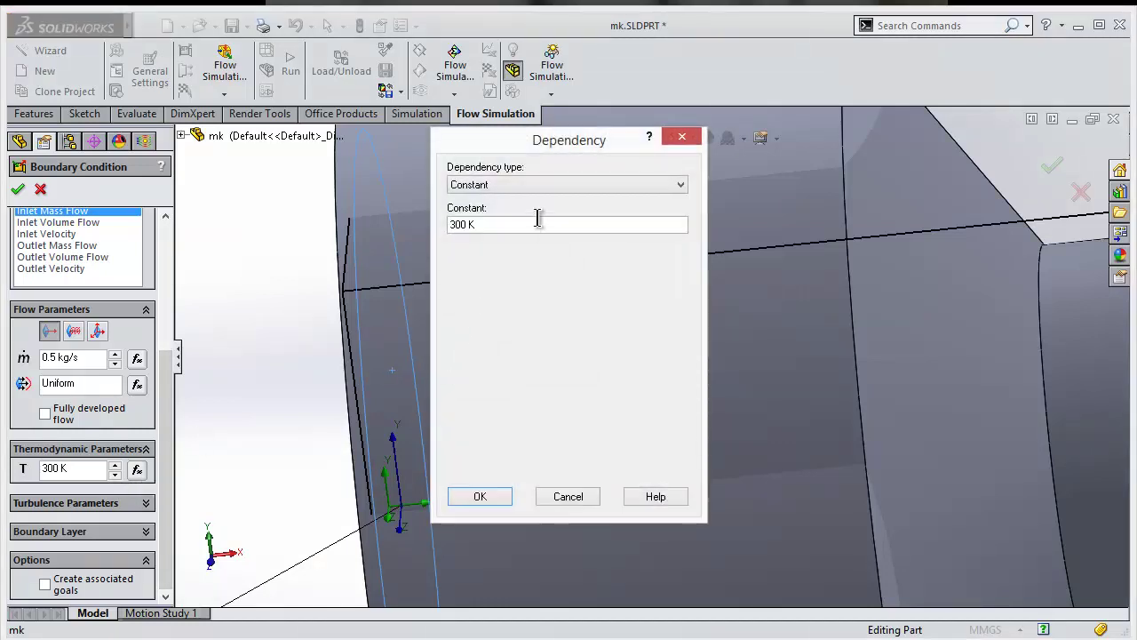
left_click(540, 184)
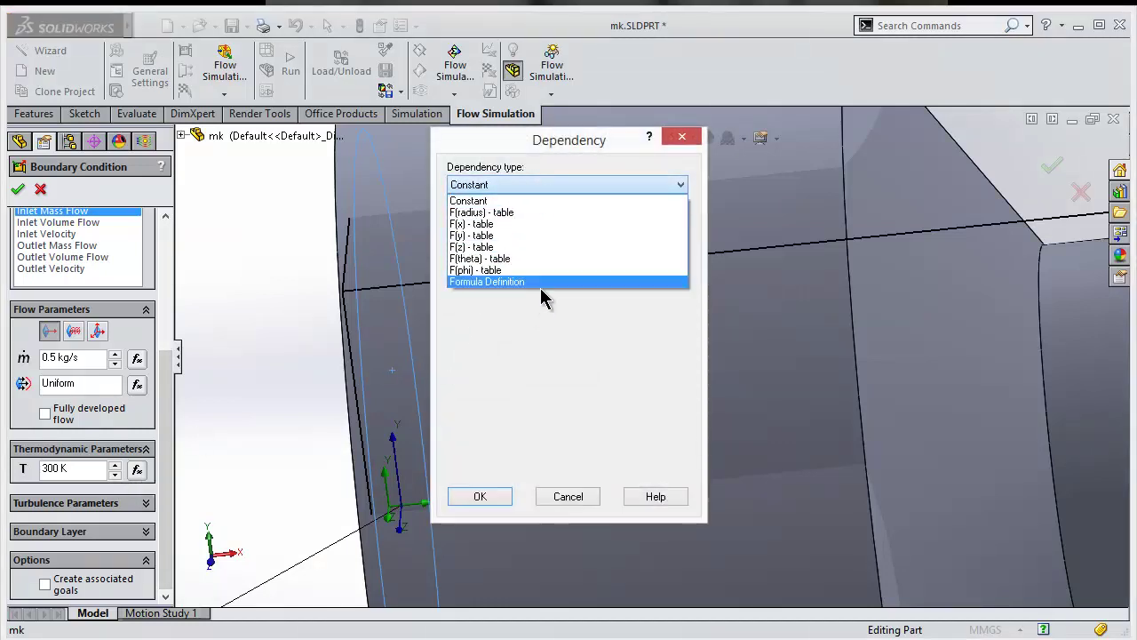
left_click(497, 201)
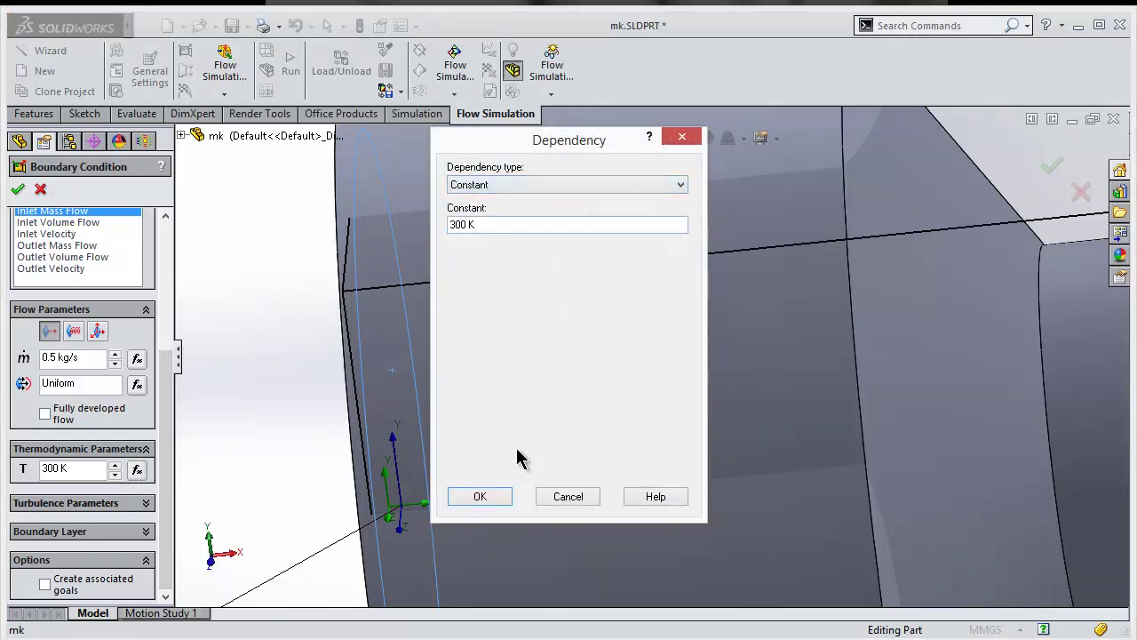
left_click(480, 497)
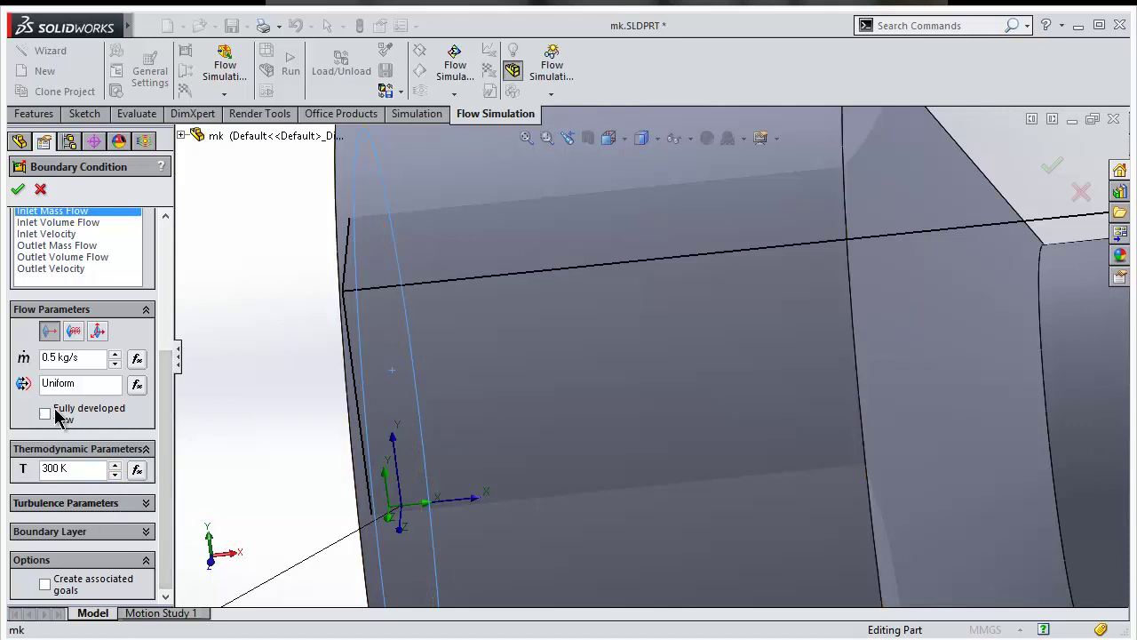
left_click(18, 190)
right_click(91, 404)
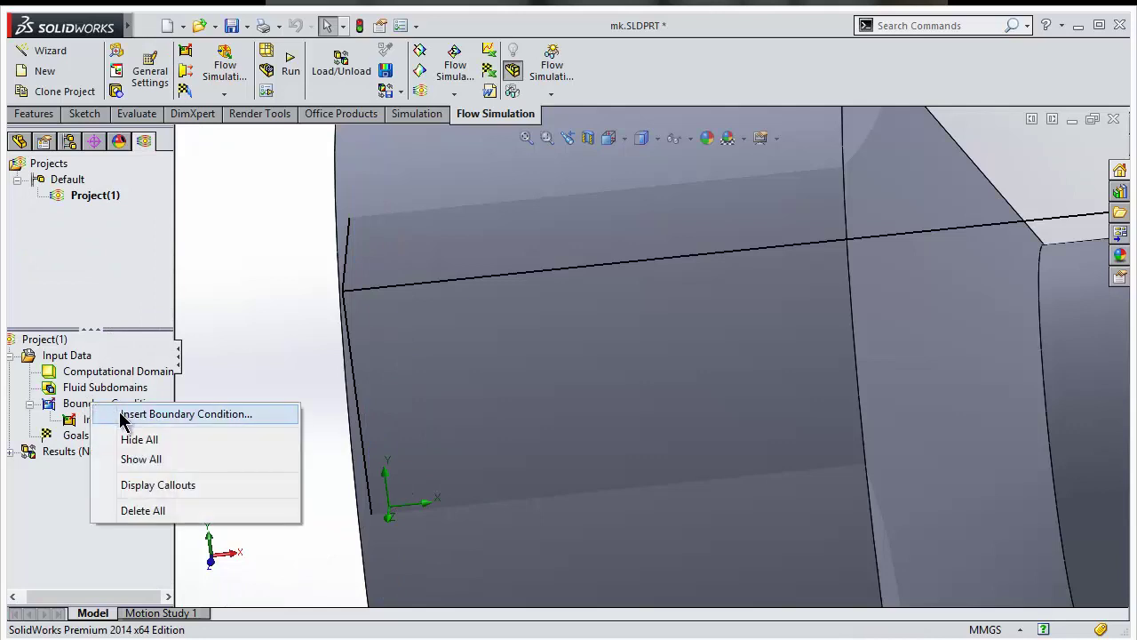
left_click(123, 414)
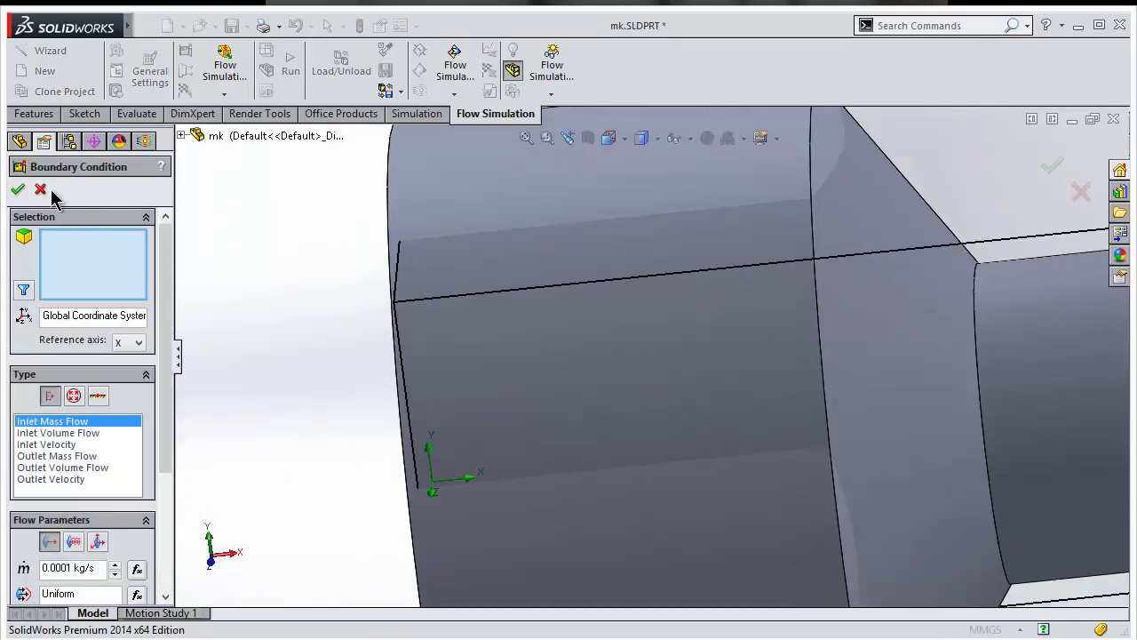
left_click(41, 190)
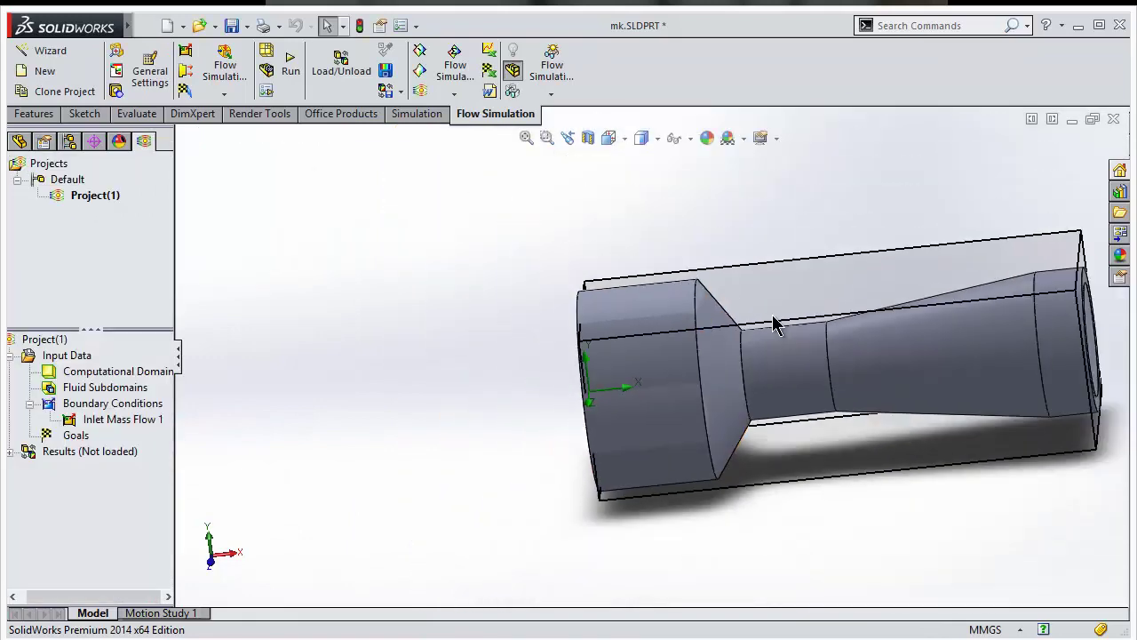
- Section the model along the Front Plane and apply an Environment Pressure condition of 101325 Pa to the outlet lid's inner face
left_click(588, 138)
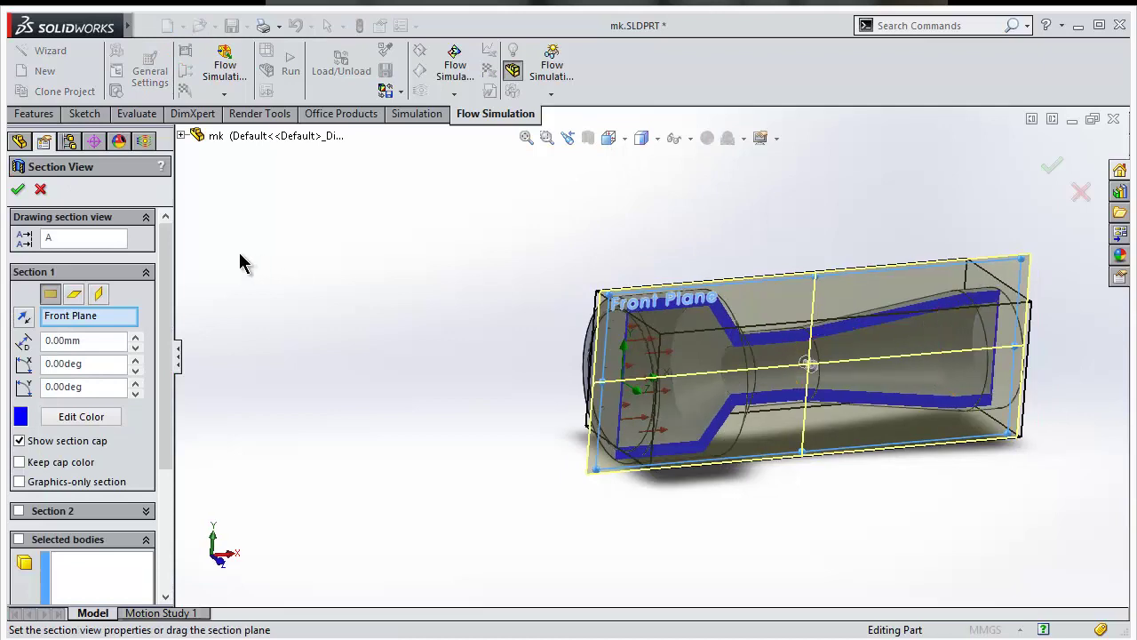
left_click(18, 190)
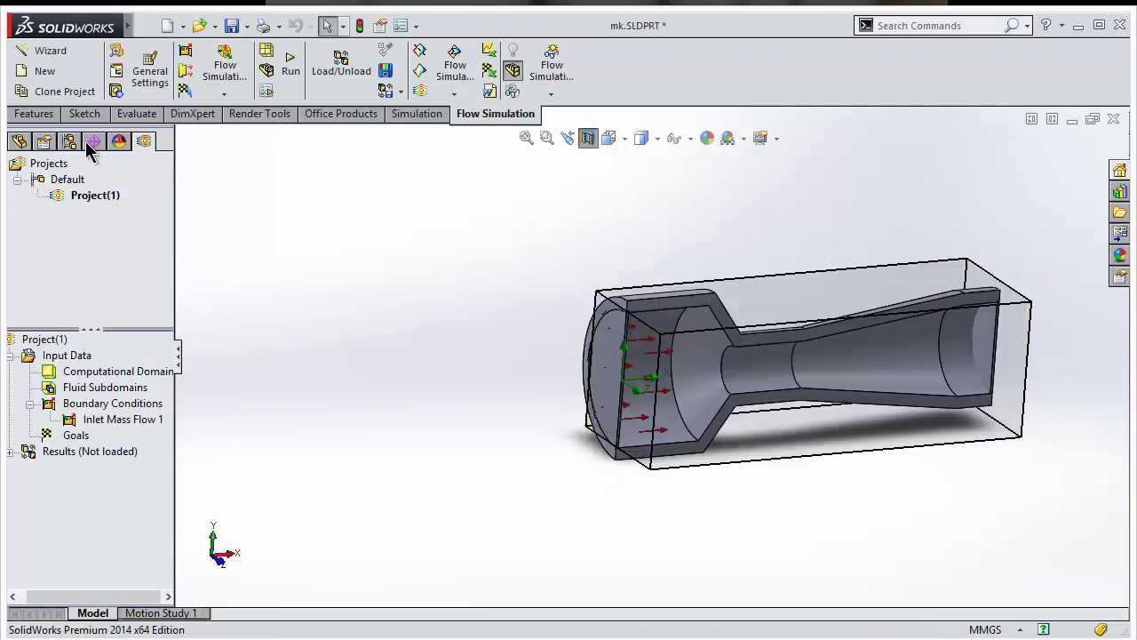
right_click(87, 404)
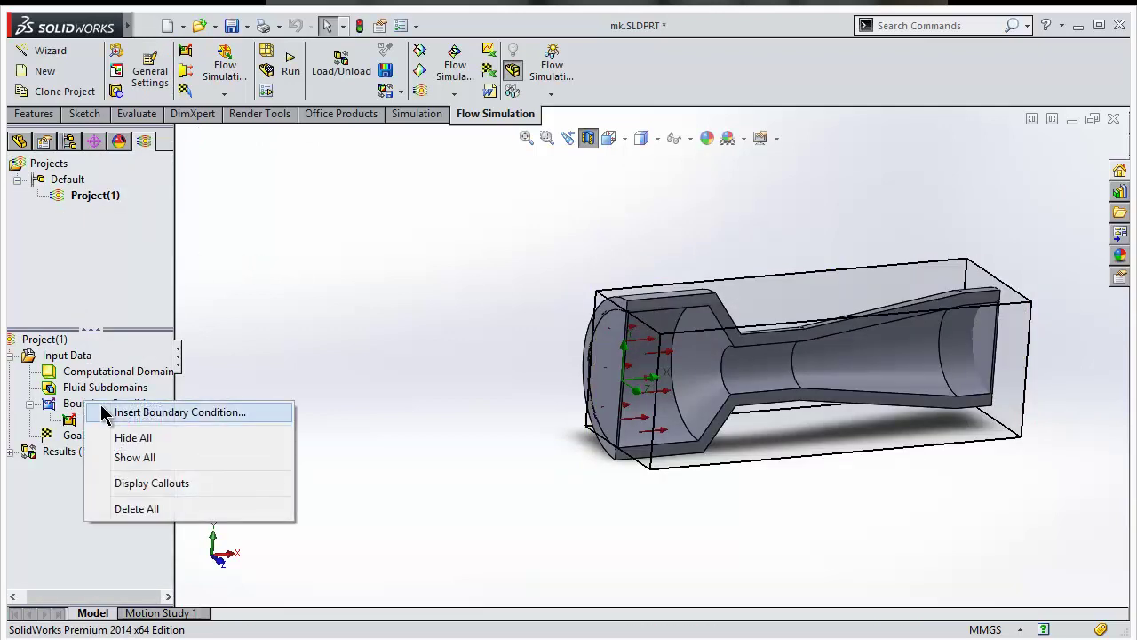
left_click(125, 412)
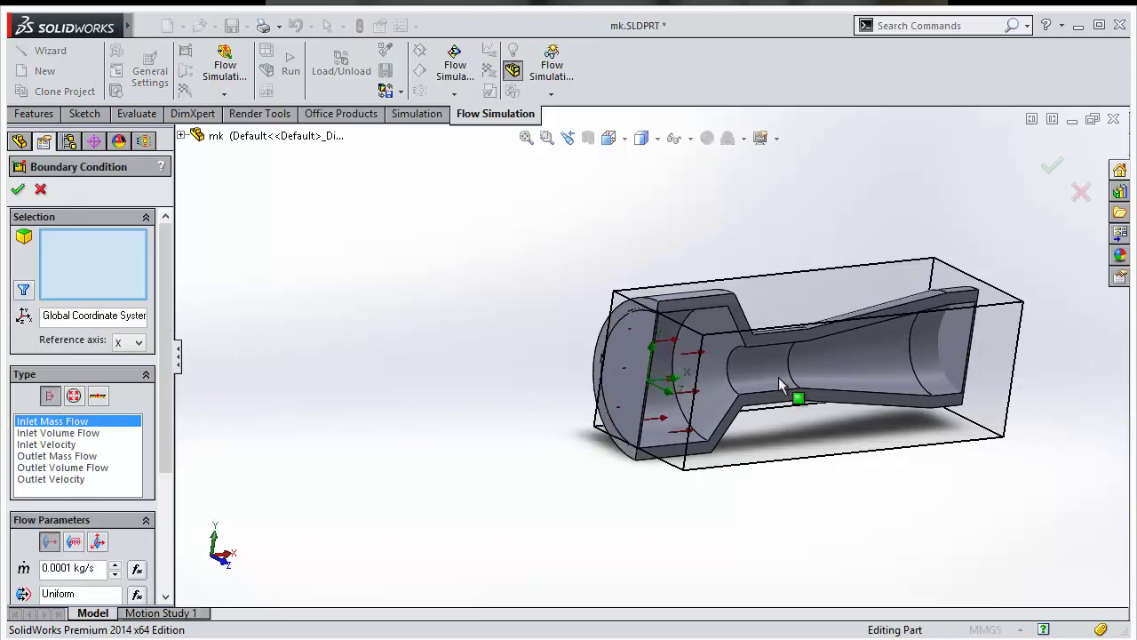
key("f")
left_click(982, 329)
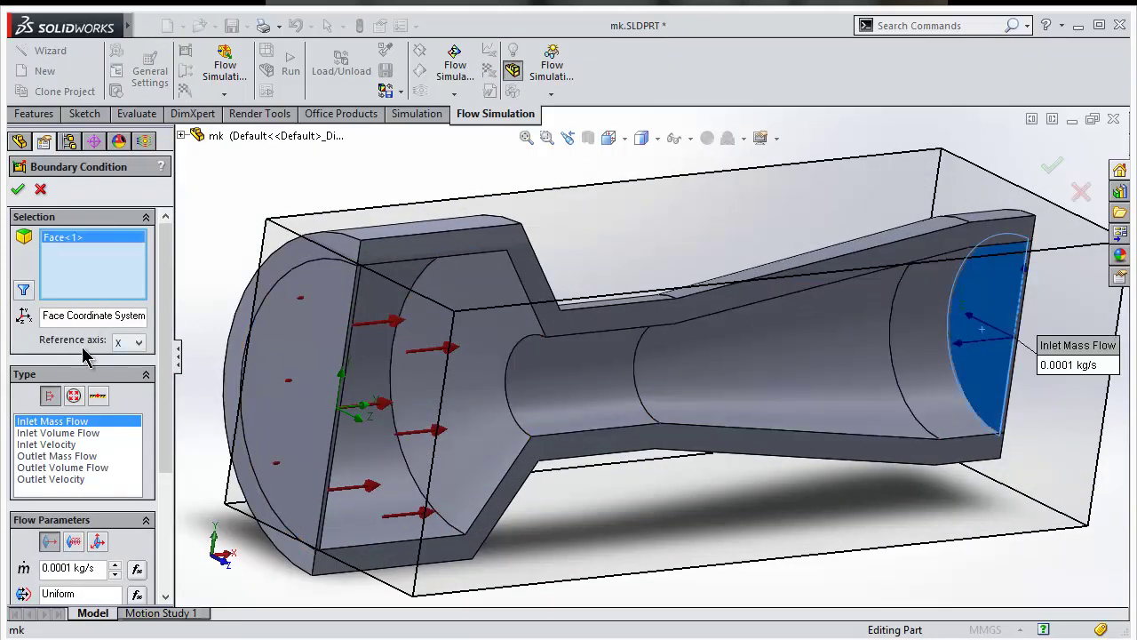
left_click(75, 396)
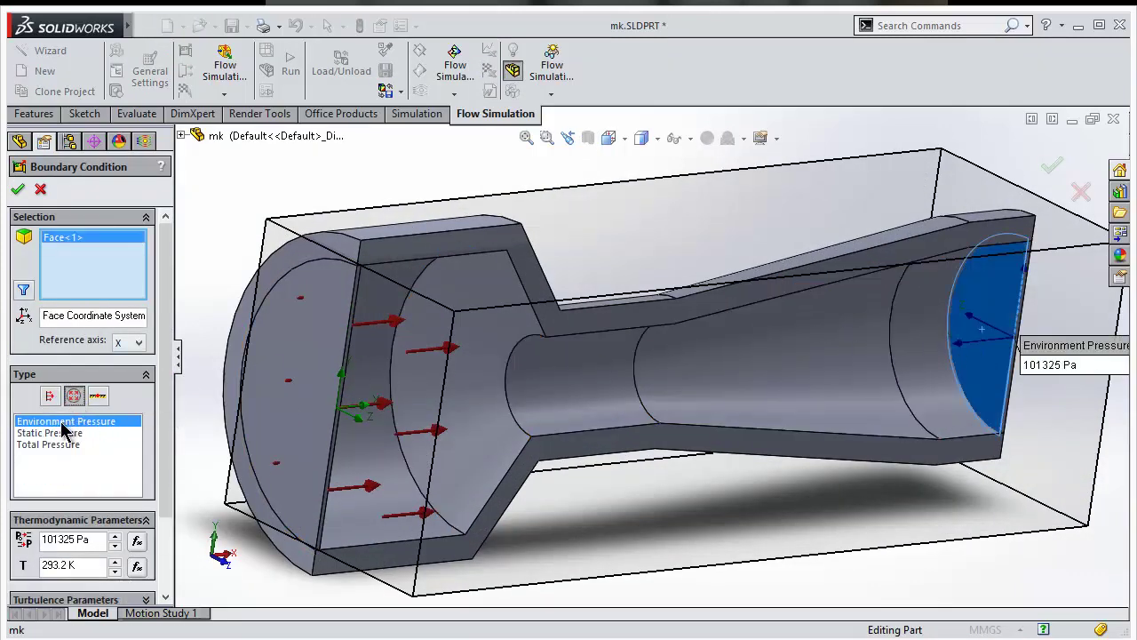
left_click(18, 189)
scroll(959, 407, "down", 5)
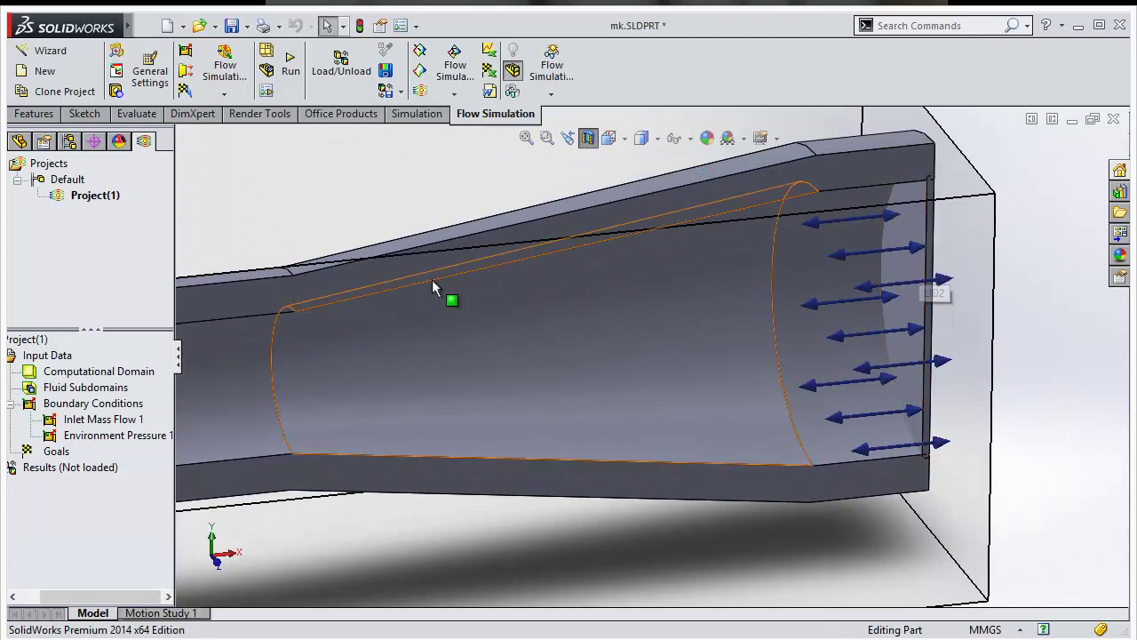
- Insert a surface goal for average Total Pressure on the inlet lid's inner face
right_click(53, 455)
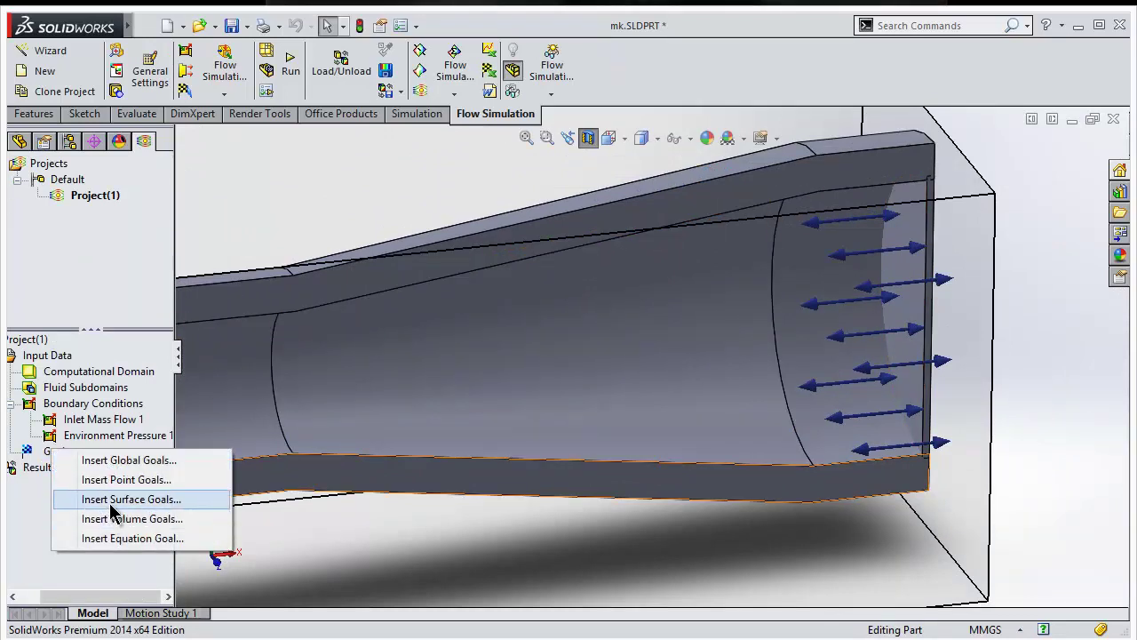
left_click(116, 500)
middle_click_drag(401, 556, 391, 382)
scroll(405, 368, "up", 5)
left_click(402, 355)
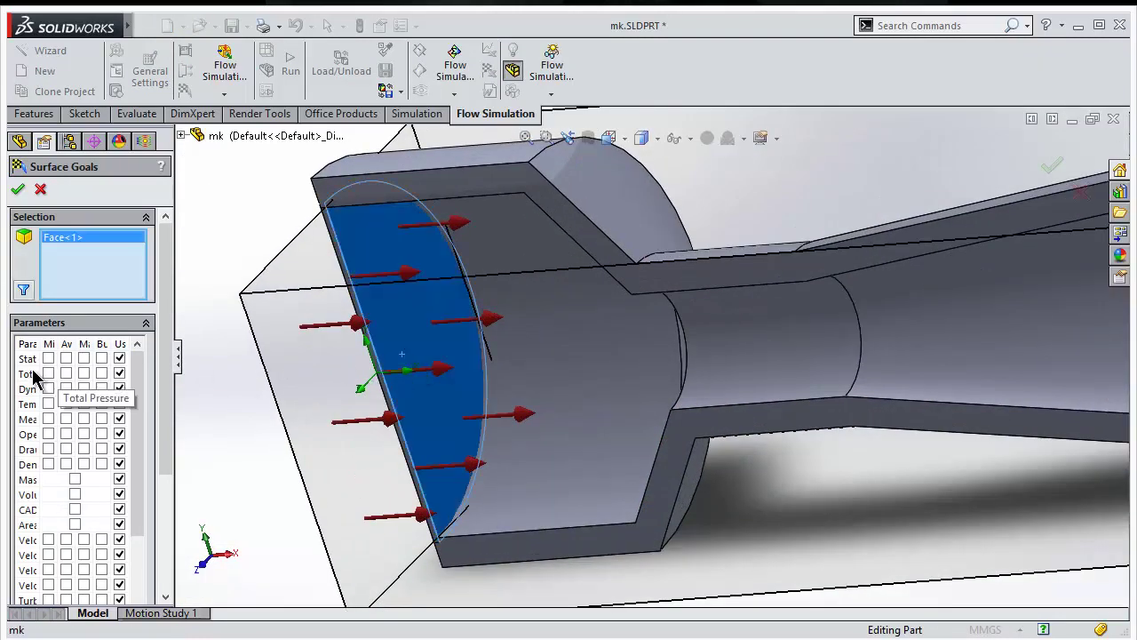
left_click_drag(178, 389, 384, 391)
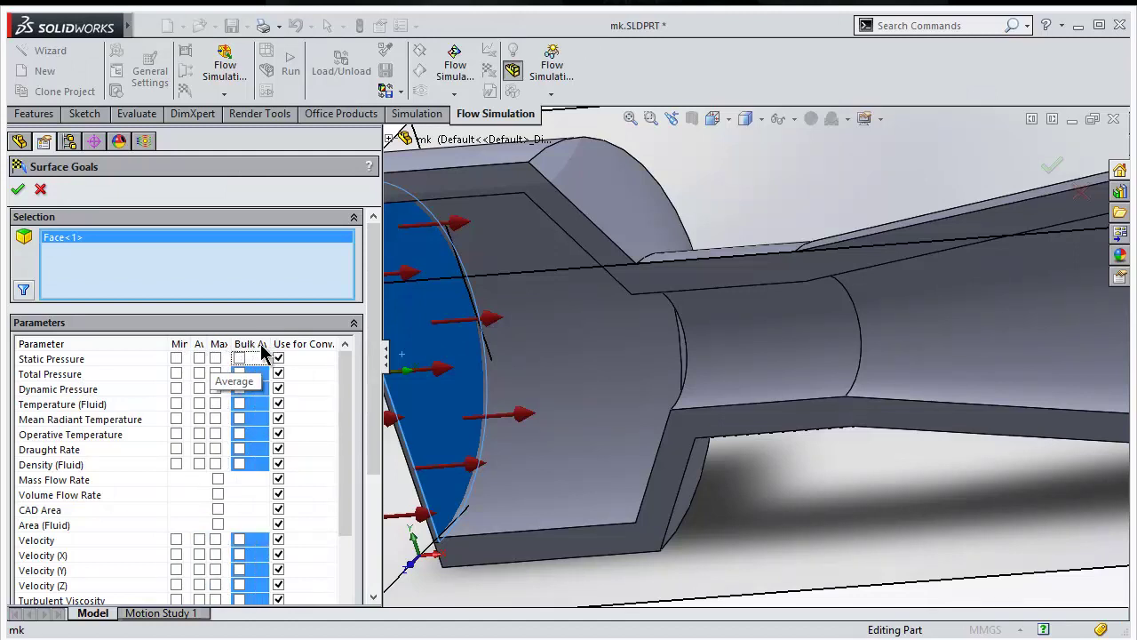
mouse_move(271, 343)
left_mouse_down()
mouse_move(306, 343)
mouse_move(260, 343)
left_mouse_up()
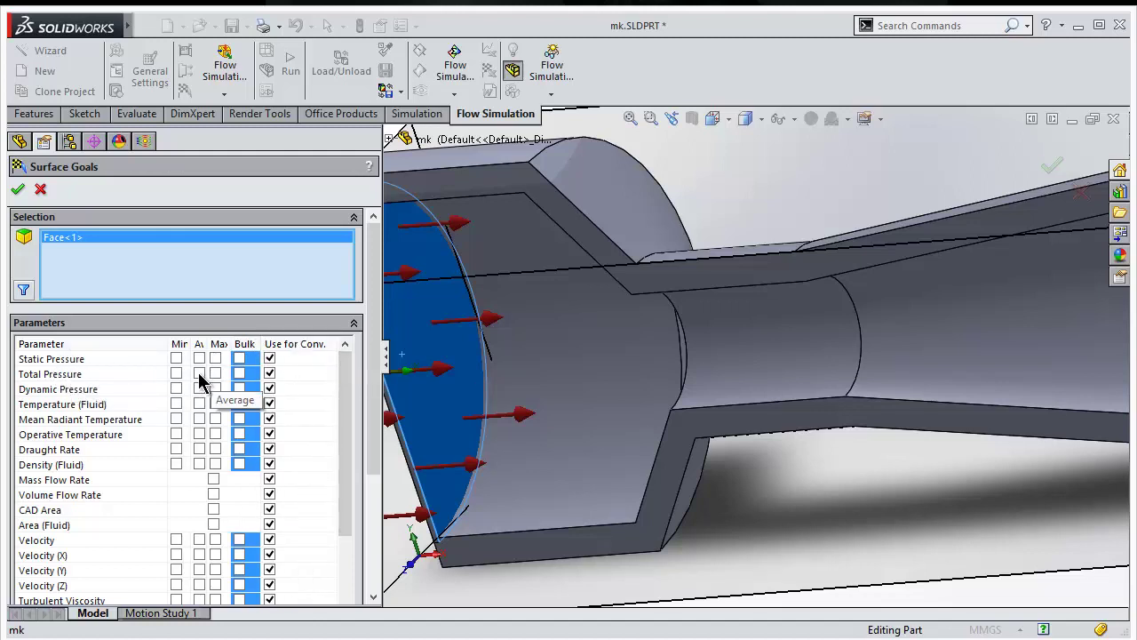
left_click(199, 374)
left_click(18, 189)
left_click(114, 471)
double_click(113, 471)
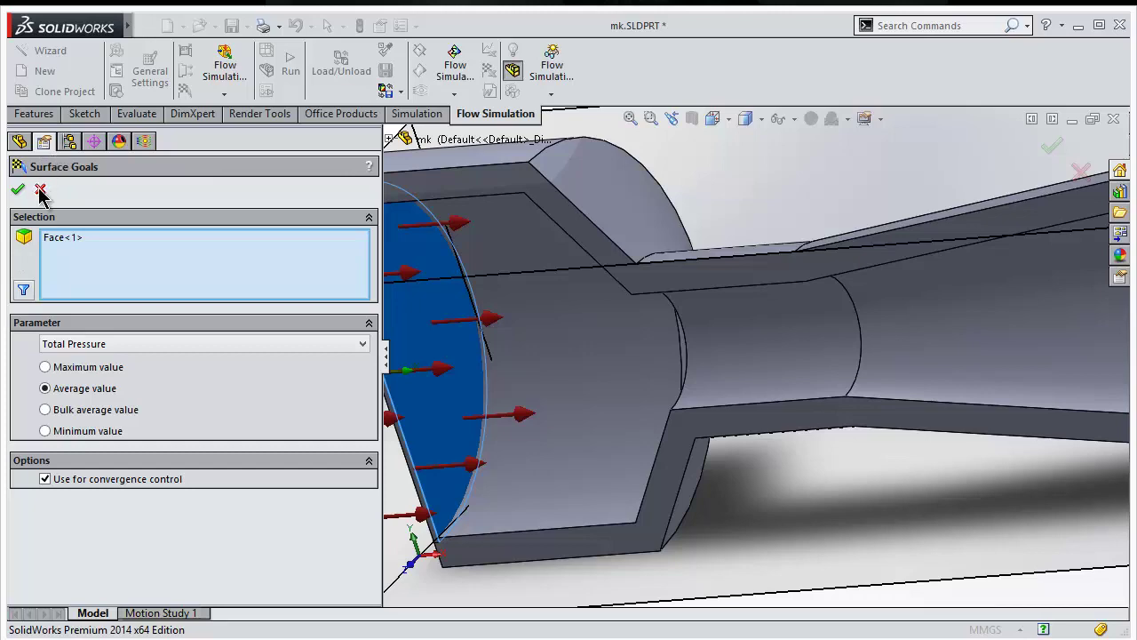
left_click(39, 191)
double_click(98, 471)
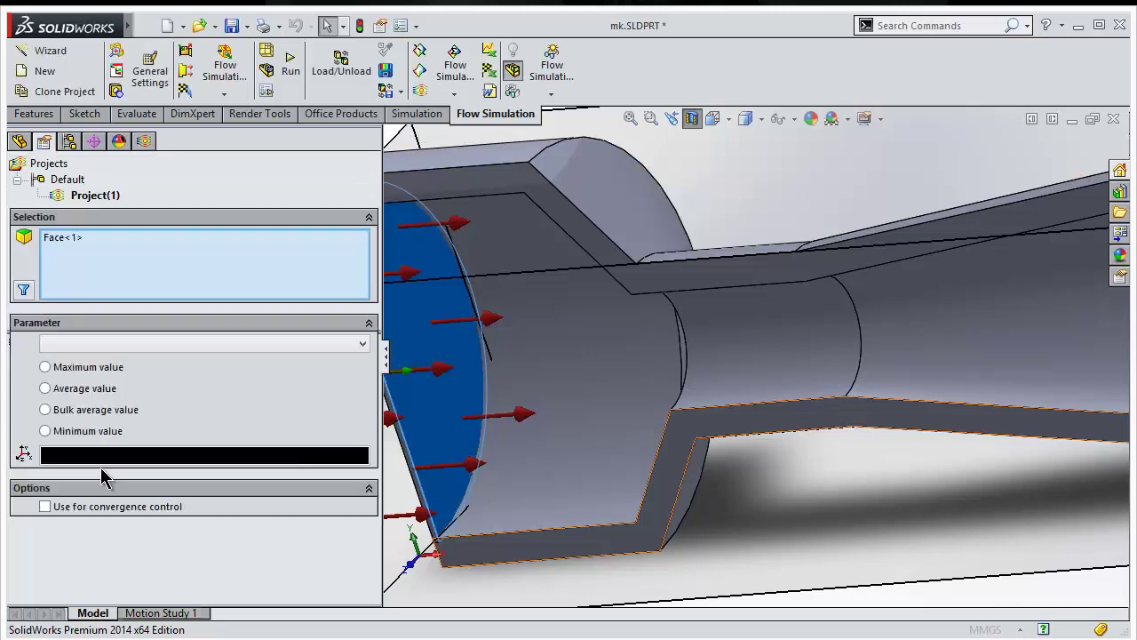
left_click(17, 190)
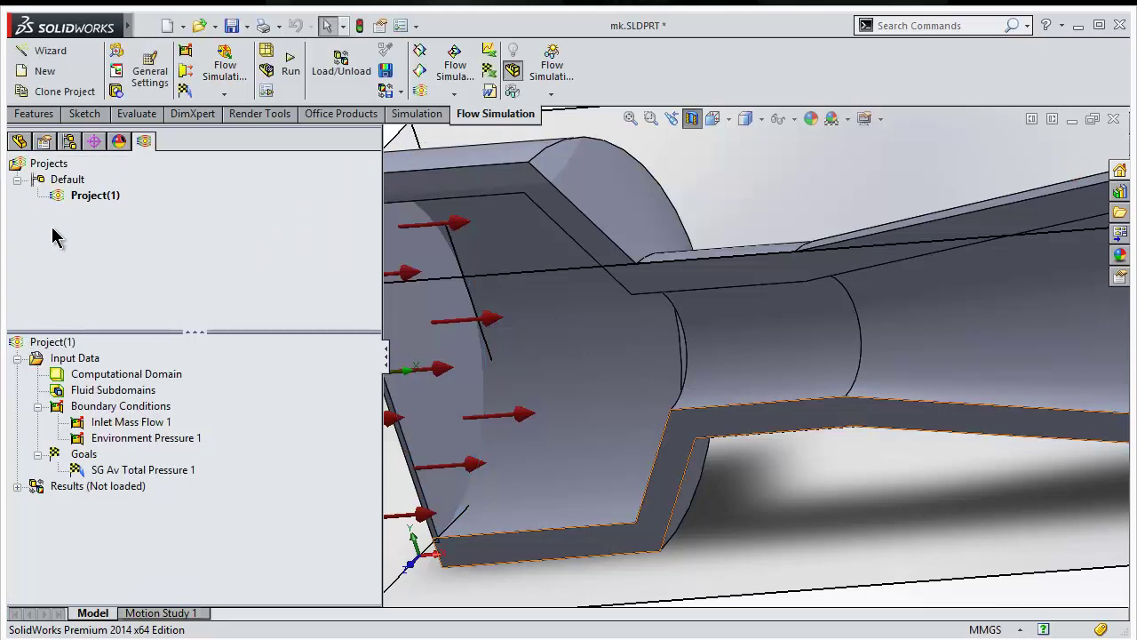
right_click(105, 470)
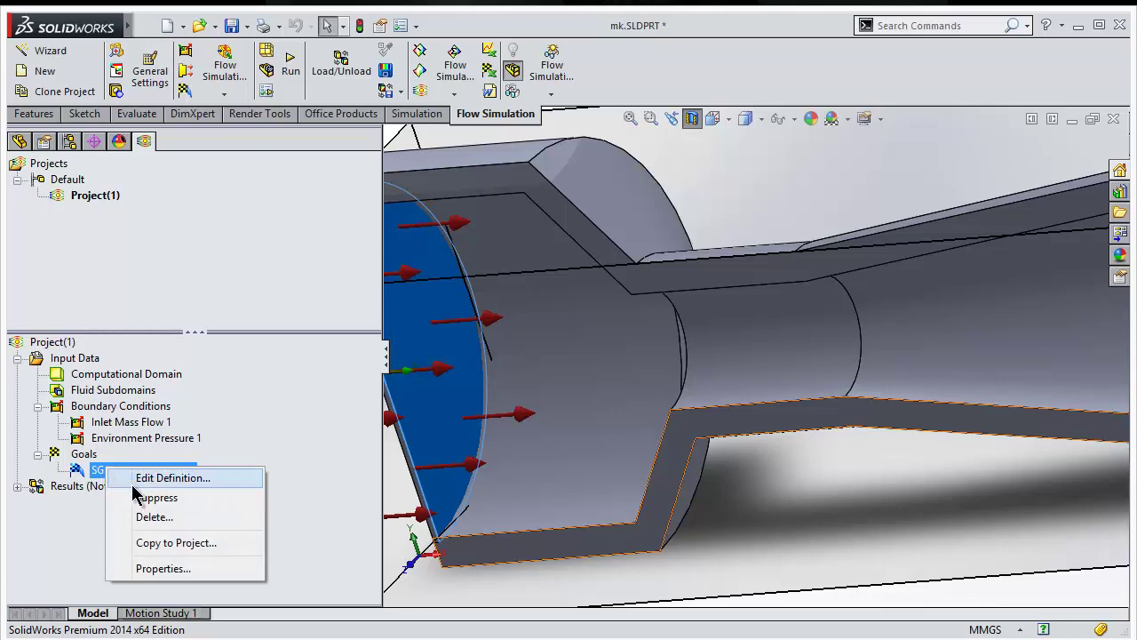
left_click(139, 480)
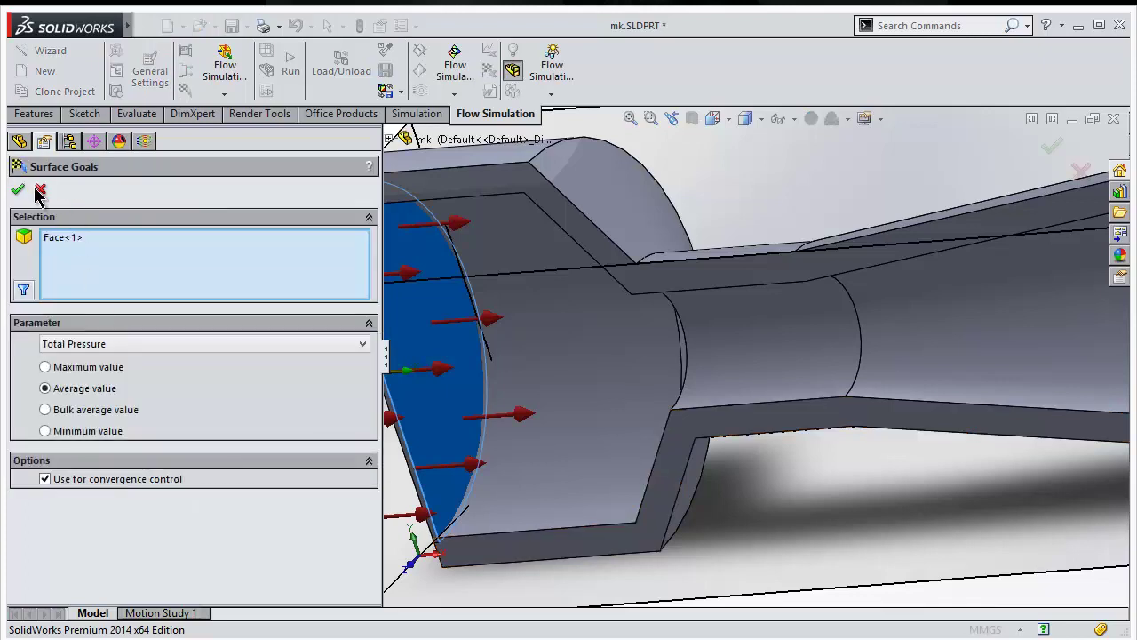
left_click(38, 189)
- Rename the inlet face's average total pressure goal as inlet through its feature properties
right_click(158, 471)
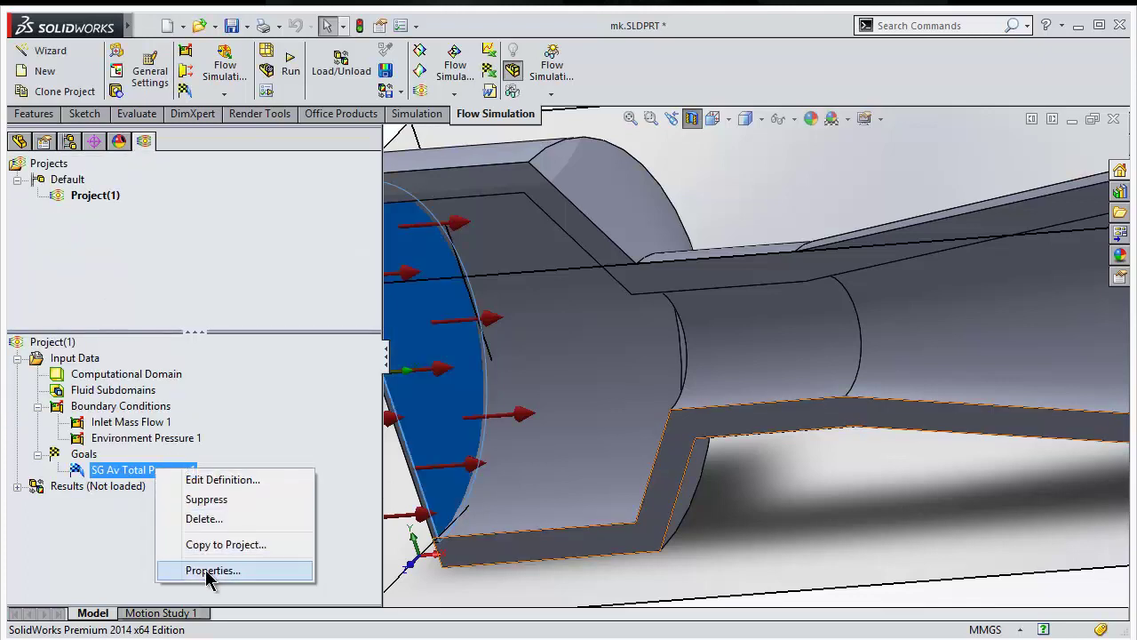
left_click(210, 573)
left_click_drag(644, 271, 234, 236)
key("BackSpace")
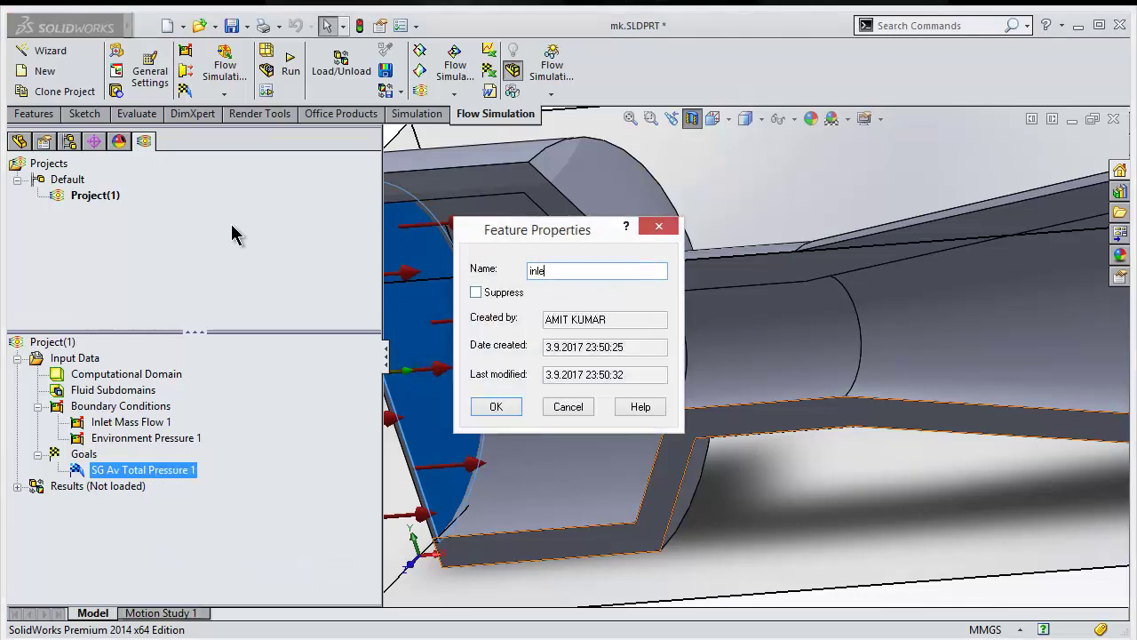
left_click(503, 407)
- Insert a surface goal for average Total Pressure on the outlet lid's inner face only, removing the inlet face from the selection
right_click(82, 455)
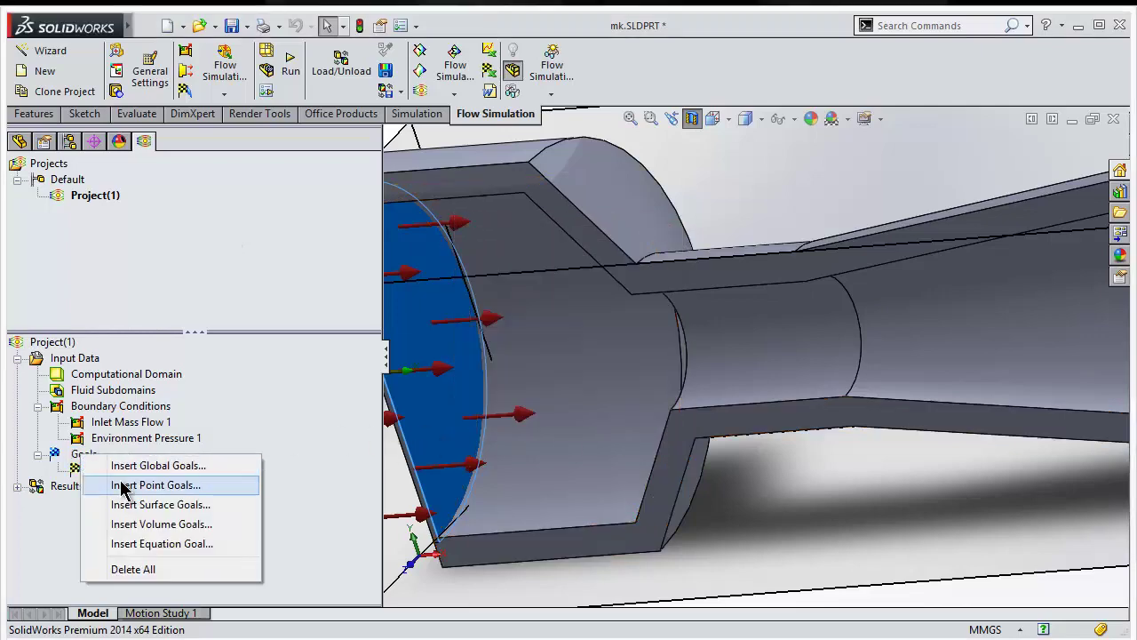
left_click(155, 504)
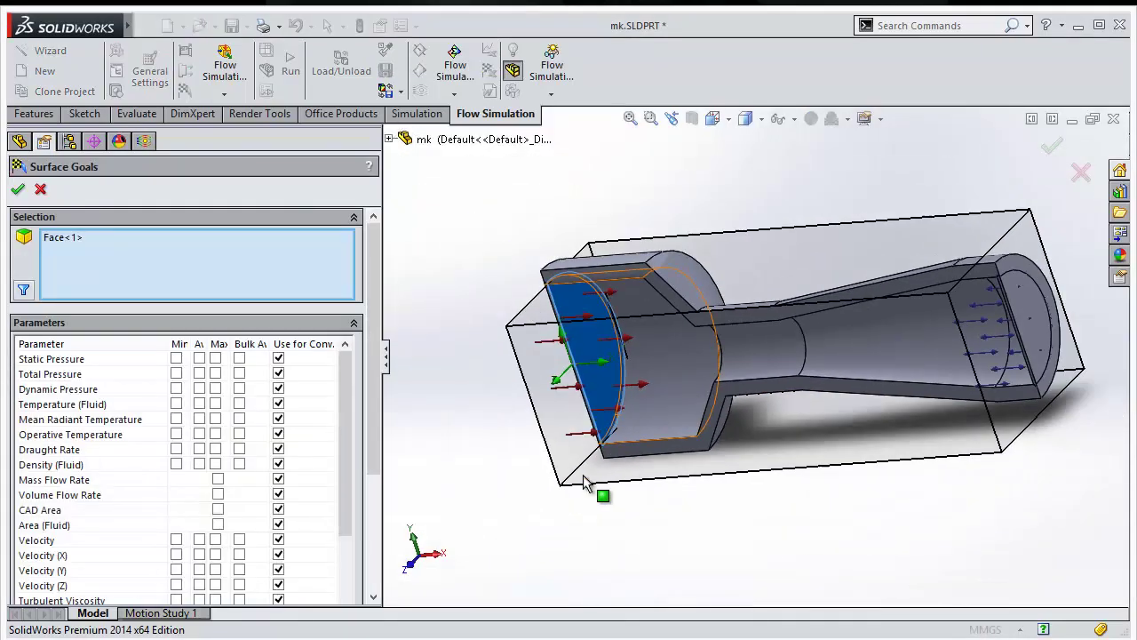
middle_click_drag(589, 482, 875, 354)
scroll(875, 353, "down", 3)
left_click(866, 356)
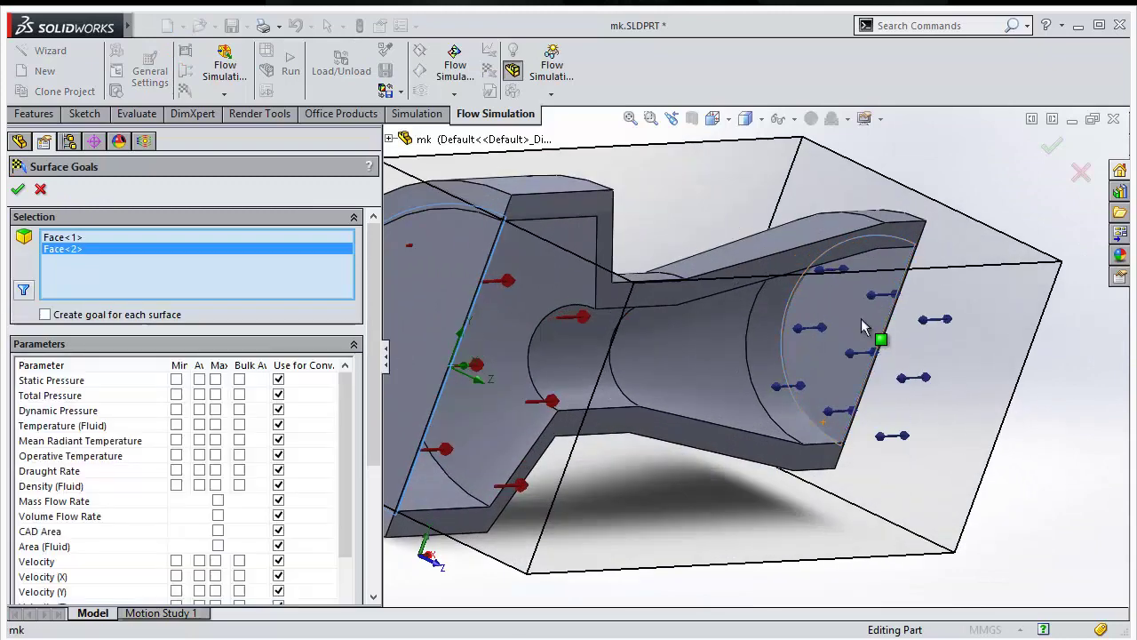
right_click(96, 237)
left_click(133, 267)
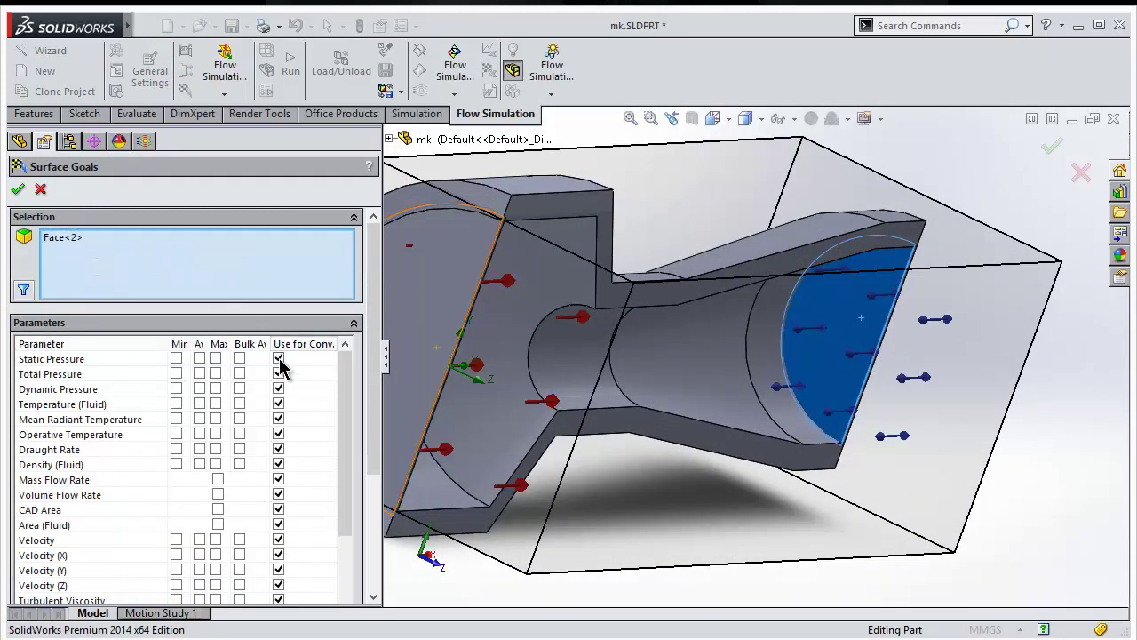
left_click(199, 373)
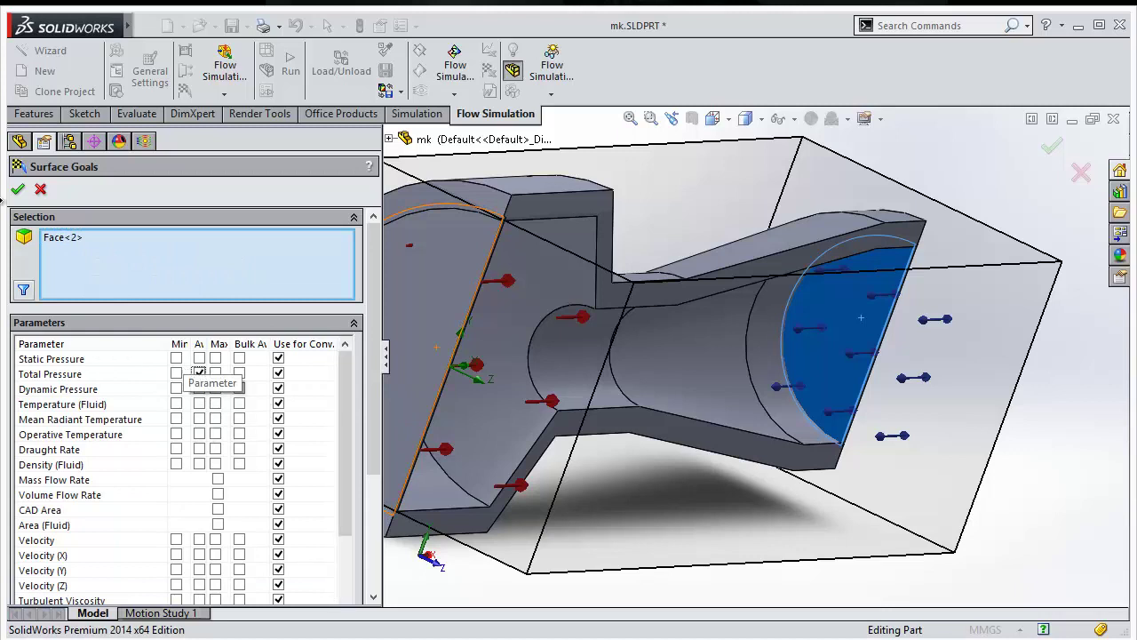
left_click(18, 190)
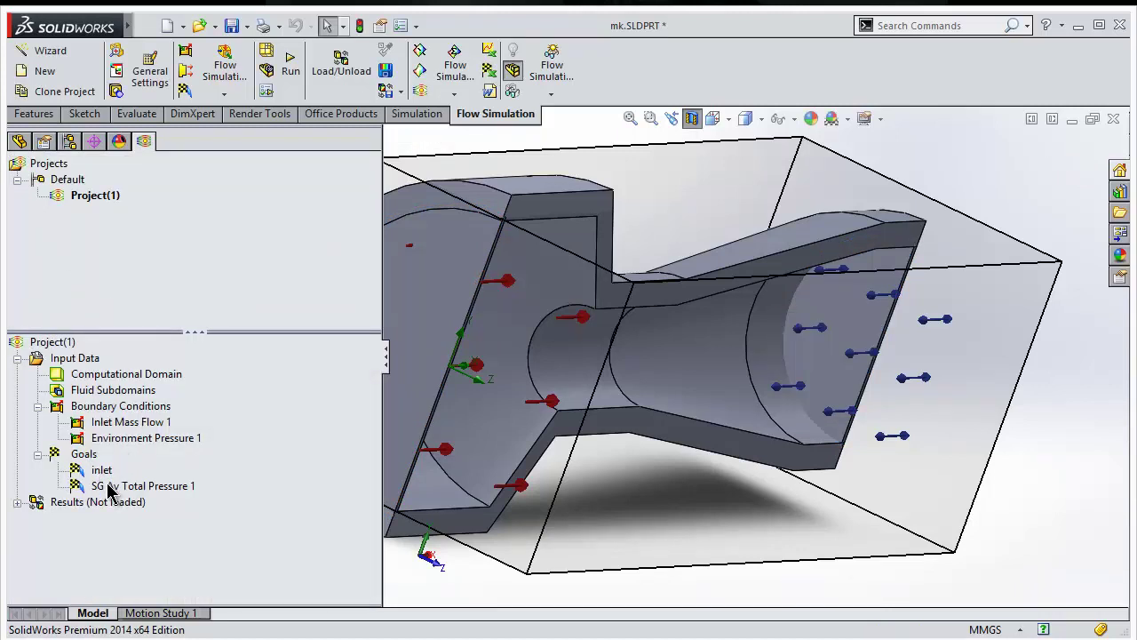
- Insert an equation goal with the expression {SG Av Total Pressure 1}-{inlet} for the total pressure difference between outlet and inlet
right_click(85, 453)
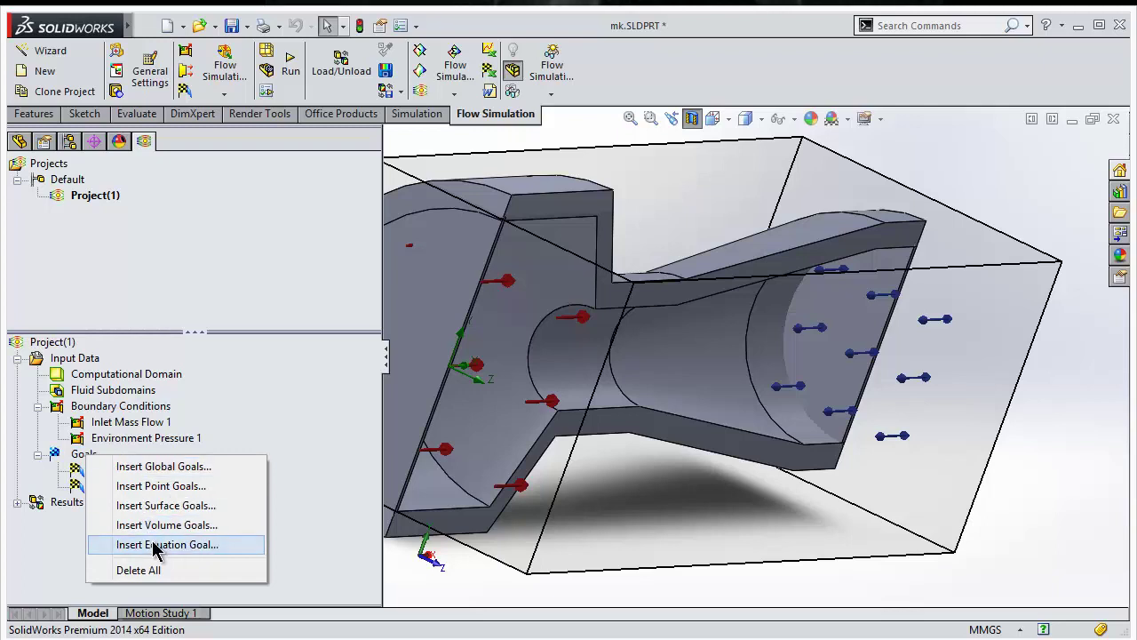
left_click(154, 545)
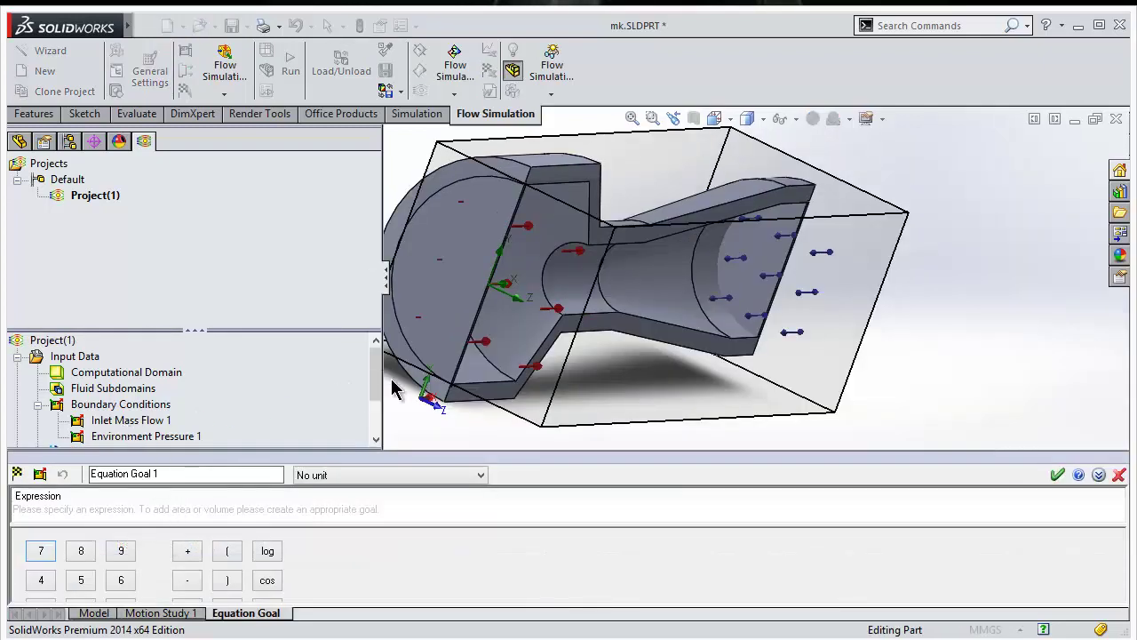
scroll(379, 391, "down", 2)
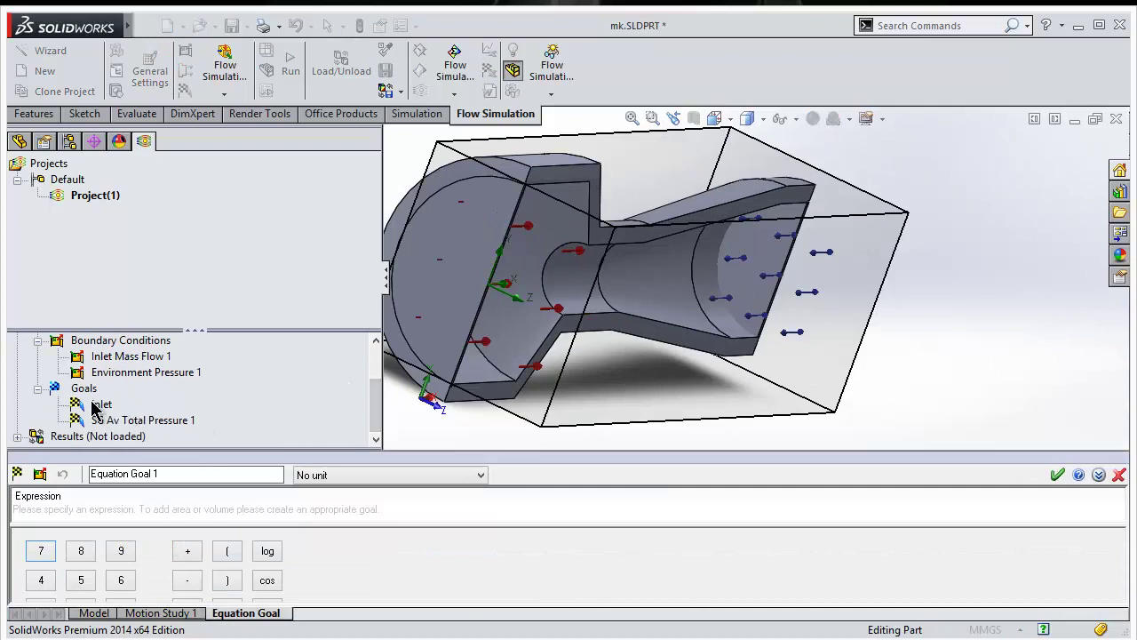
left_click(112, 421)
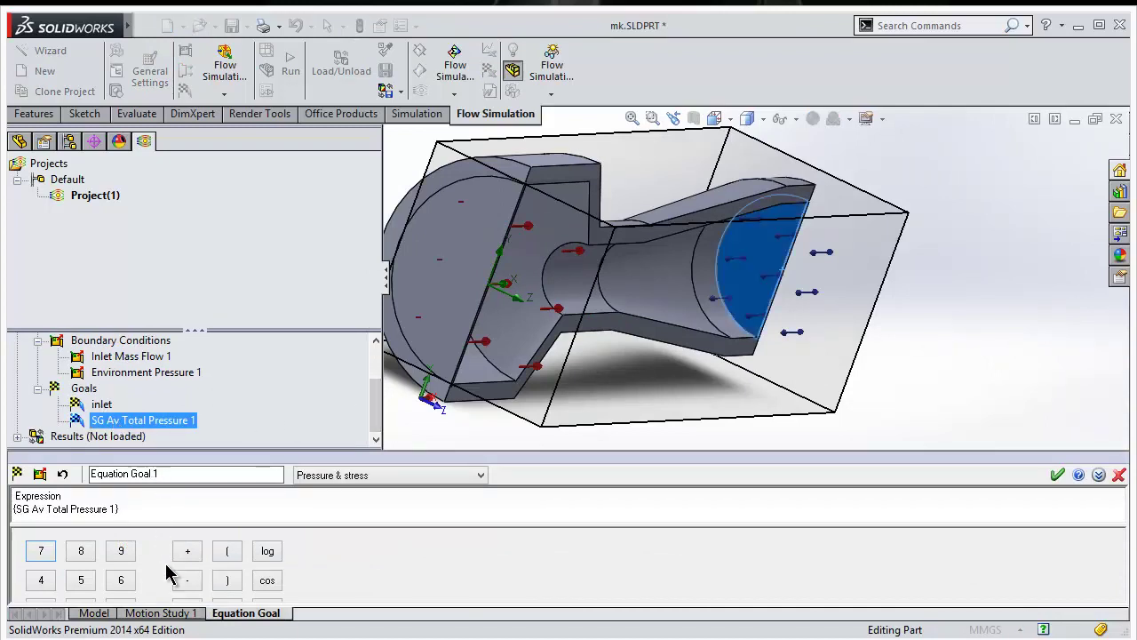
left_click(103, 405)
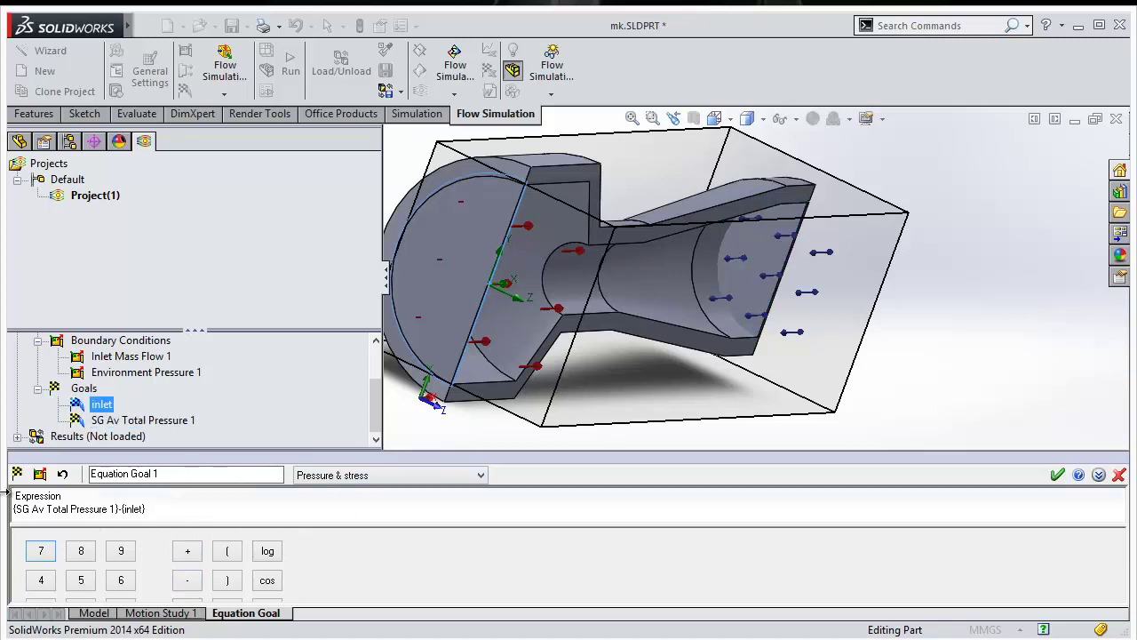
left_click(1058, 476)
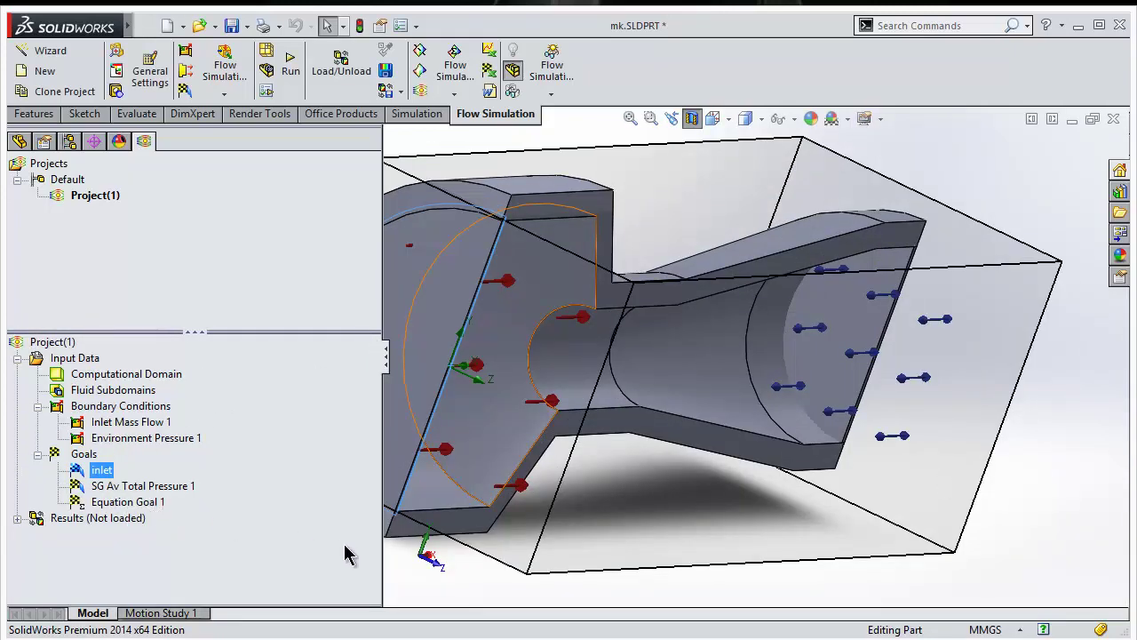
- Sketch a line about 330 mm long on the Top Plane along the nozzle axis, from the origin to the outlet lid
middle_click_drag(533, 394, 538, 338)
scroll(539, 337, "up", 3)
left_click(30, 114)
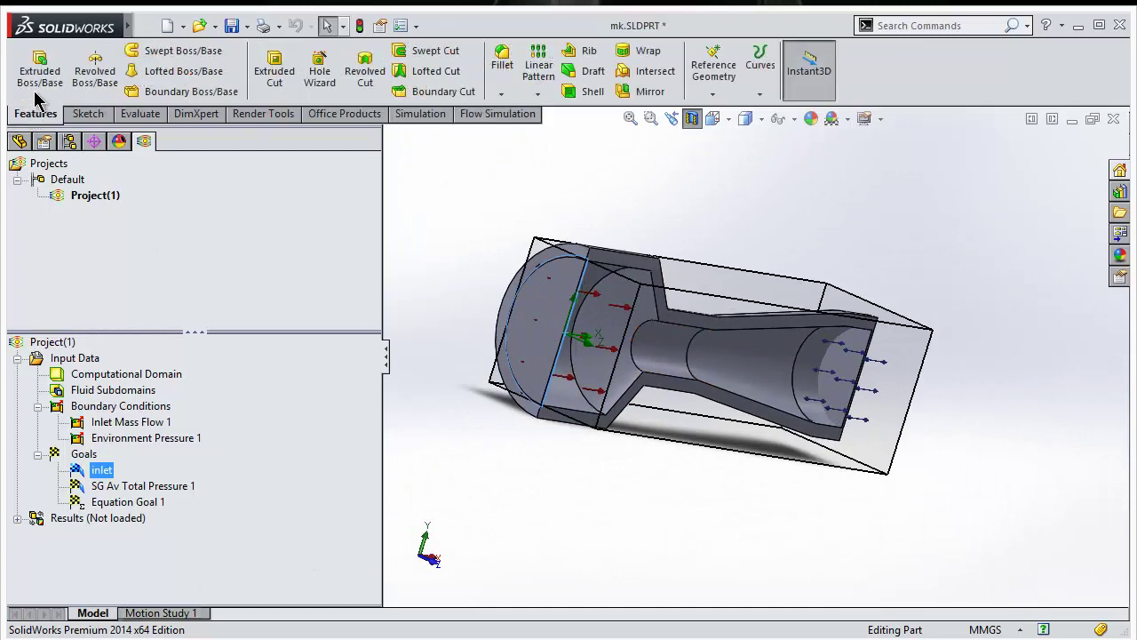
left_click(19, 142)
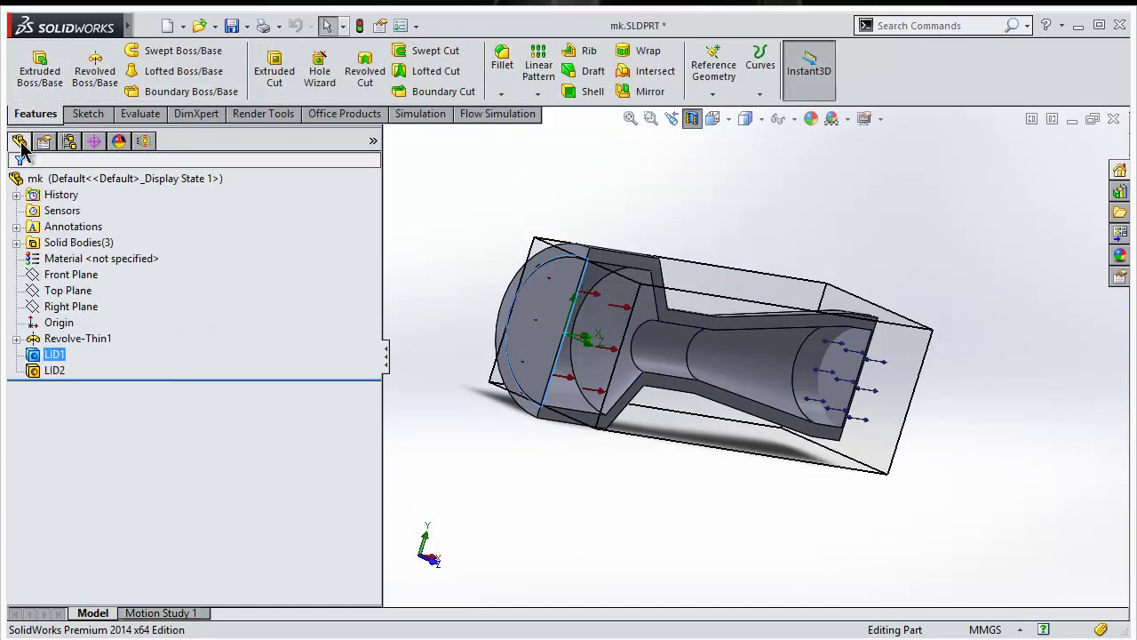
left_click(74, 290)
left_click(75, 291)
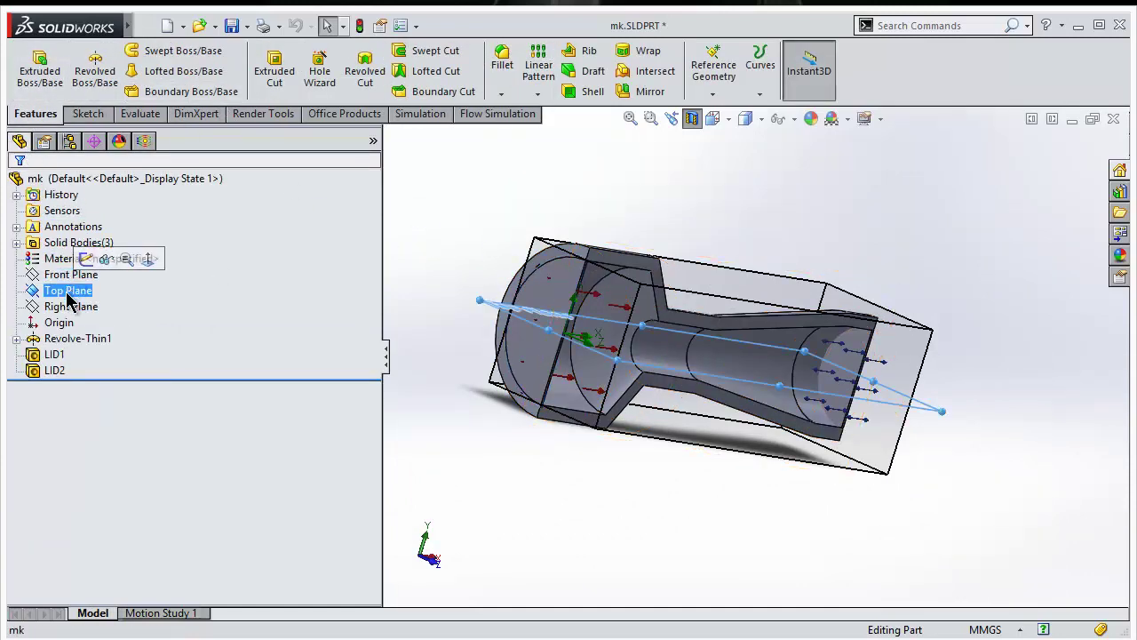
left_click(85, 259)
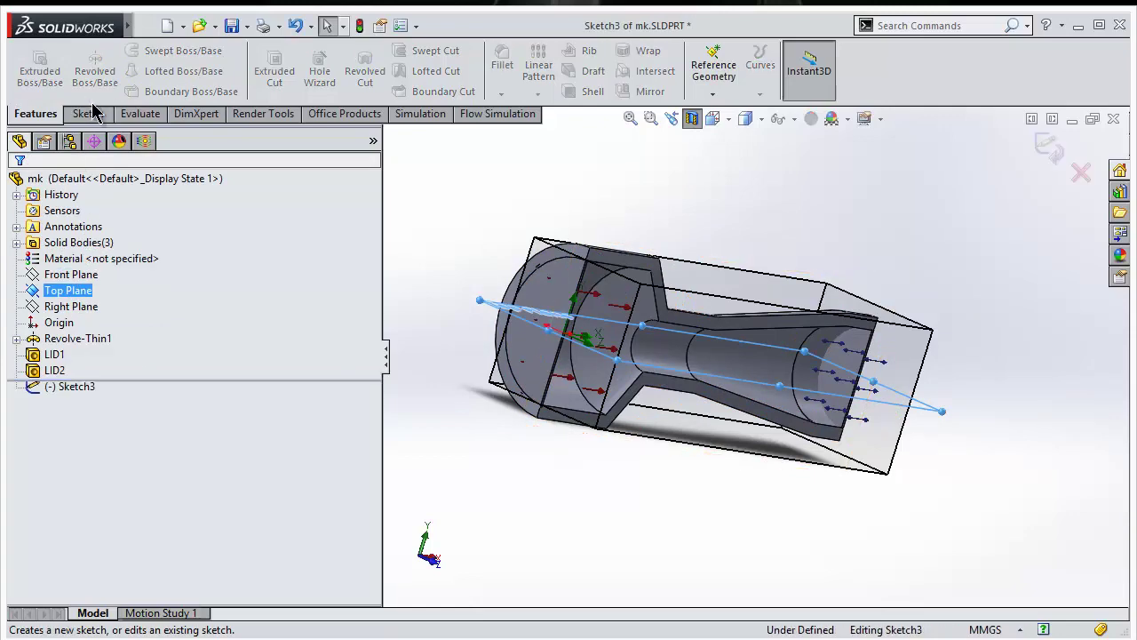
left_click(122, 56)
middle_click_drag(582, 338, 520, 400)
left_click(527, 385)
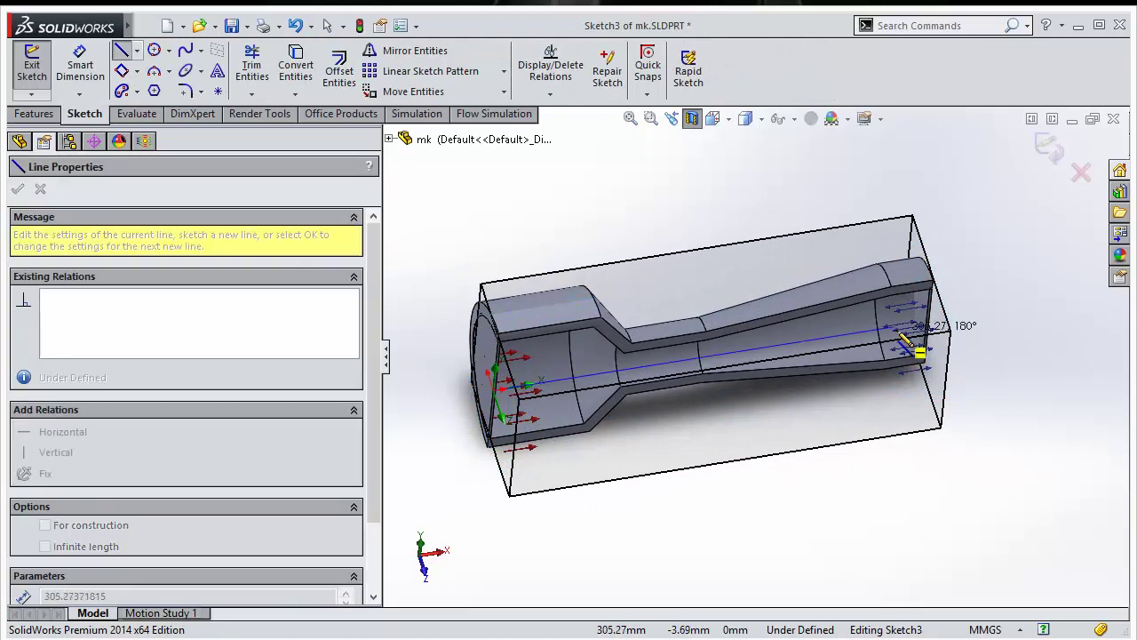
left_click(929, 322)
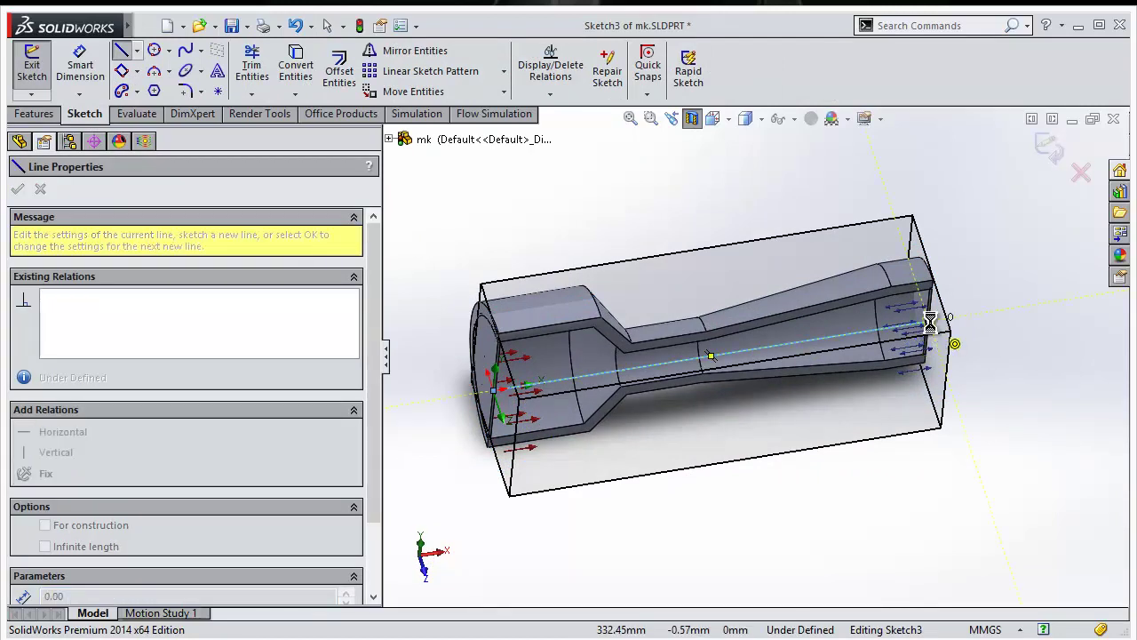
key("Escape")
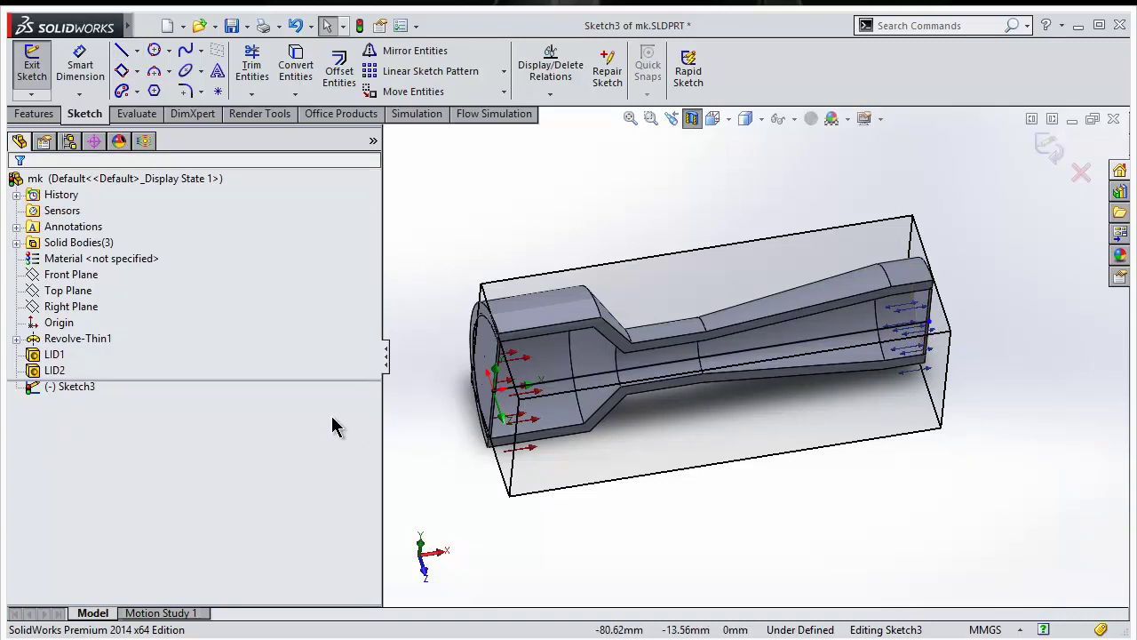
- Return to the flow project and raise the model transparency so that the nozzle interior can be seen through its walls
left_click(144, 140)
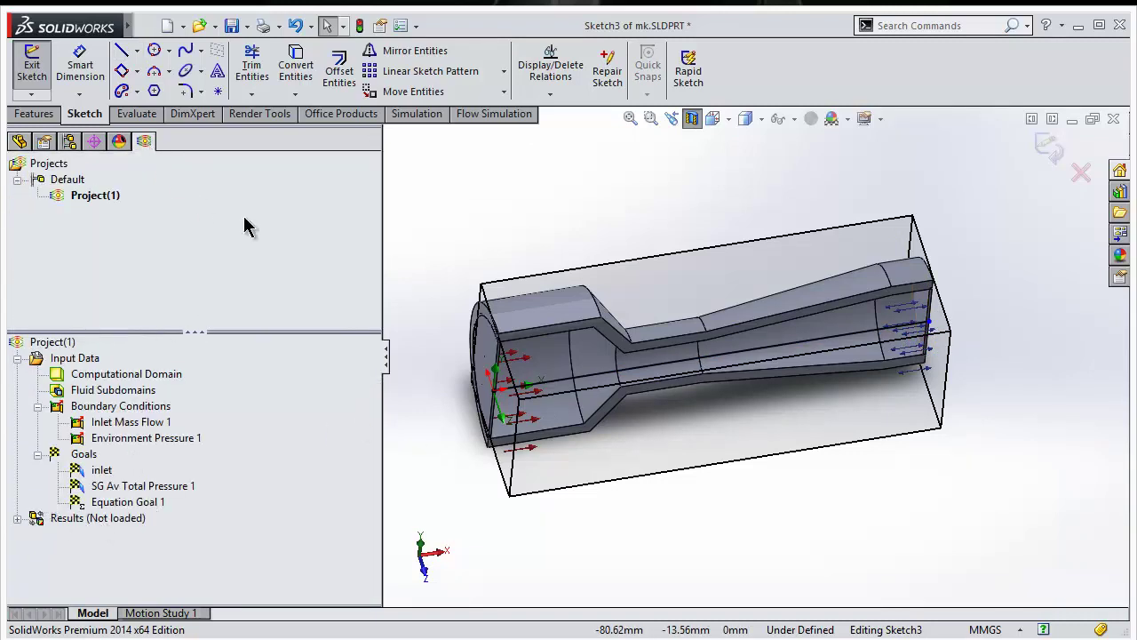
left_click(502, 114)
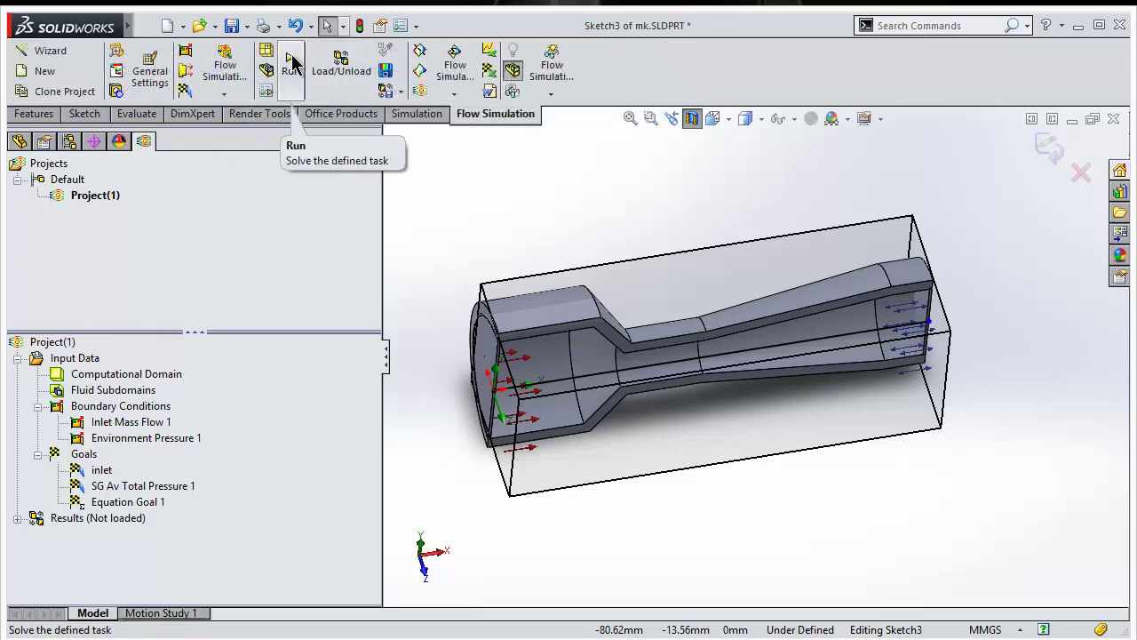
left_click(513, 92)
left_click_drag(559, 335, 601, 342)
left_click(511, 386)
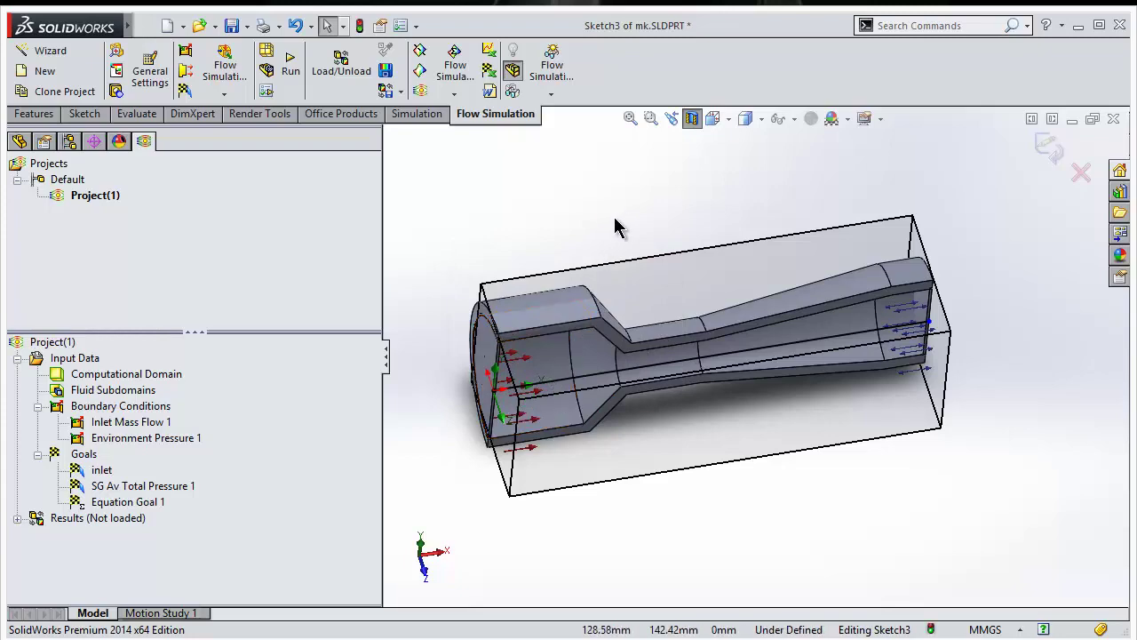
middle_click_drag(617, 225, 601, 186)
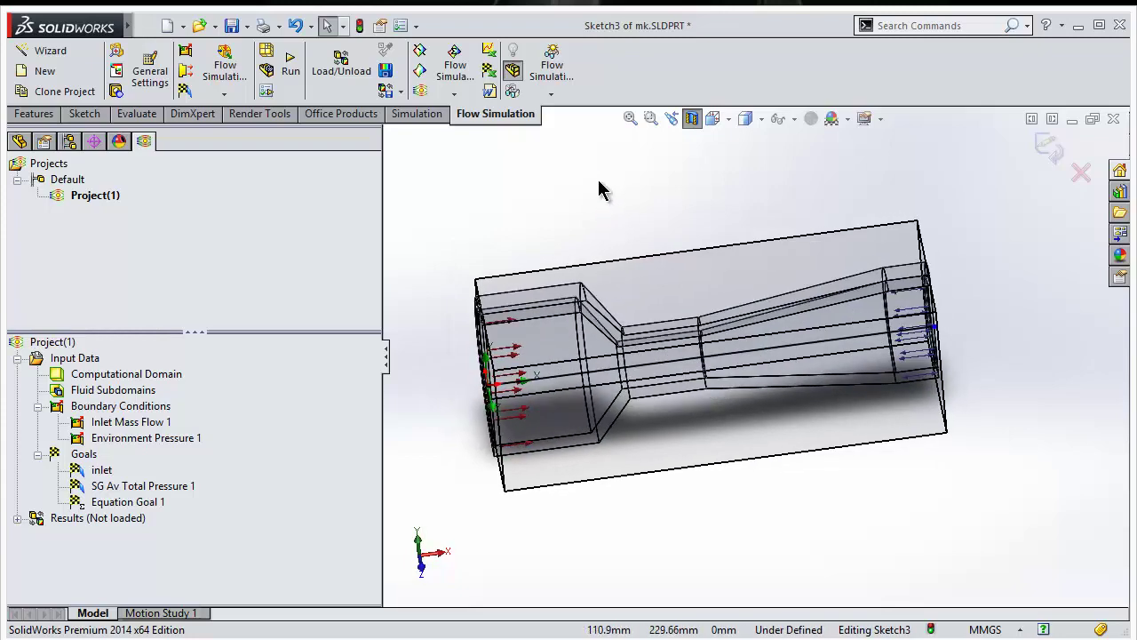
- Run a new calculation on this computer with 4 CPUs and loading of results enabled, and close the solver window once it completes
left_click(291, 60)
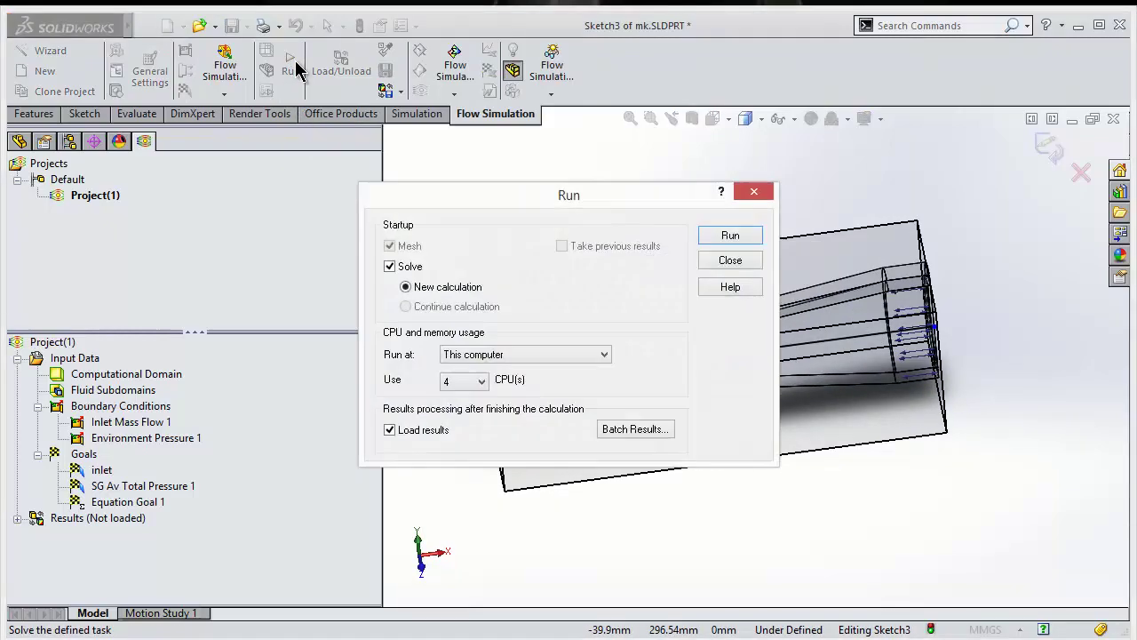
left_click(731, 236)
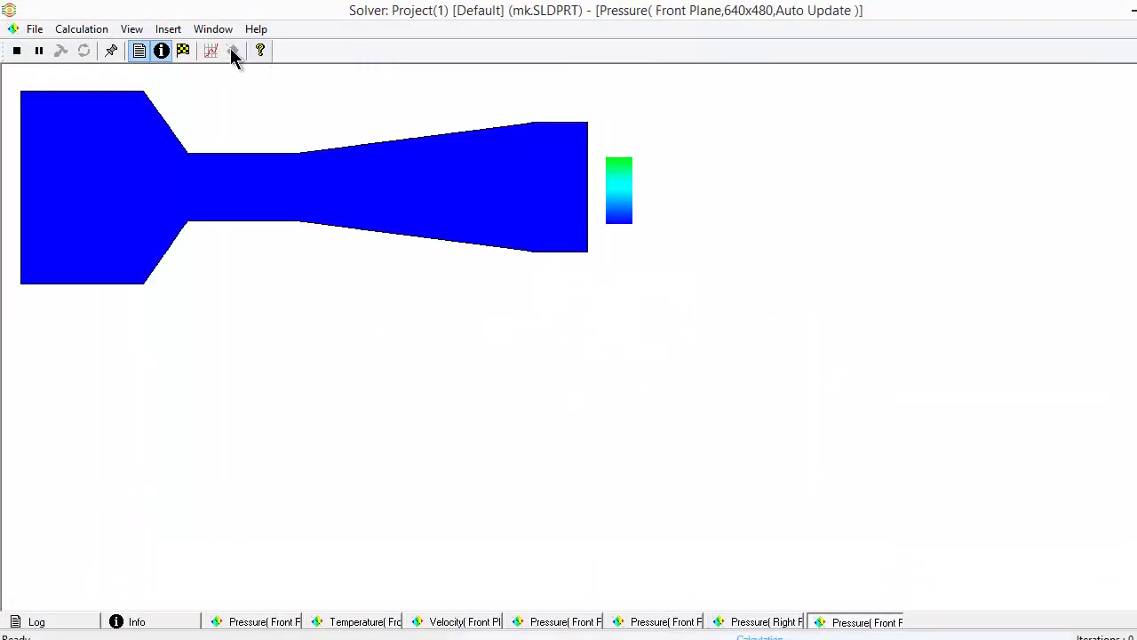
left_click(210, 51)
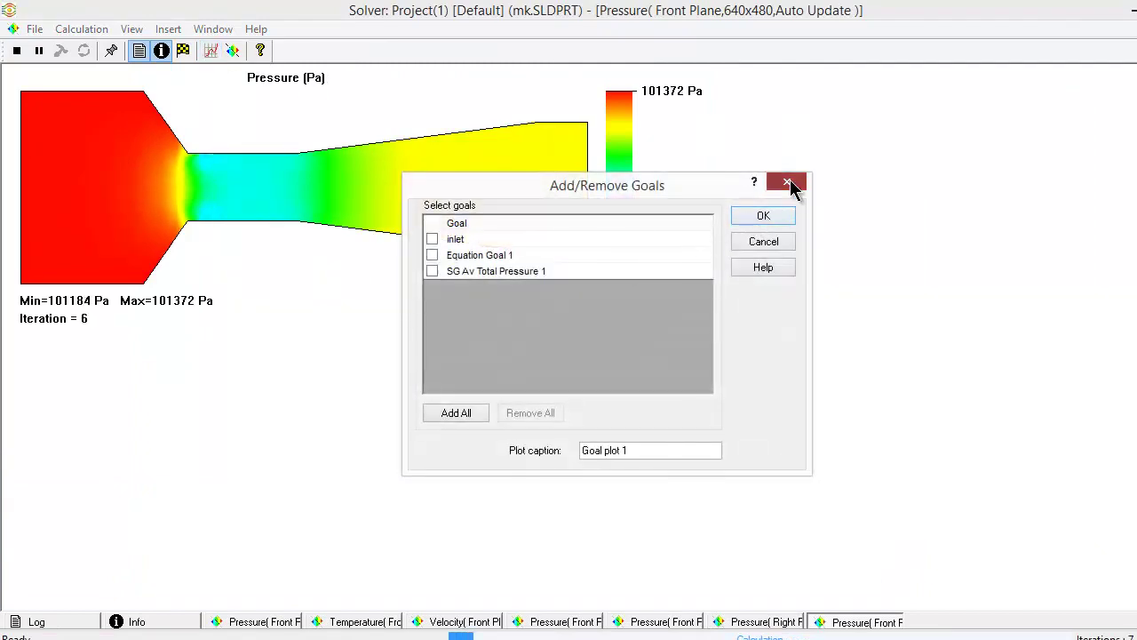
left_click(790, 182)
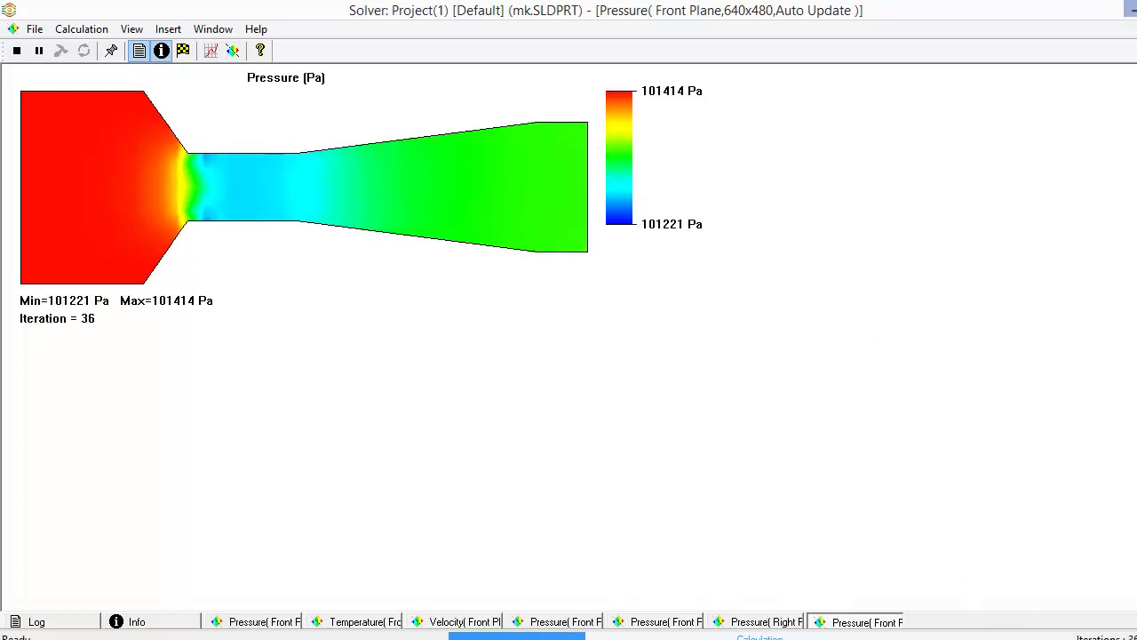
left_click(1128, 7)
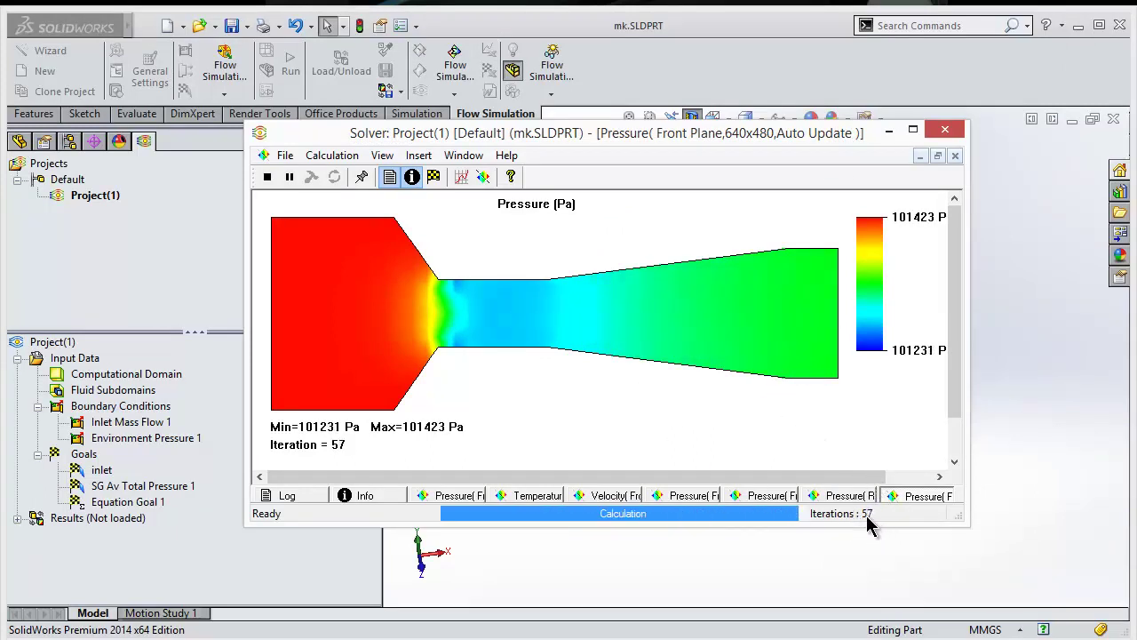
left_click(945, 131)
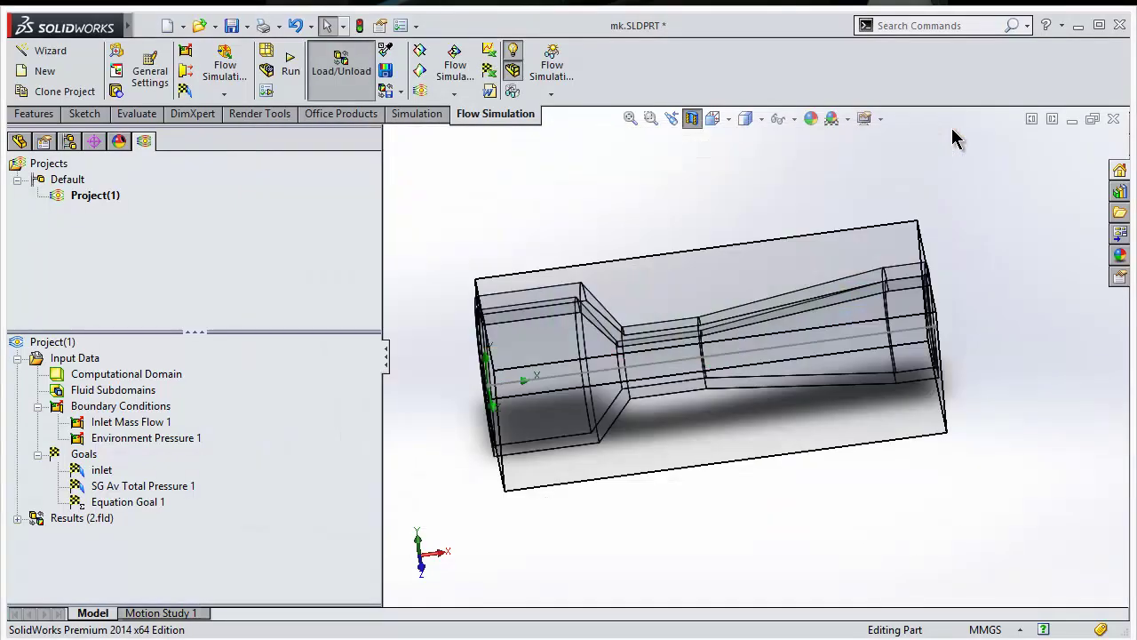
- Set up an XY plot along the axial line in Sketch3 against Length, with all parameters included
left_click(17, 518)
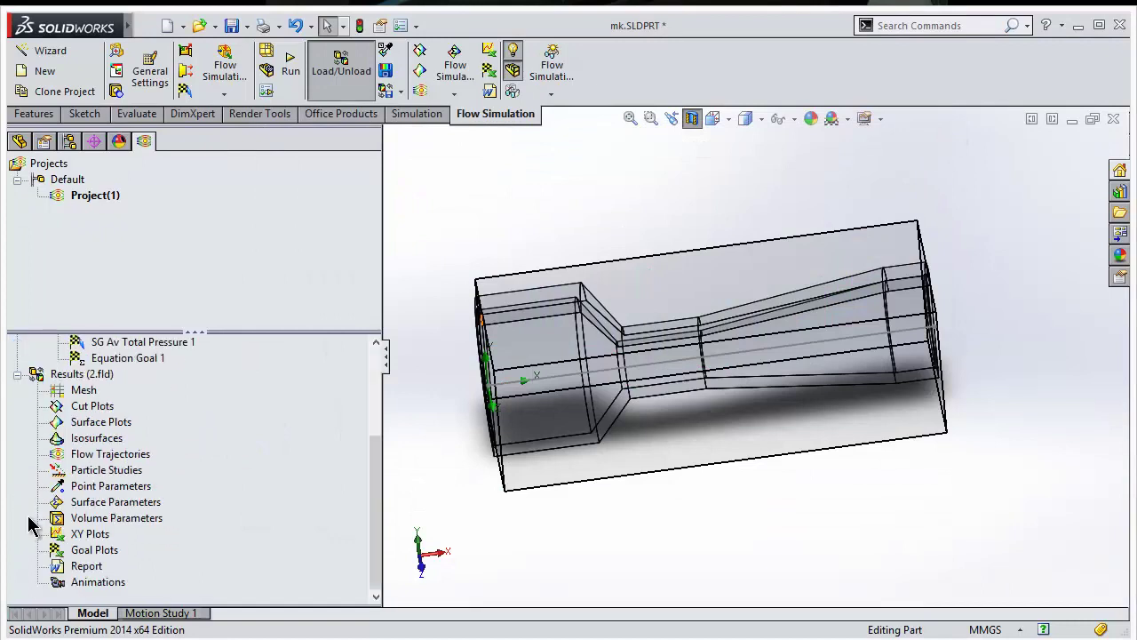
right_click(89, 538)
left_click(132, 548)
left_click(551, 384)
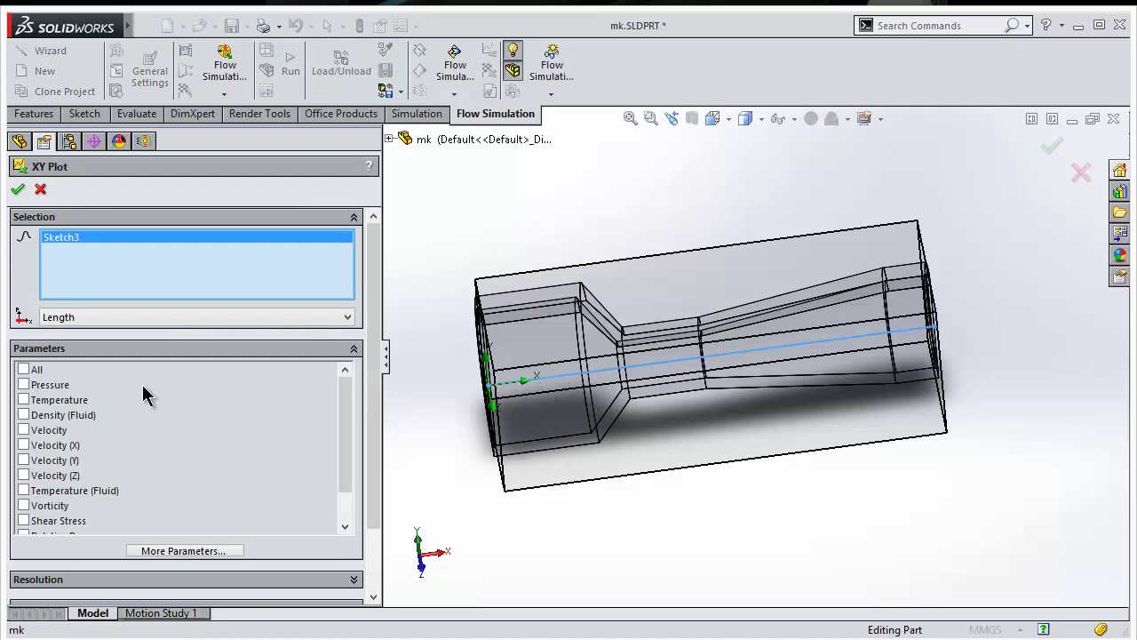
left_click(35, 370)
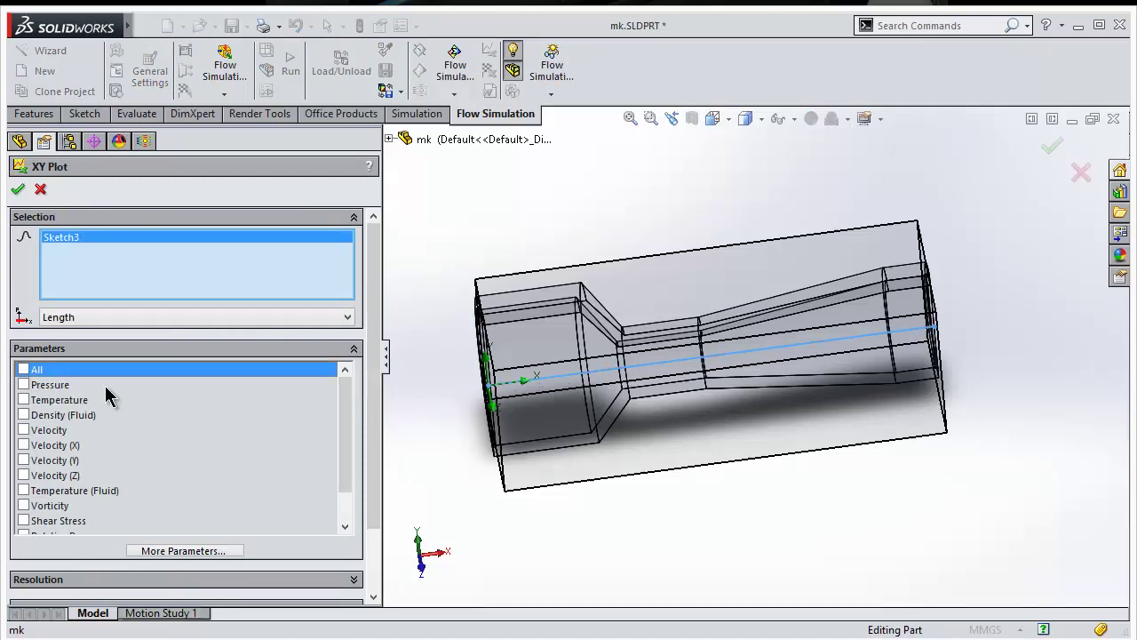
left_click(24, 369)
left_click_drag(376, 352, 376, 457)
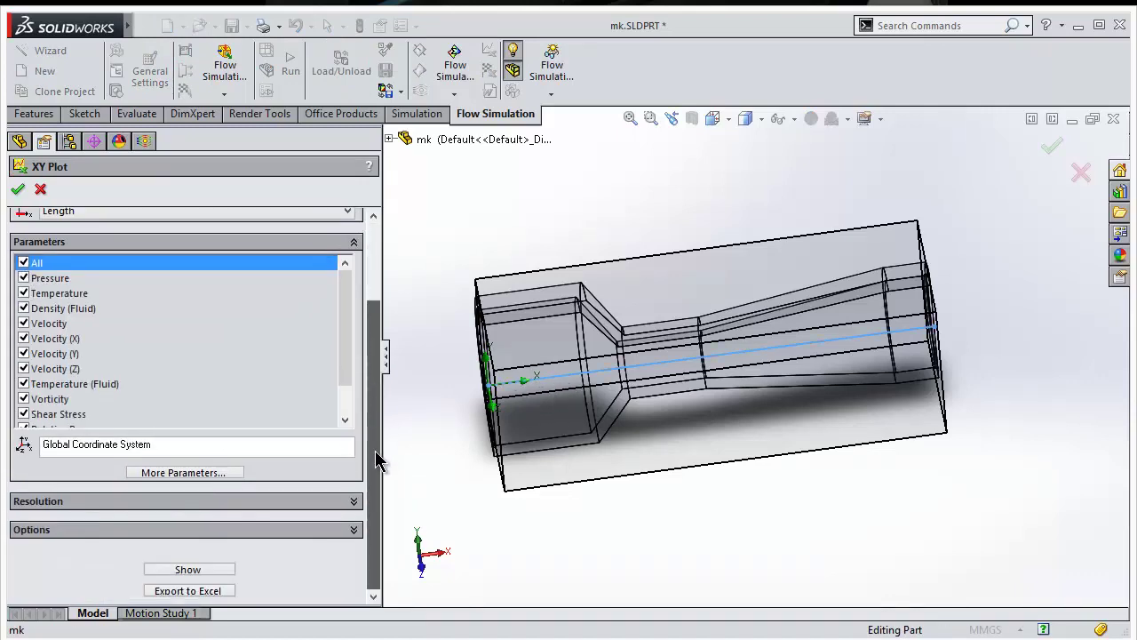
- Show the XY plots in an enlarged plot area to view the curves along the axis, and close the plot area
left_click(188, 569)
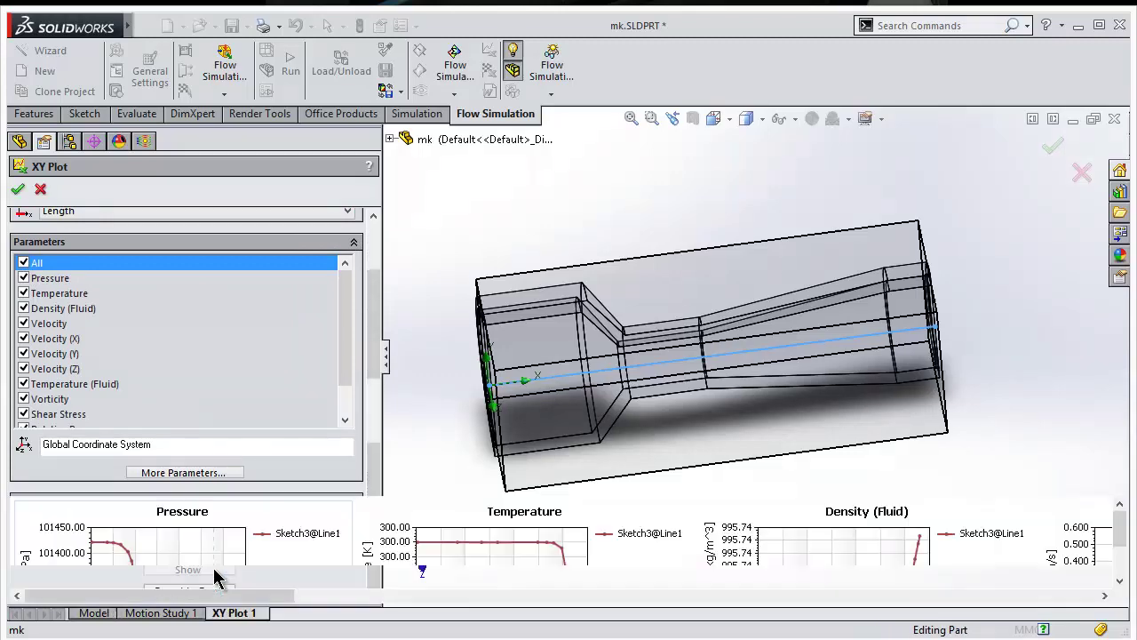
left_click_drag(469, 462, 461, 307)
left_click_drag(210, 600, 53, 620)
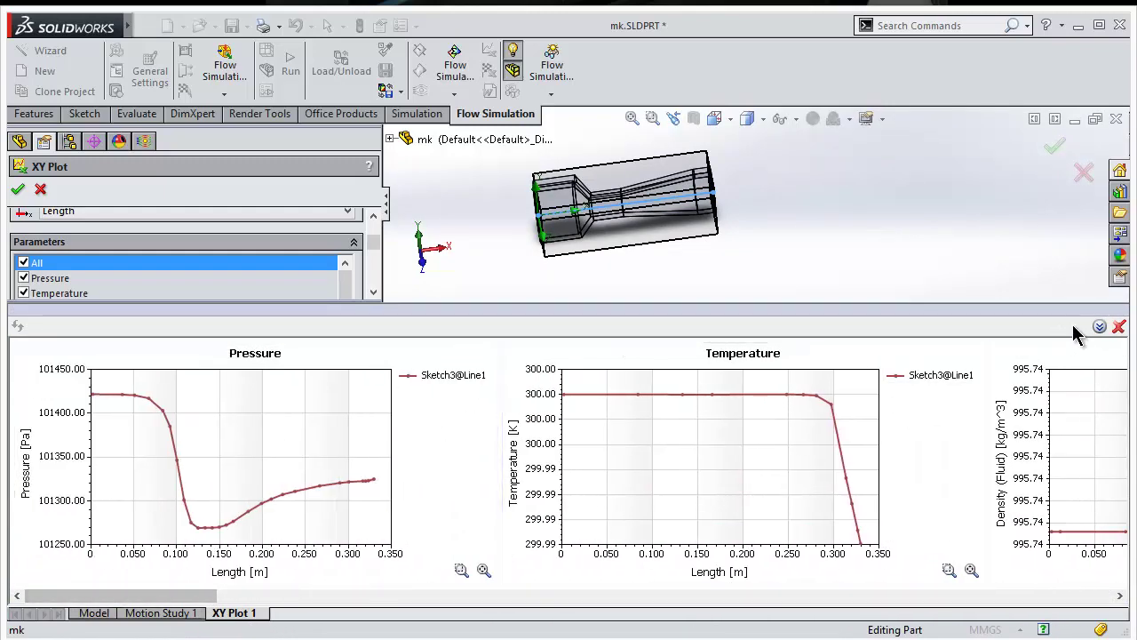
left_click(1119, 328)
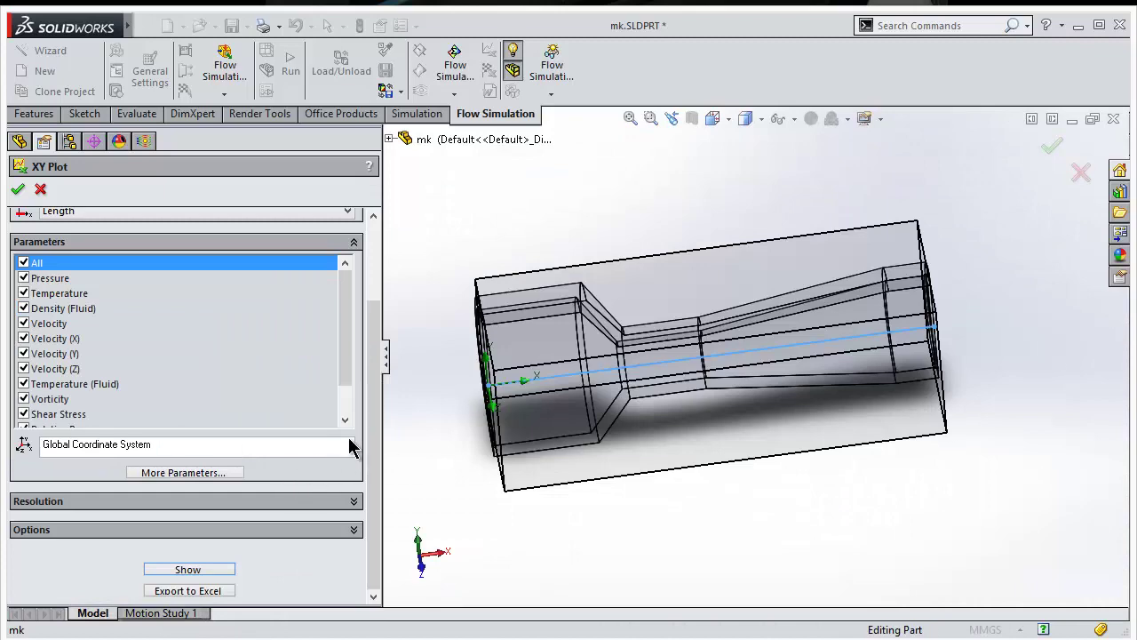
- Export the XY plot to Excel and go through the workbook's chart sheets up to the Plot Data sheet
left_click(190, 591)
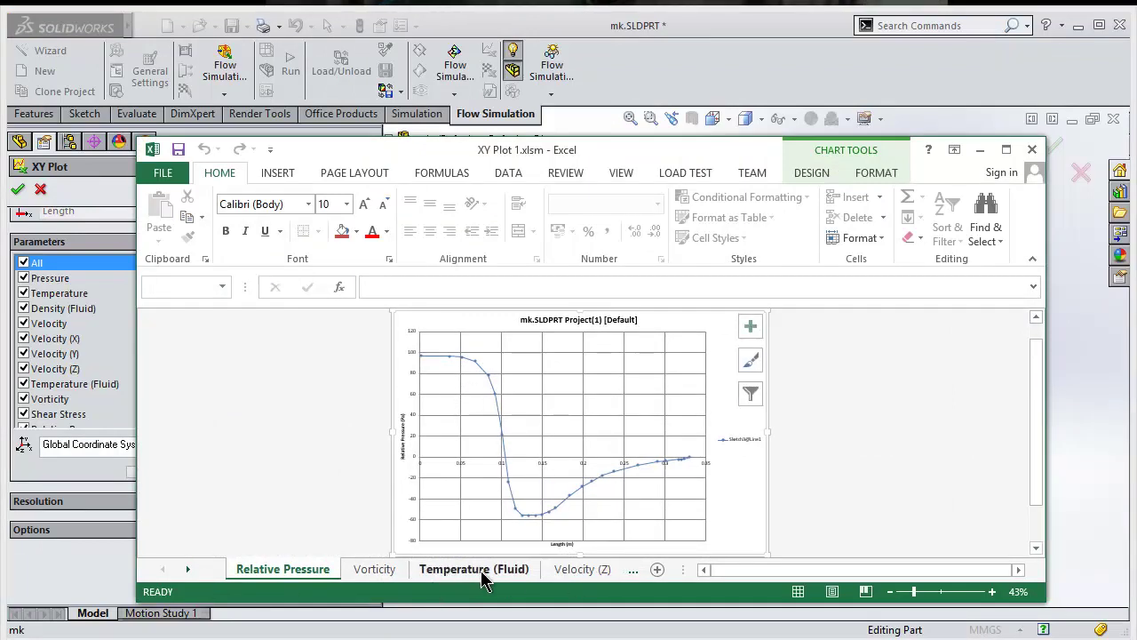
left_click(438, 571)
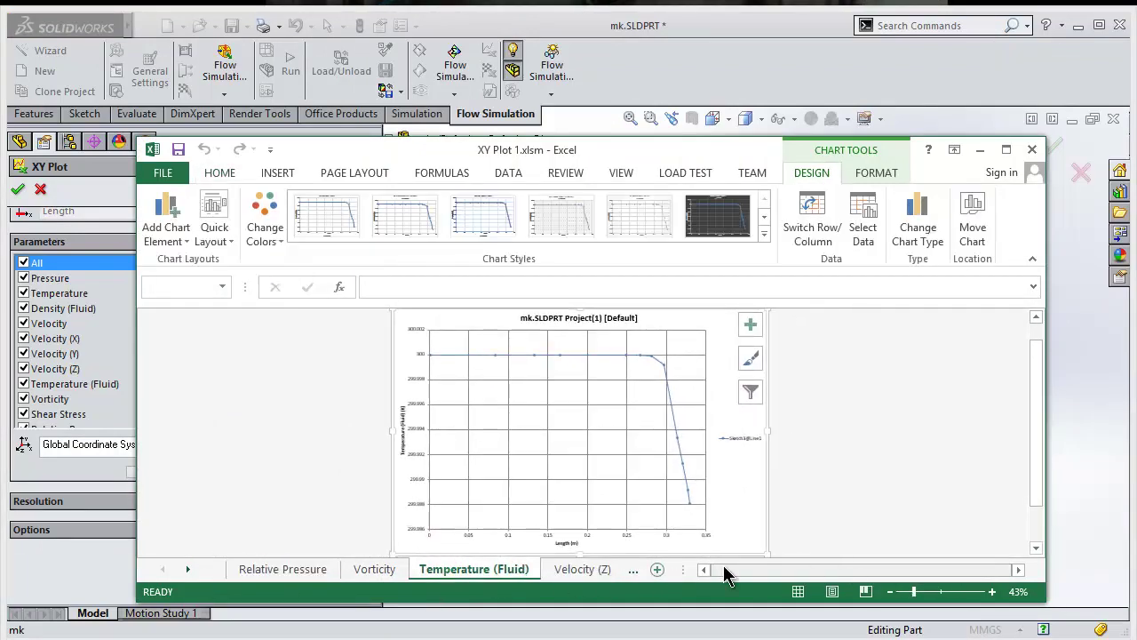
left_click(604, 571)
left_click(615, 570)
left_click(617, 570)
left_click(618, 571)
left_click(620, 570)
left_click(620, 571)
left_click(616, 571)
- Examine the pressure, temperature, density and velocity columns along the line in the Plot Data sheet and close the workbook
scroll(558, 406, "down", 10)
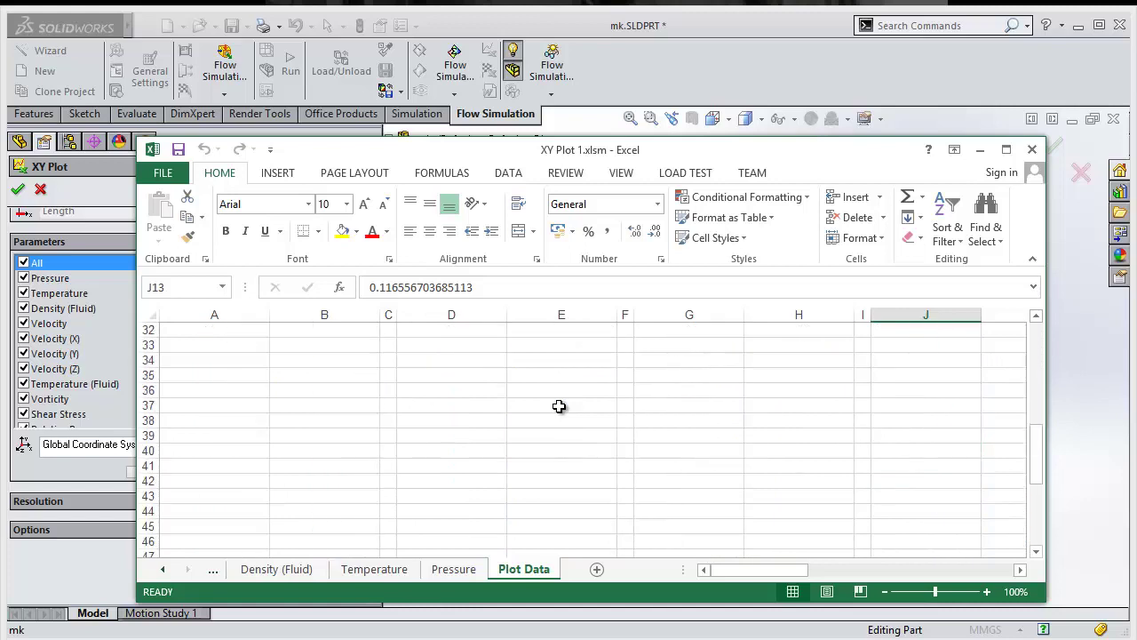
scroll(558, 406, "up", 9)
scroll(558, 405, "up", 1)
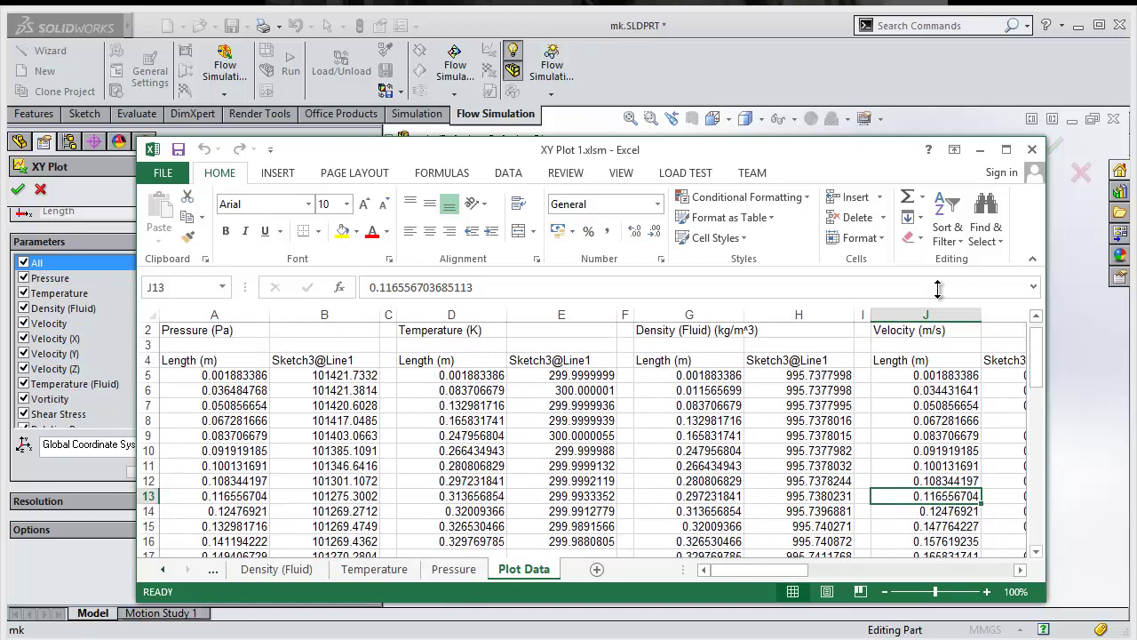
scroll(751, 387, "down", 2)
scroll(751, 387, "down", 4)
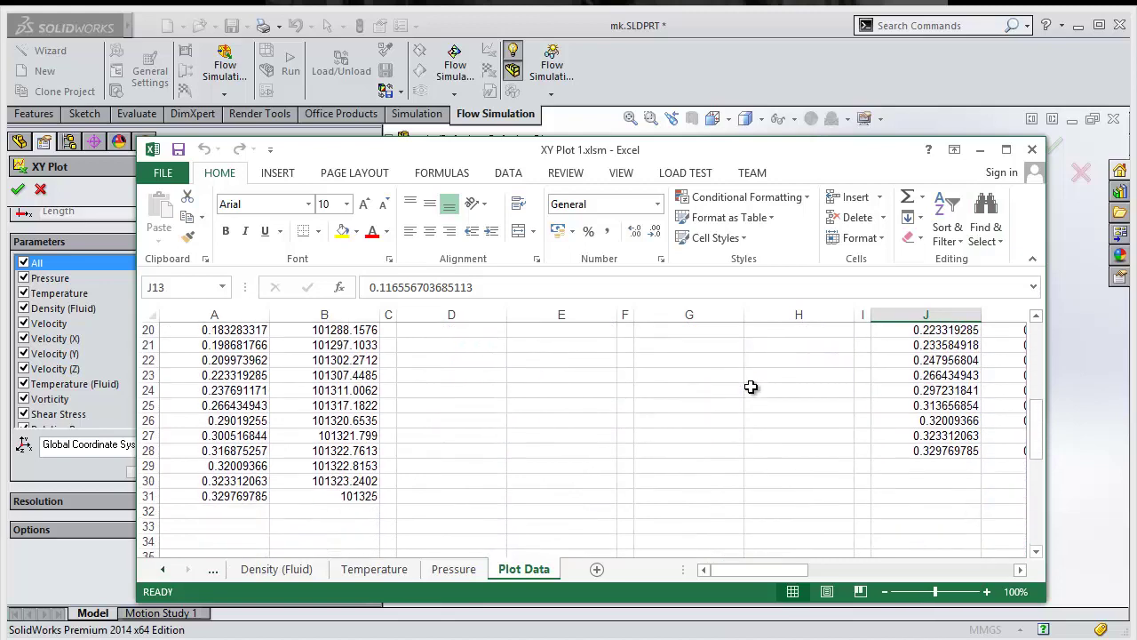
scroll(751, 388, "up", 6)
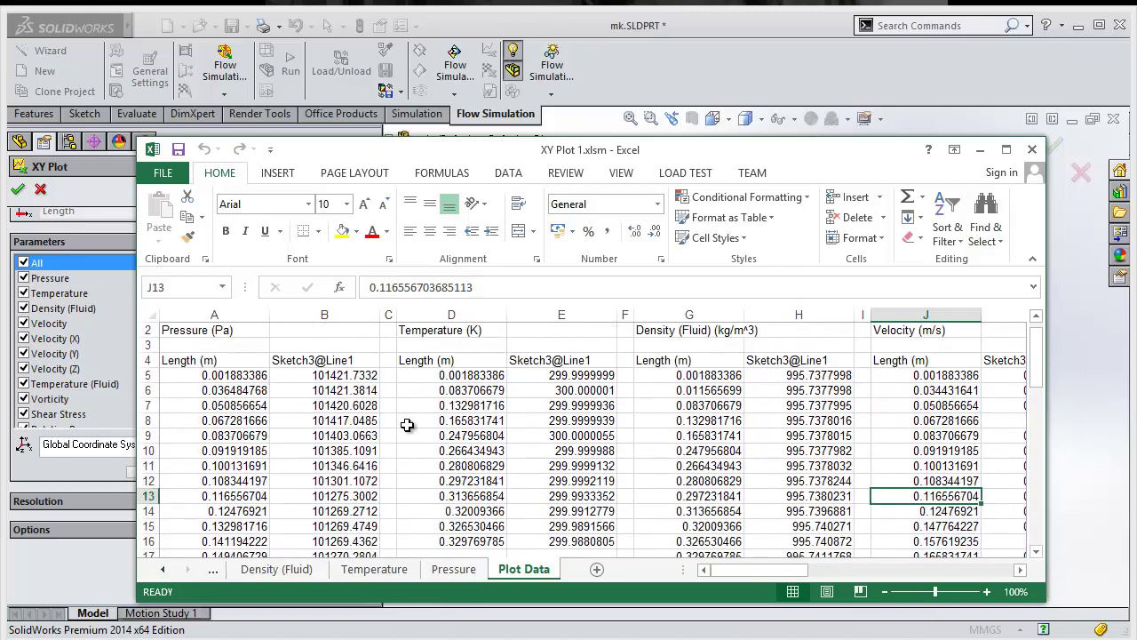
scroll(371, 415, "down", 6)
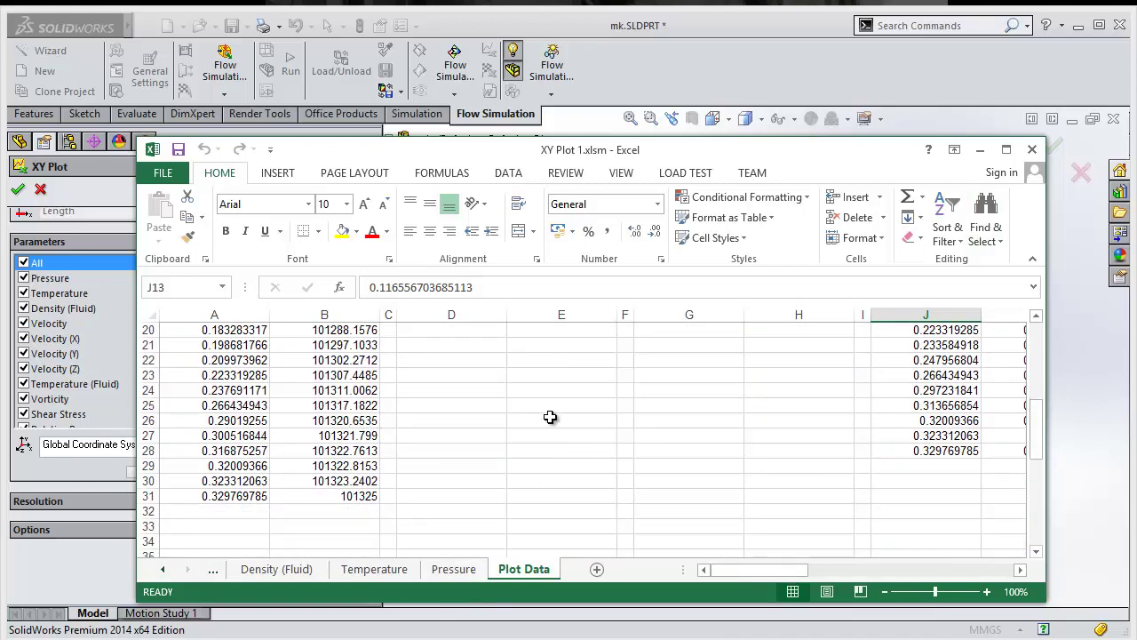
scroll(416, 408, "up", 6)
left_click(1031, 149)
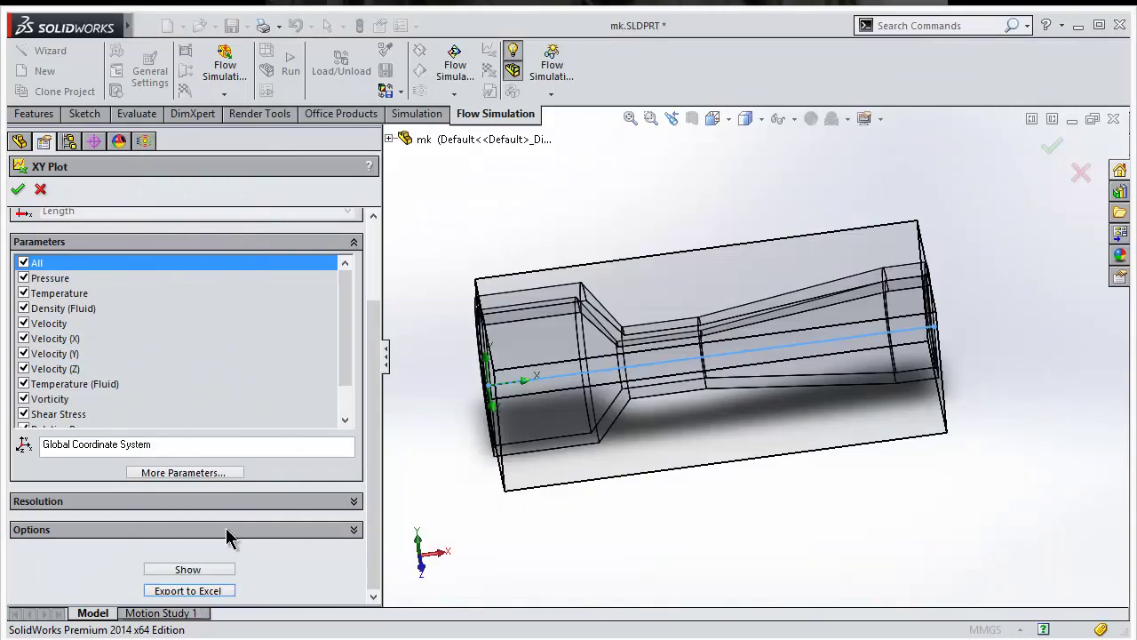
- Increase the XY plot's curve resolution and set its number of output points to 200
left_click(194, 501)
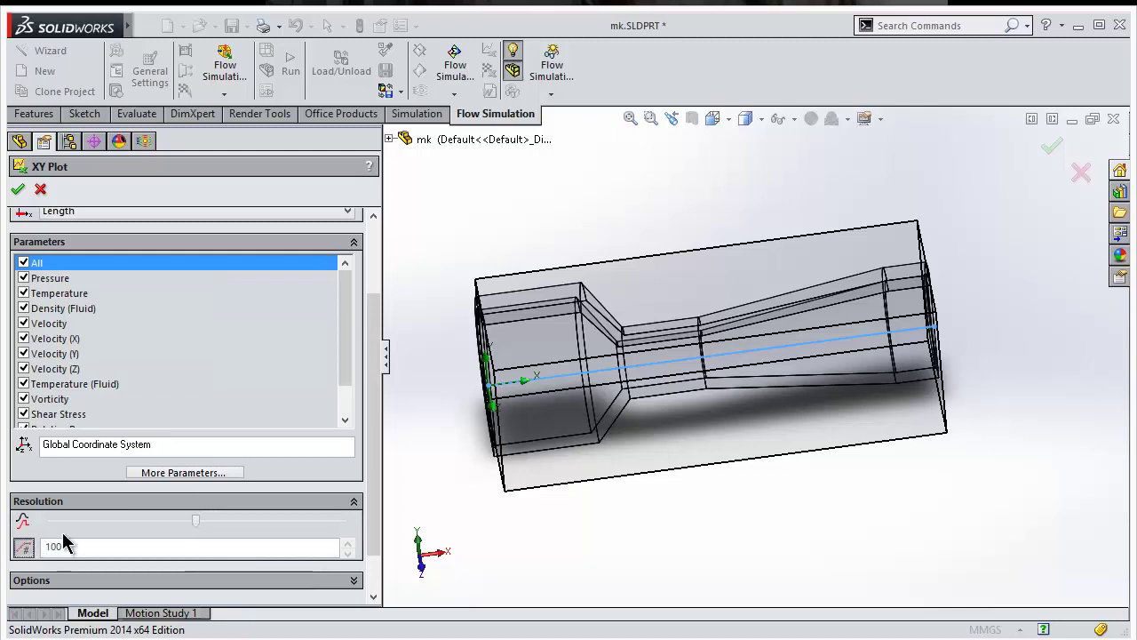
left_click(224, 524)
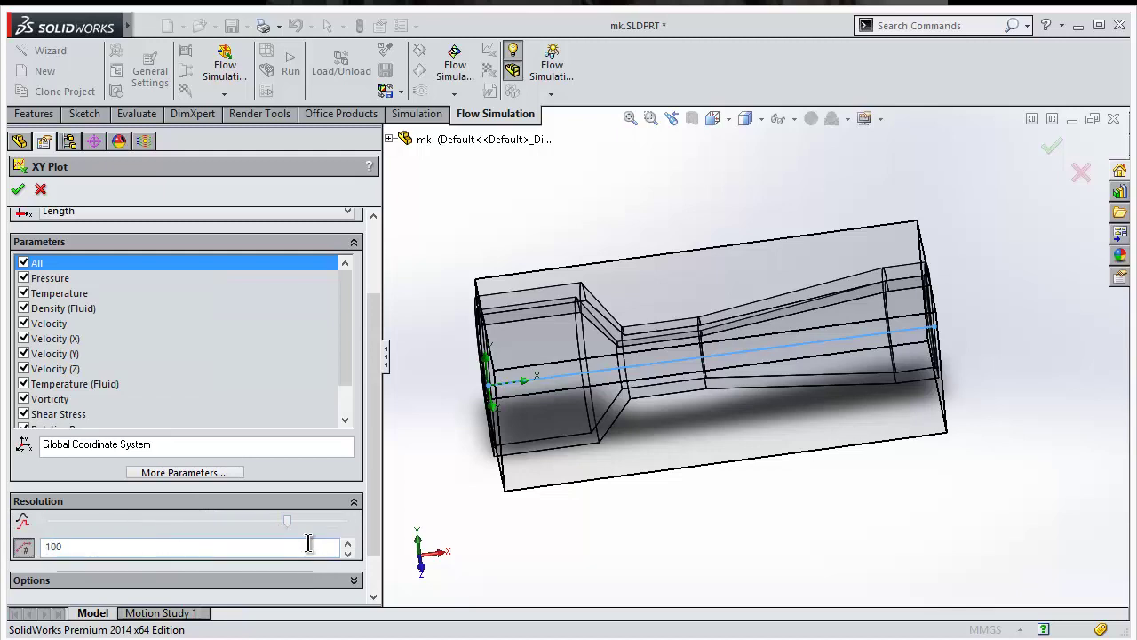
left_click(347, 544)
left_click(347, 544)
scroll(382, 521, "down", 1)
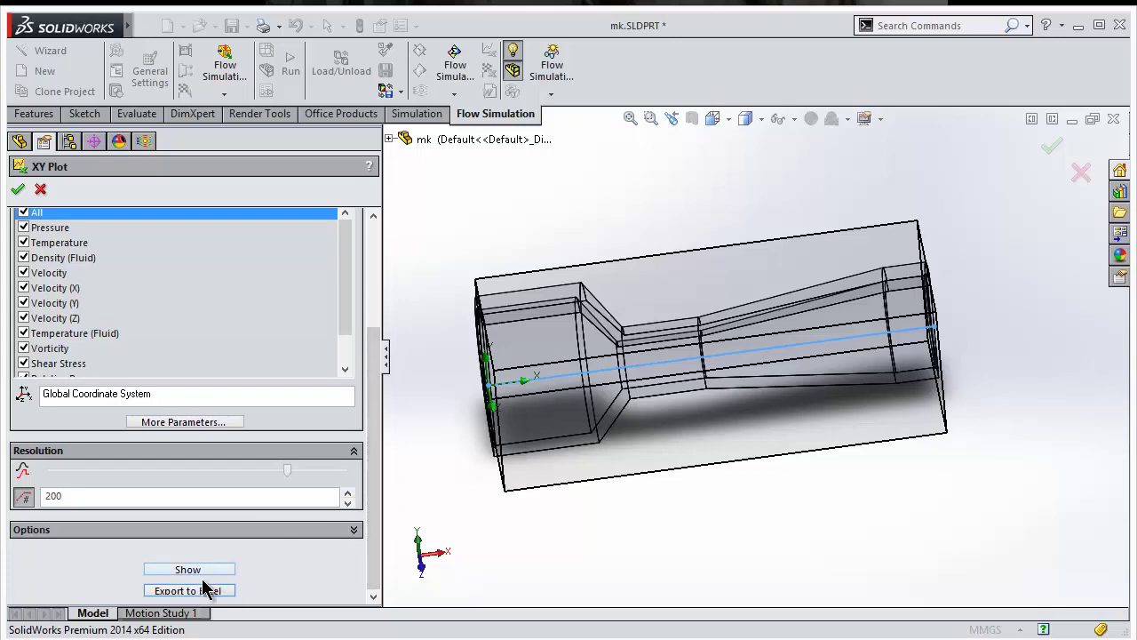
- Show and close the XY plots, export them to Excel, and open the workbook's Plot Data sheet
left_click(188, 570)
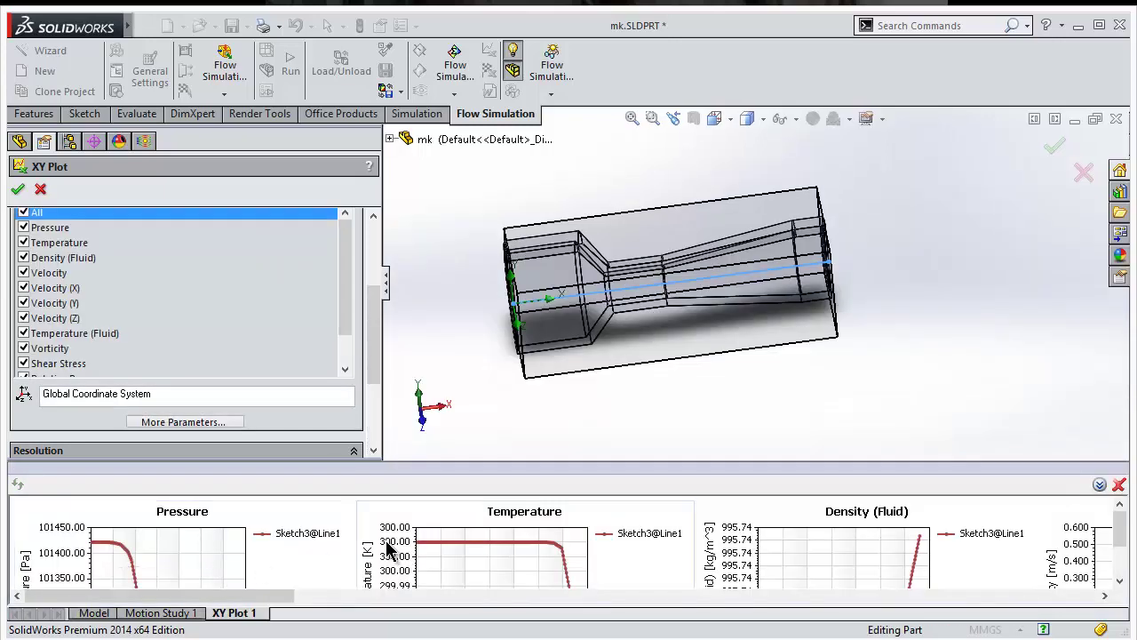
left_click(1119, 484)
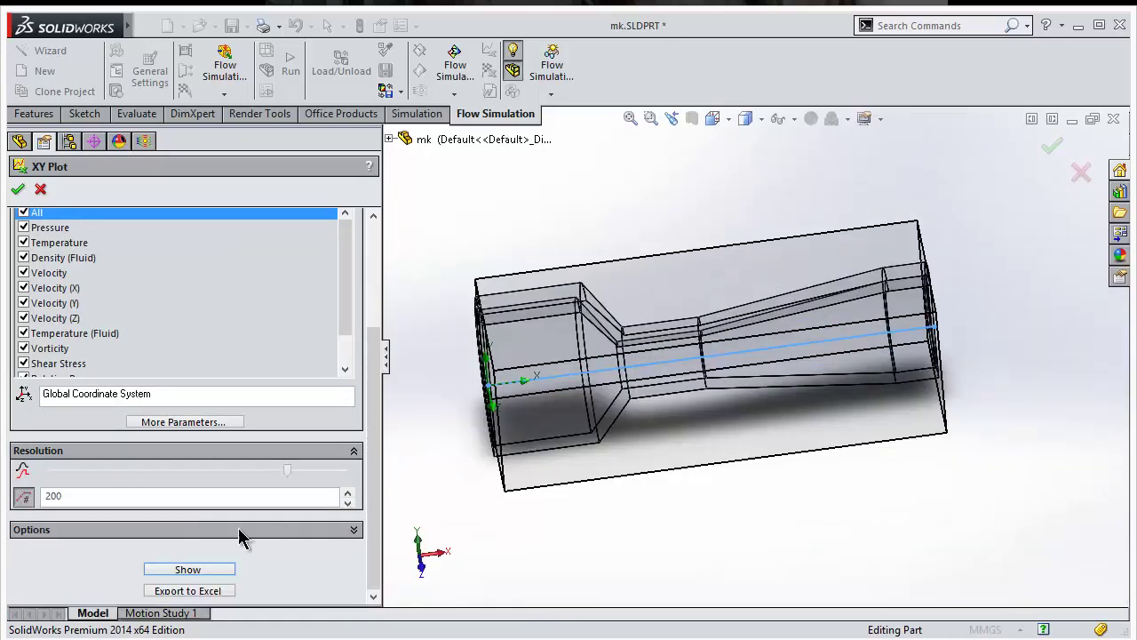
left_click(188, 591)
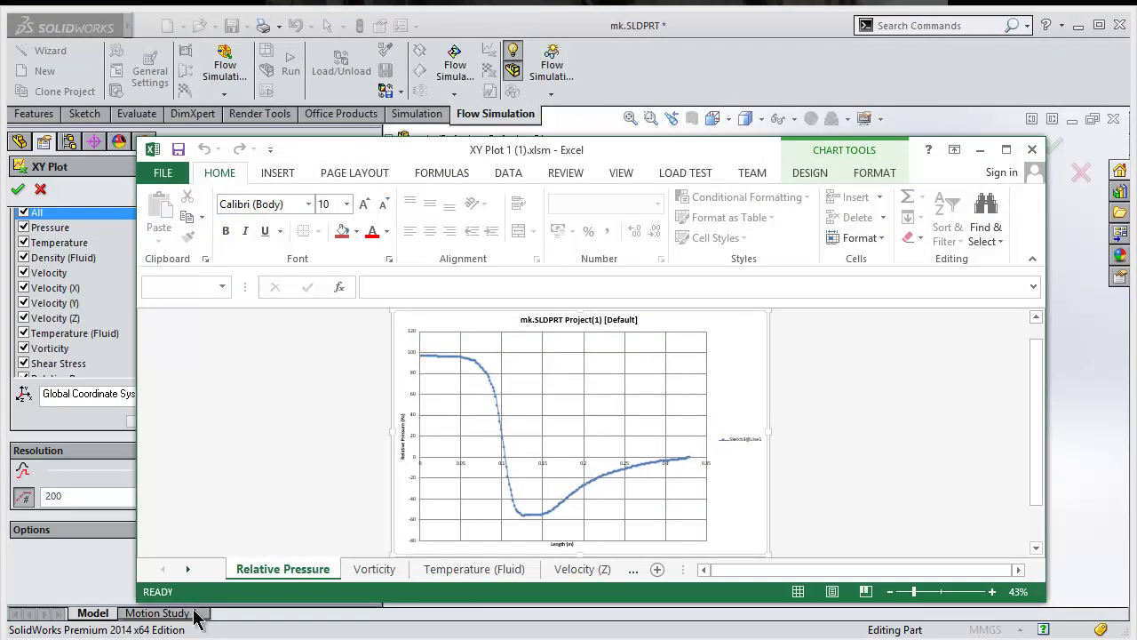
left_click(589, 569)
left_click(622, 570)
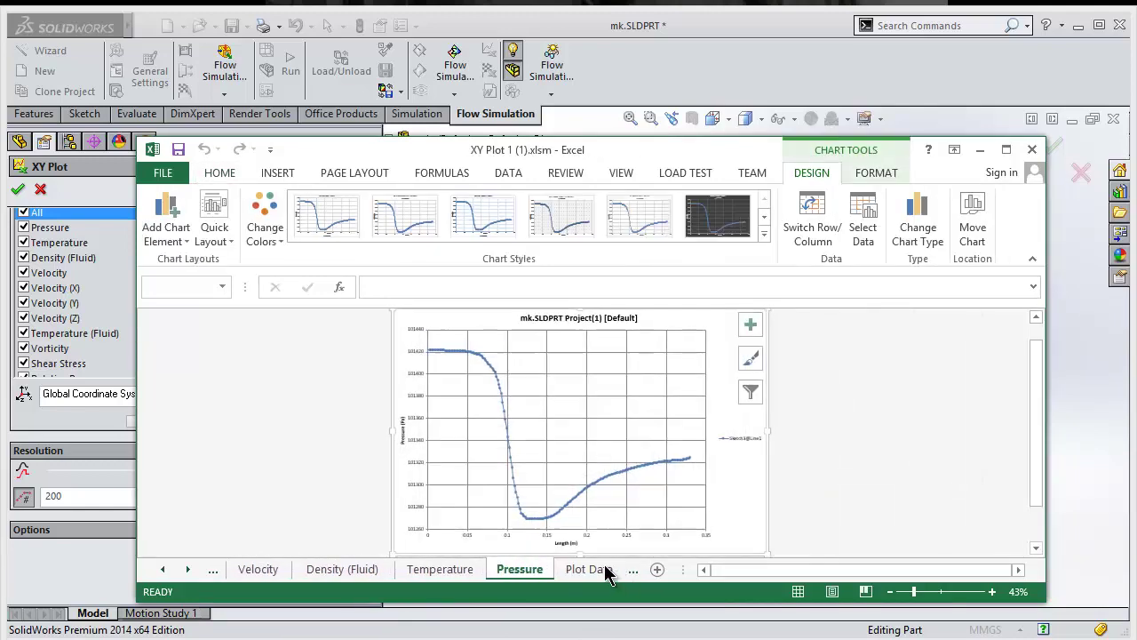
- Examine the Plot Data rows down to the last output point, and close the workbook and the XY plot definition
scroll(604, 449, "down", 9)
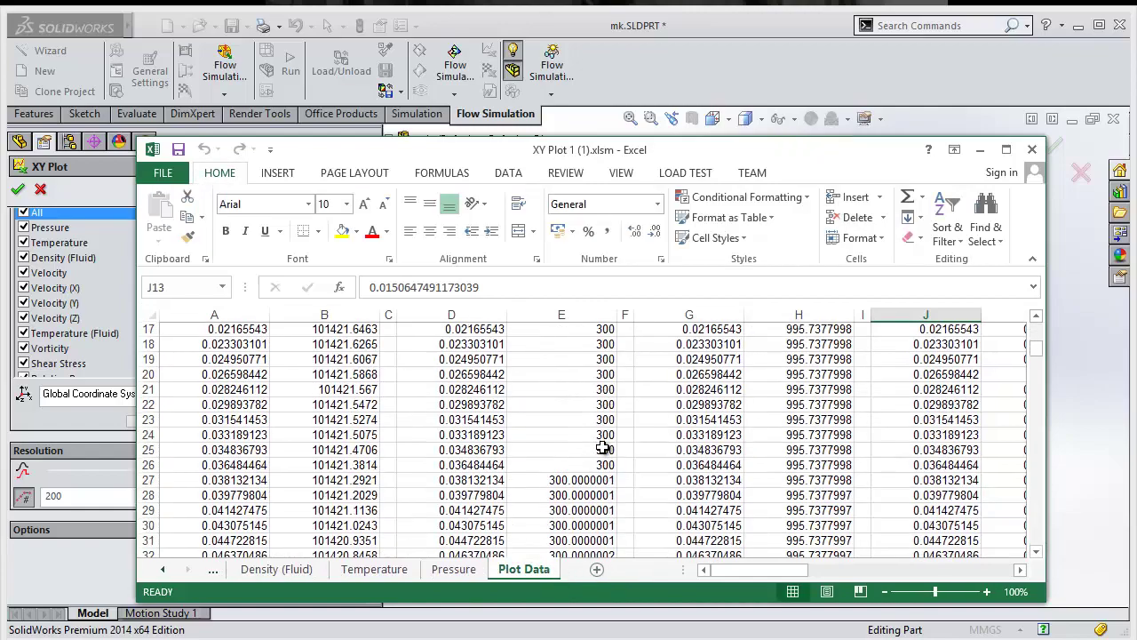
scroll(603, 449, "down", 20)
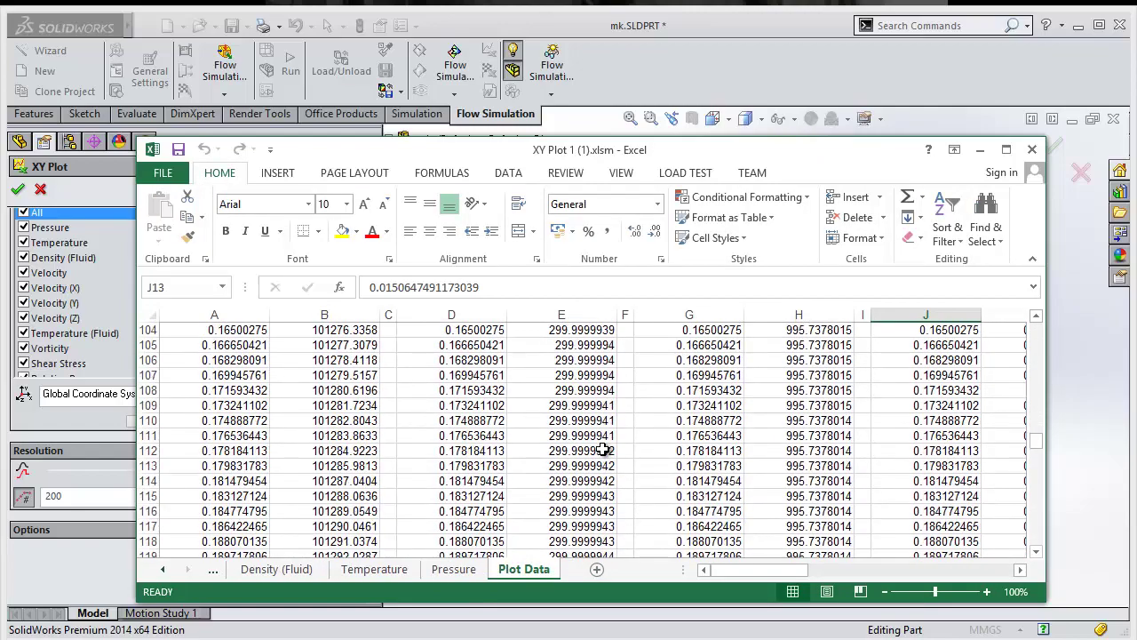
scroll(604, 451, "down", 20)
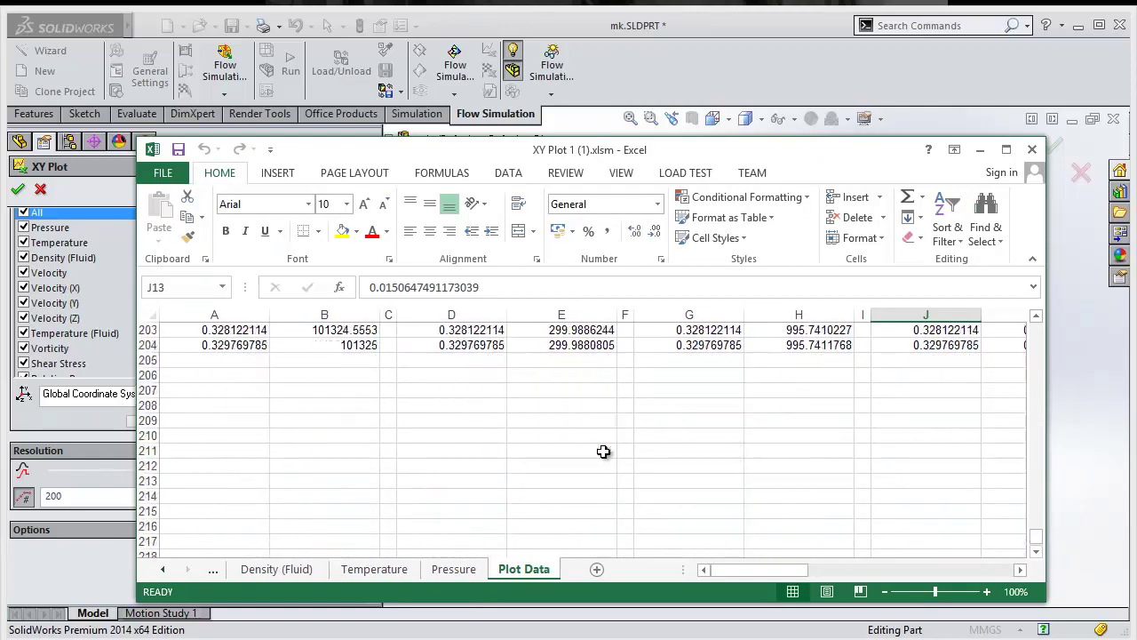
scroll(604, 452, "up", 18)
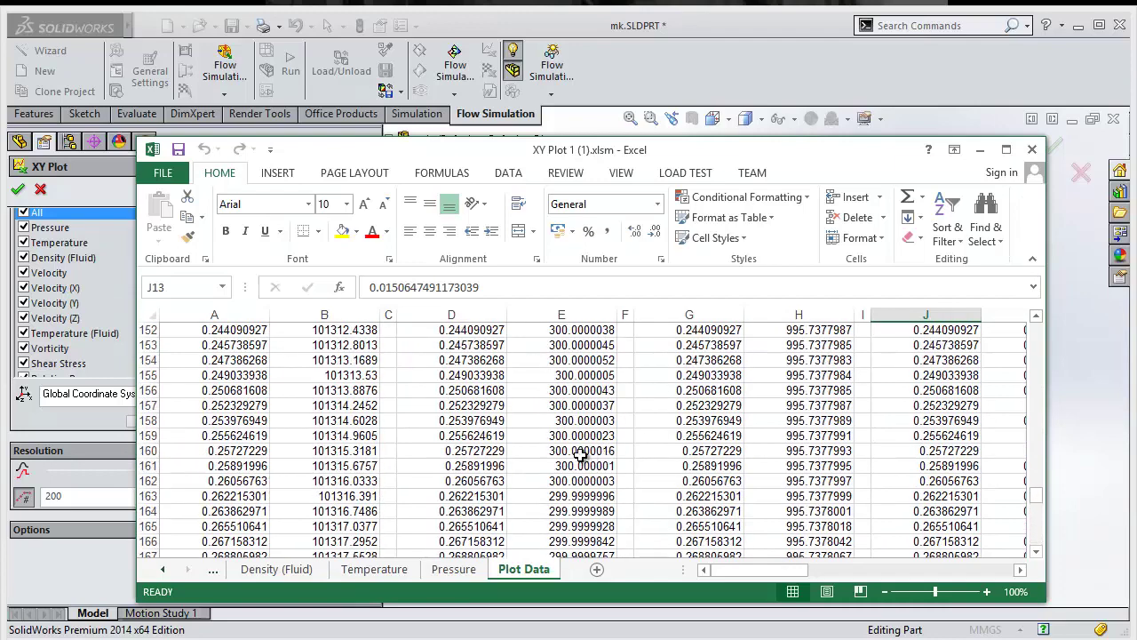
left_click(1031, 149)
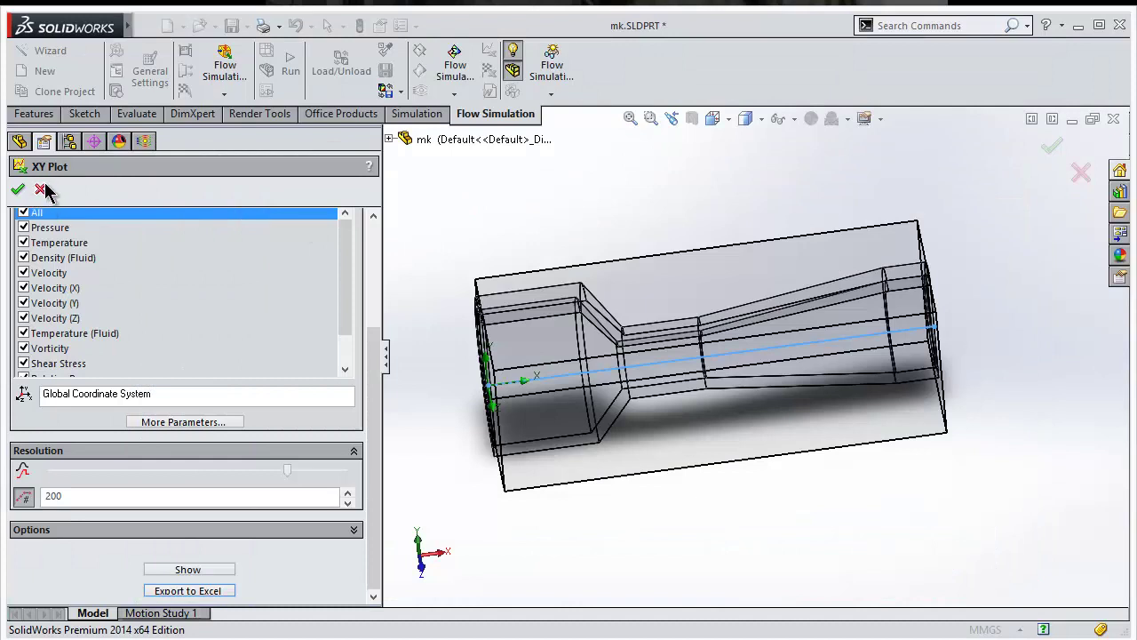
left_click(40, 189)
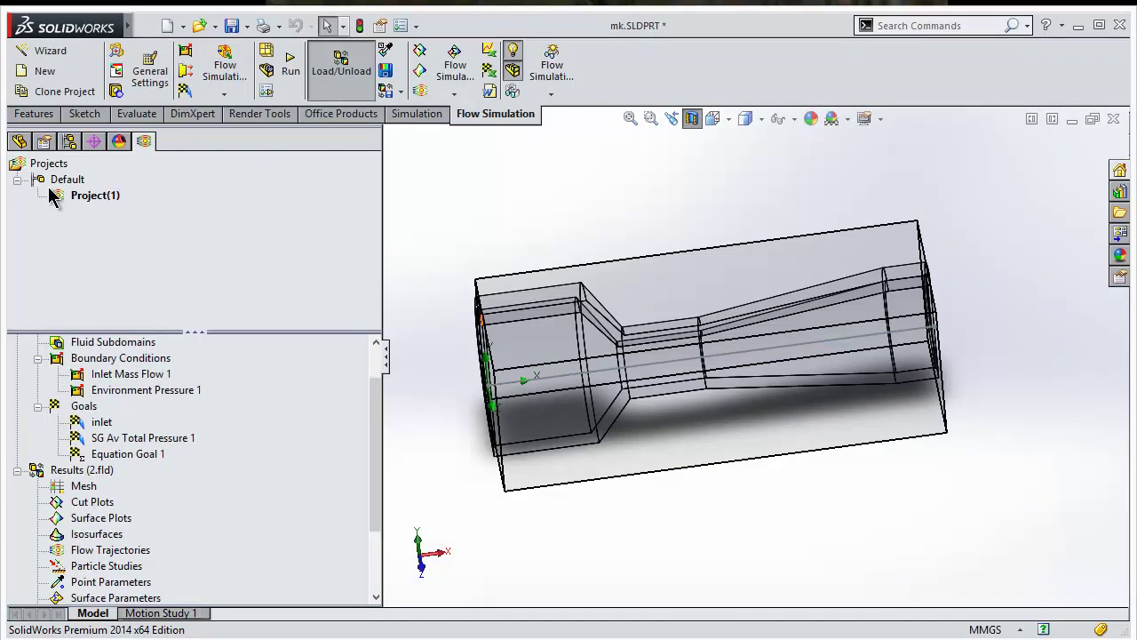
- Insert a cut plot on the Front Plane displaying isolines, vectors and streamlines in addition to contours
right_click(86, 511)
left_click(114, 518)
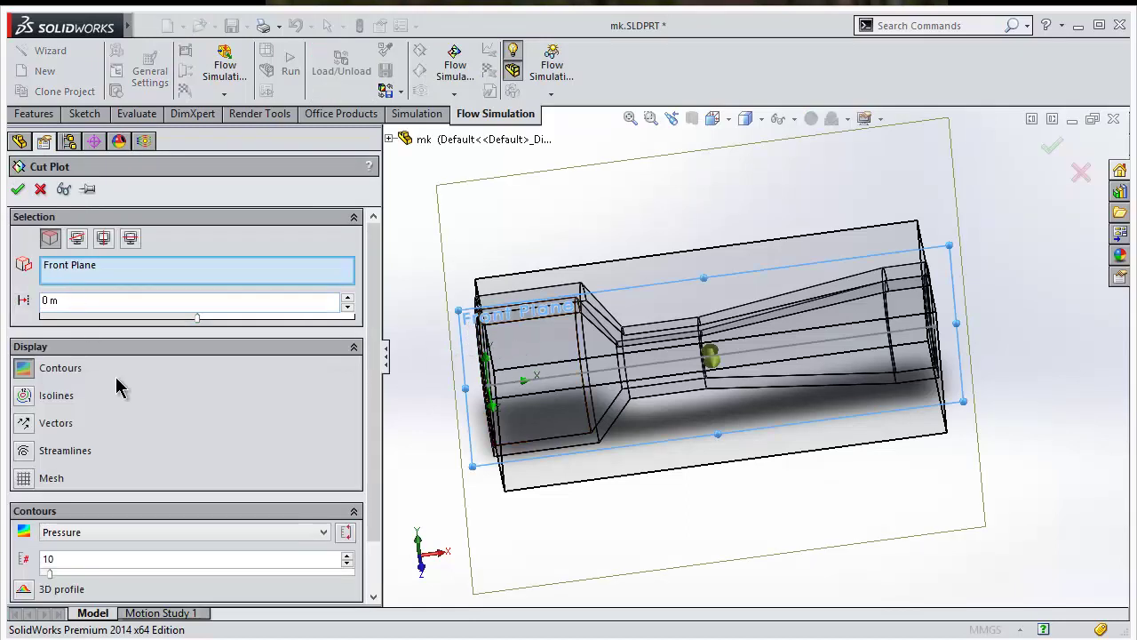
left_click(26, 399)
left_click(27, 427)
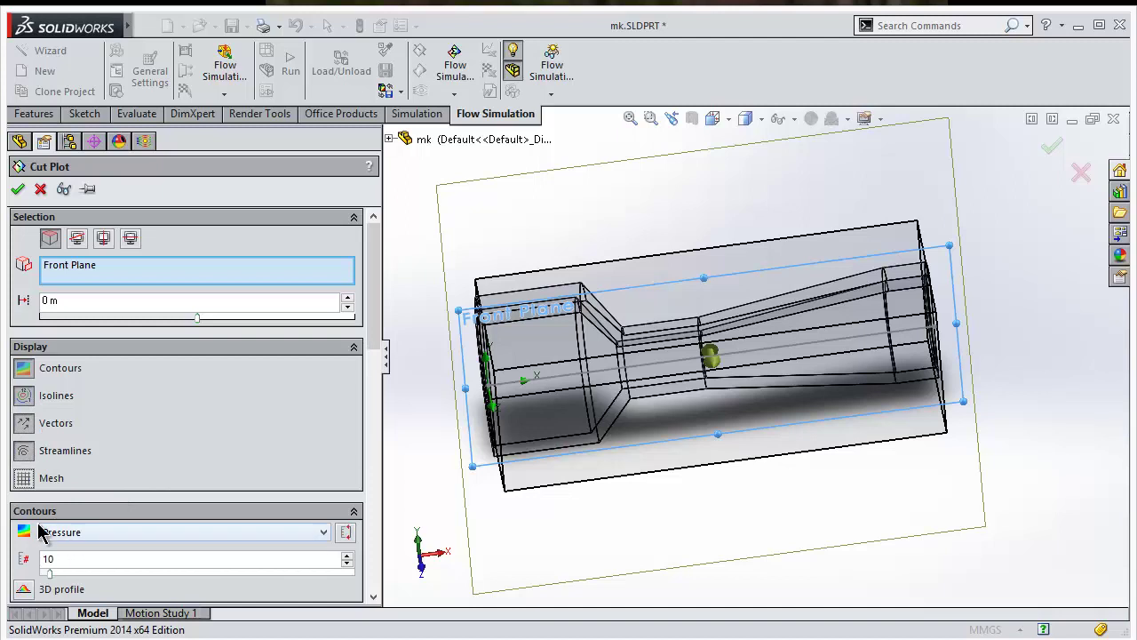
- Set the cut plot's pressure contours to 113 levels and its isolines to 67 levels, and create the plot
left_click(174, 573)
left_click_drag(377, 327, 376, 421)
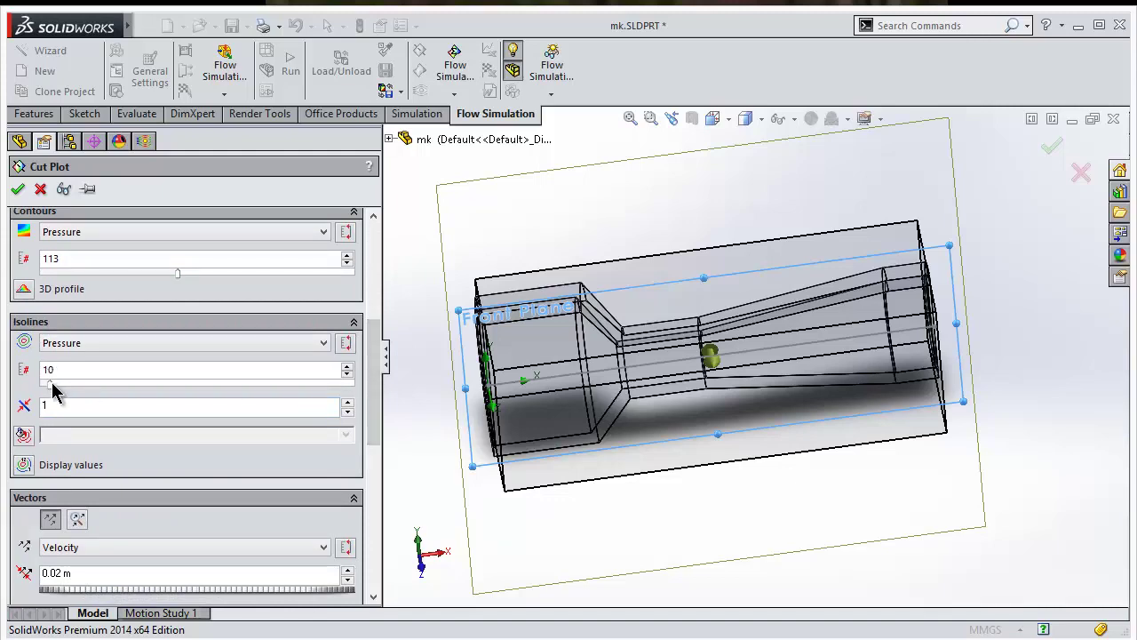
left_click_drag(51, 386, 127, 391)
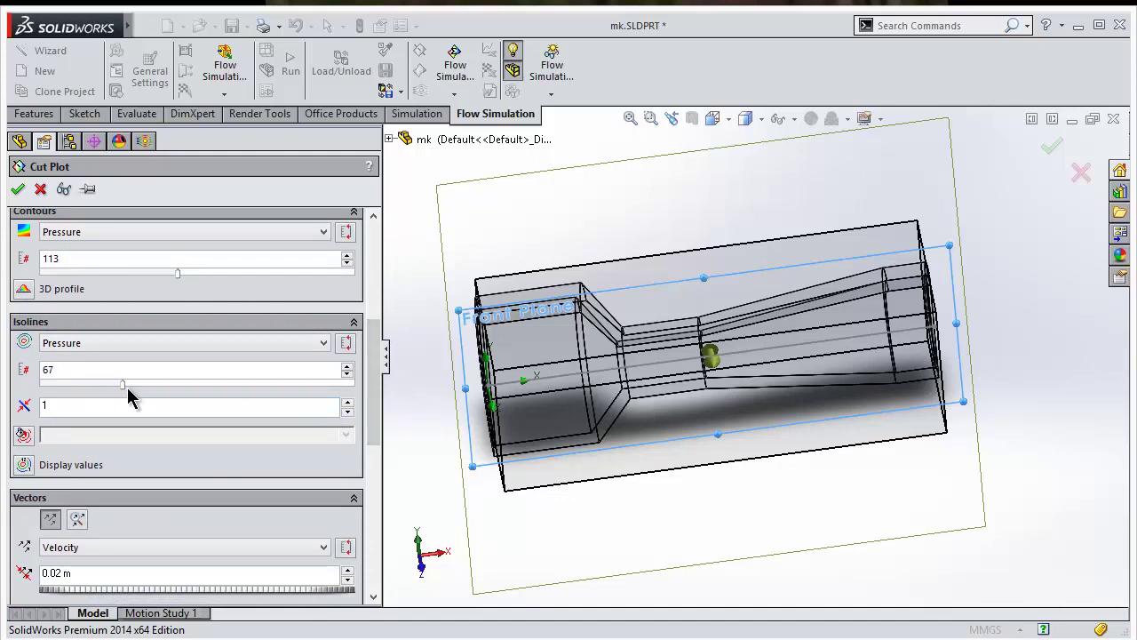
left_click(17, 189)
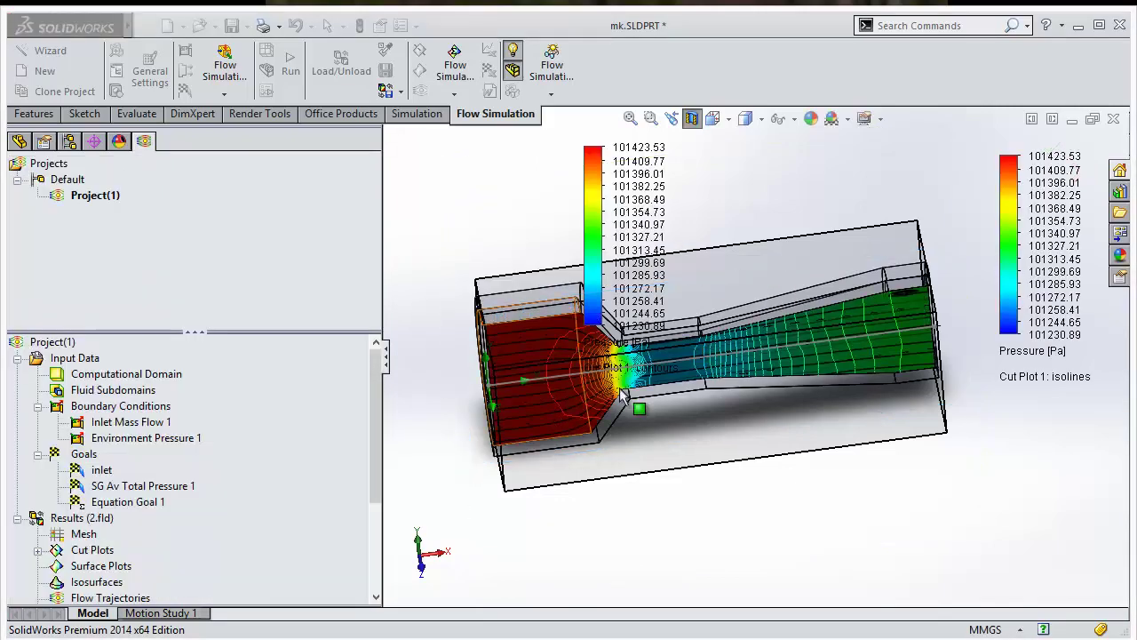
- Inspect the pressure cut plot through the nozzle and play Cut Plot 1's animation
scroll(622, 374, "up", 5)
scroll(625, 376, "down", 5)
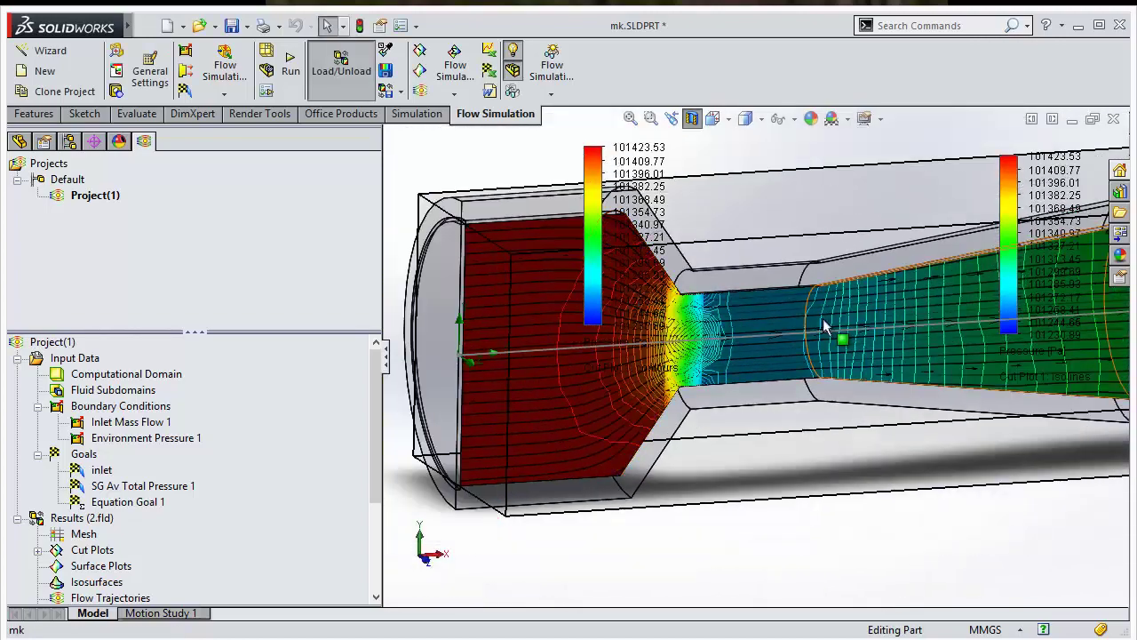
scroll(769, 329, "down", 3)
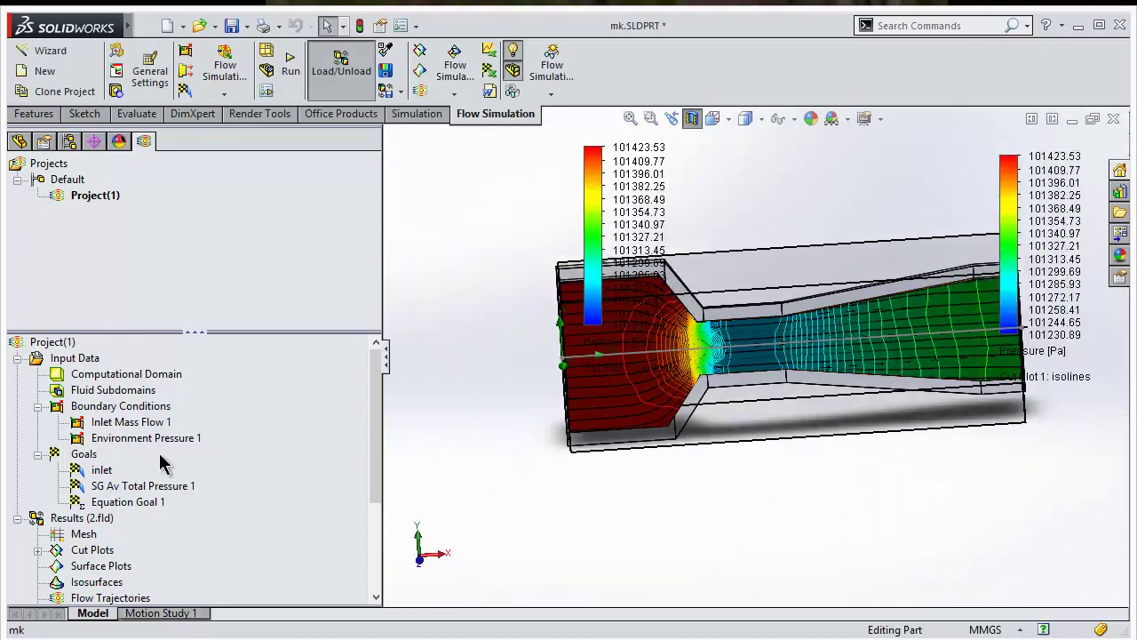
left_click(37, 551)
right_click(105, 567)
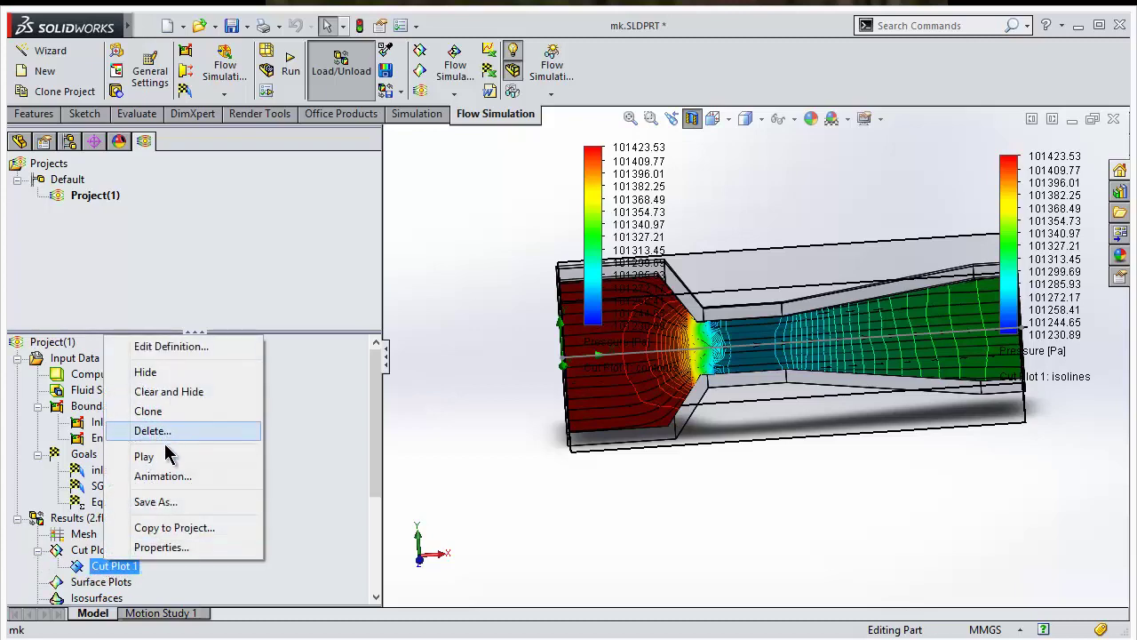
left_click(160, 457)
middle_click_drag(434, 452, 465, 489)
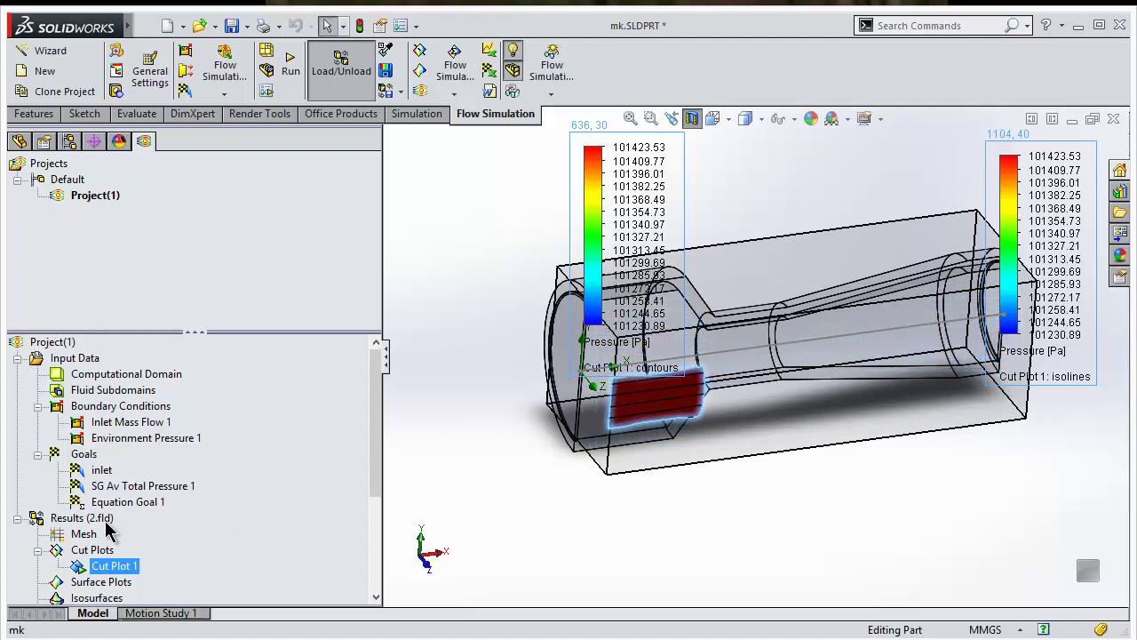
- Stop the animation of Cut Plot 1 and hide the plot
right_click(114, 566)
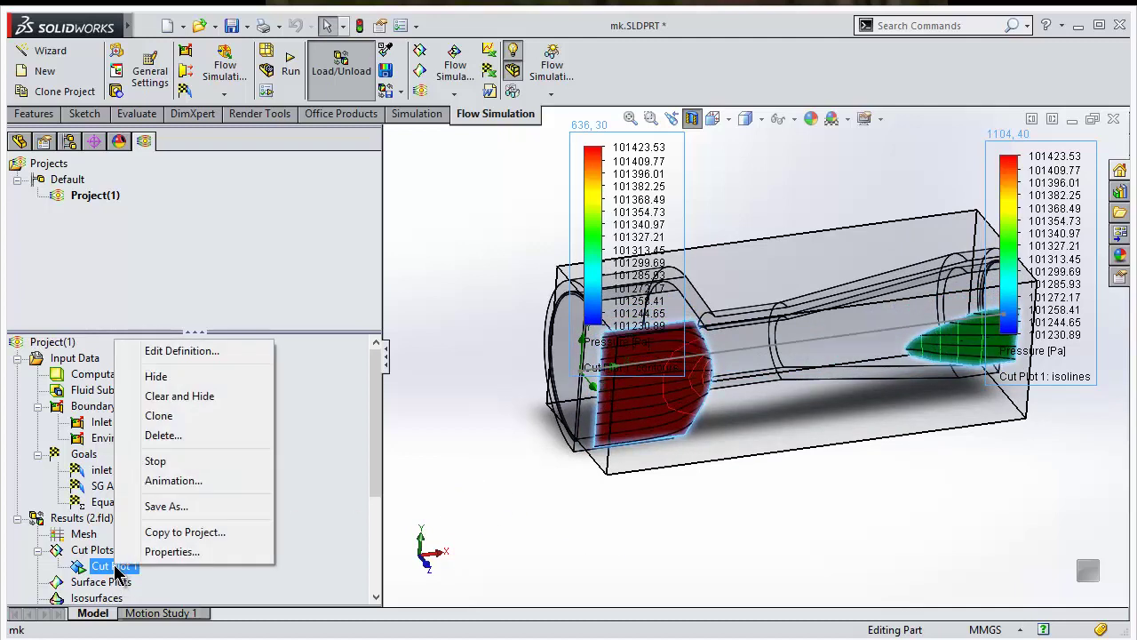
left_click(156, 462)
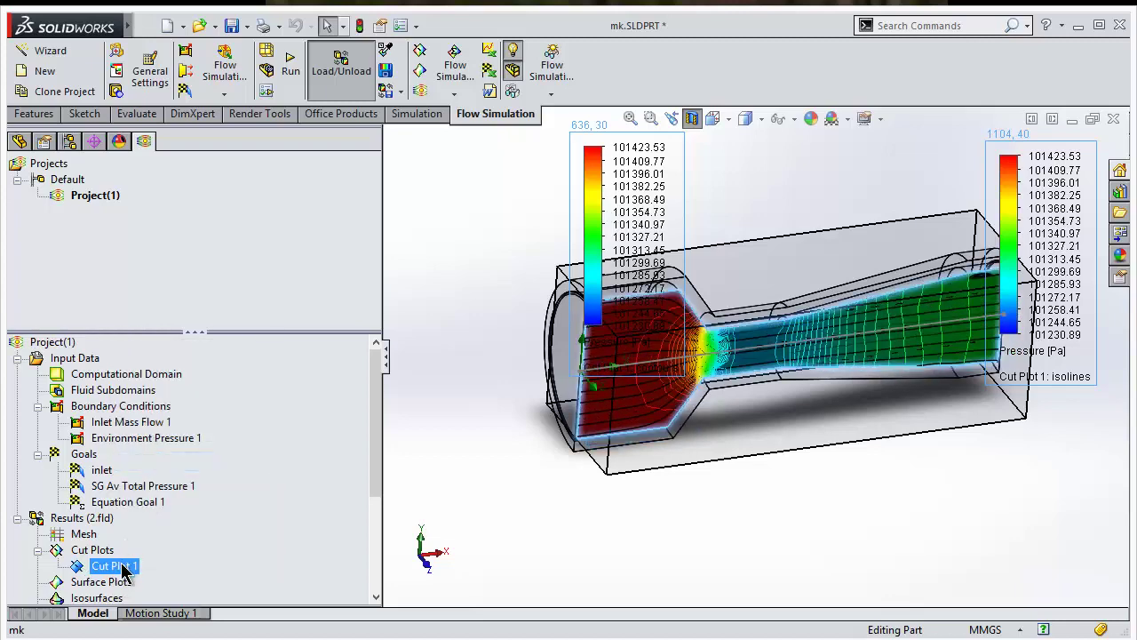
right_click(123, 569)
left_click(161, 374)
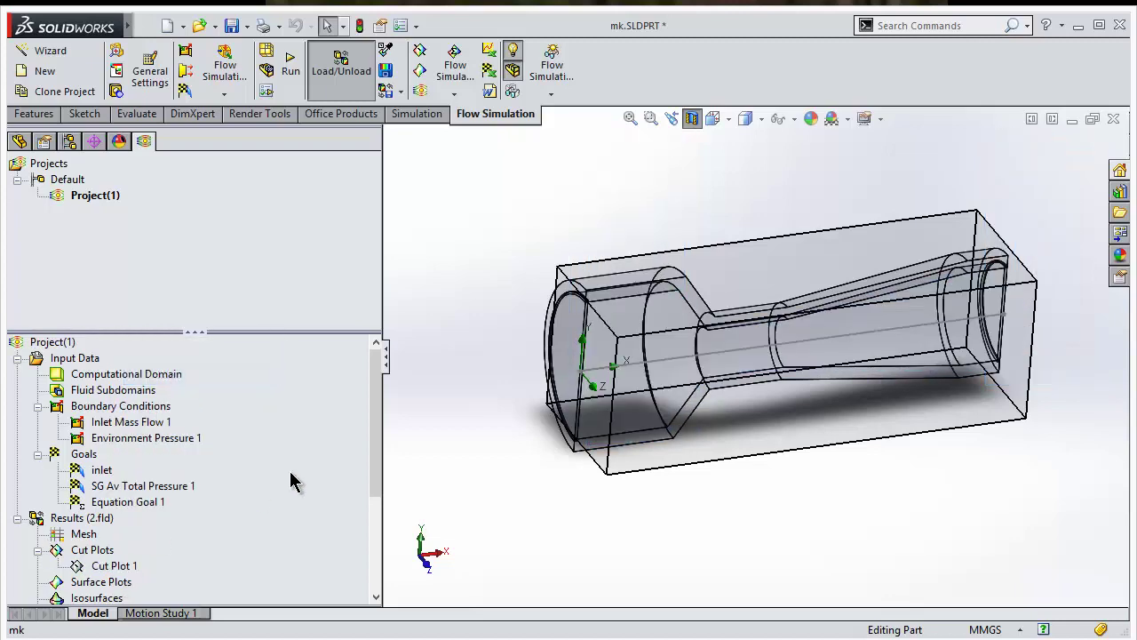
- Insert flow trajectories using the inner faces of the inlet and outlet lids as starting points
left_click_drag(376, 414, 371, 482)
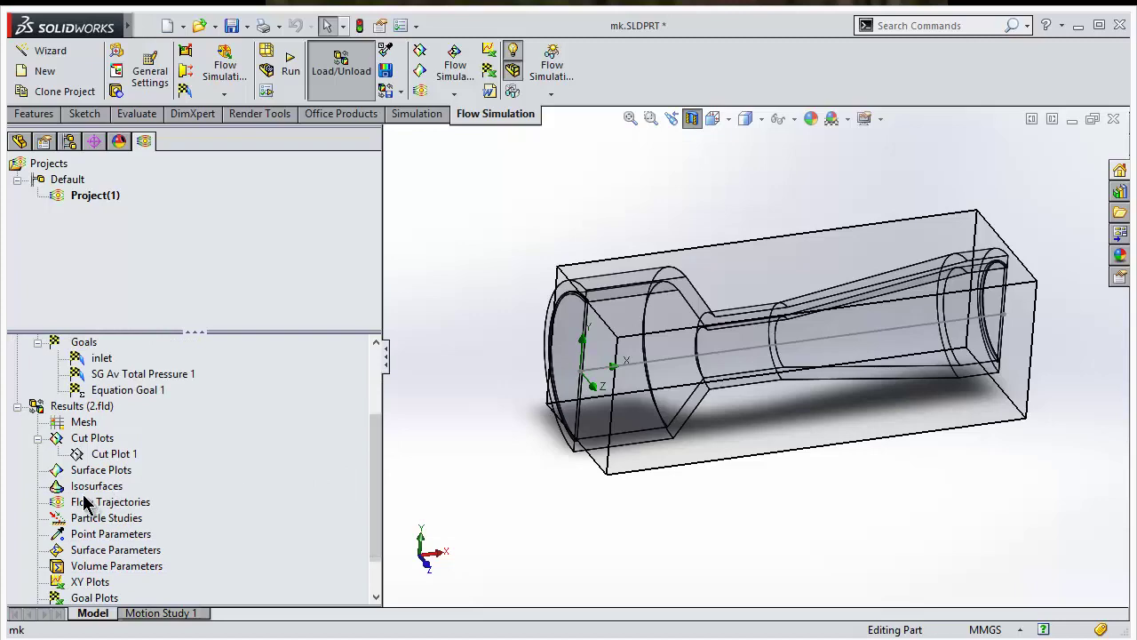
left_click(87, 503)
right_click(91, 505)
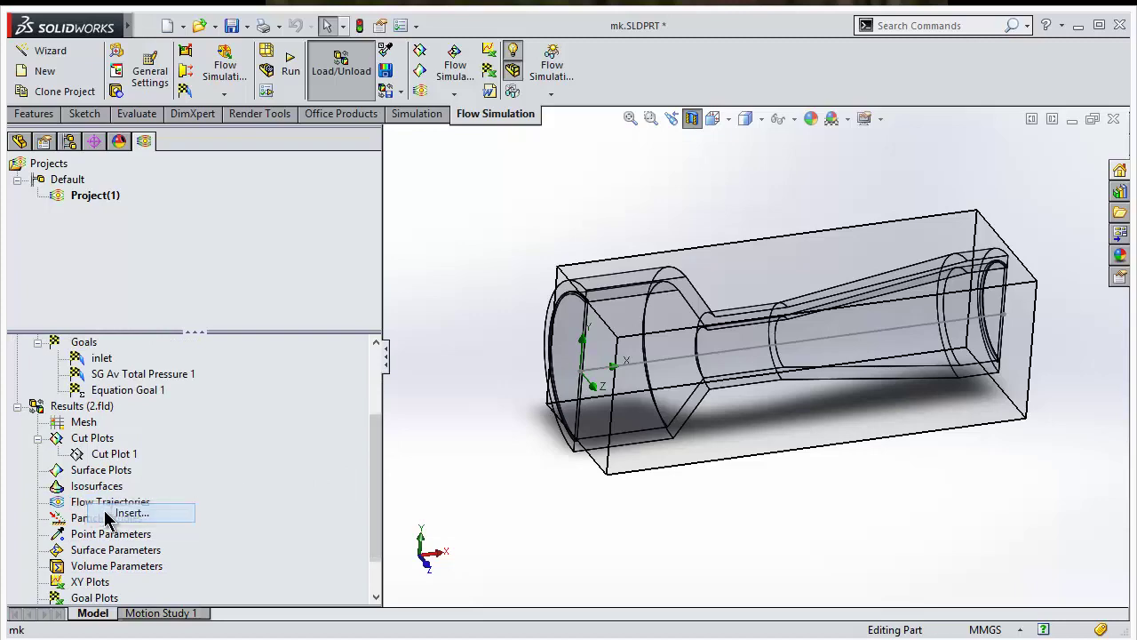
left_click(124, 514)
middle_click_drag(460, 427, 284, 442)
middle_click_drag(632, 367, 703, 348)
left_click(646, 341)
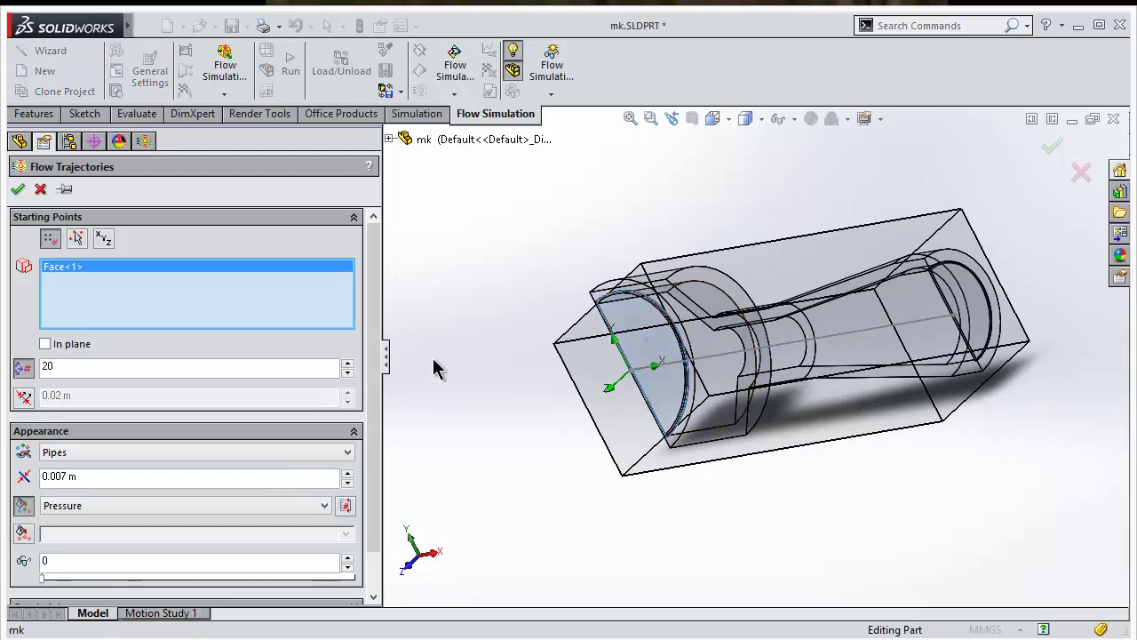
middle_click_drag(409, 356, 640, 347)
left_click(935, 311)
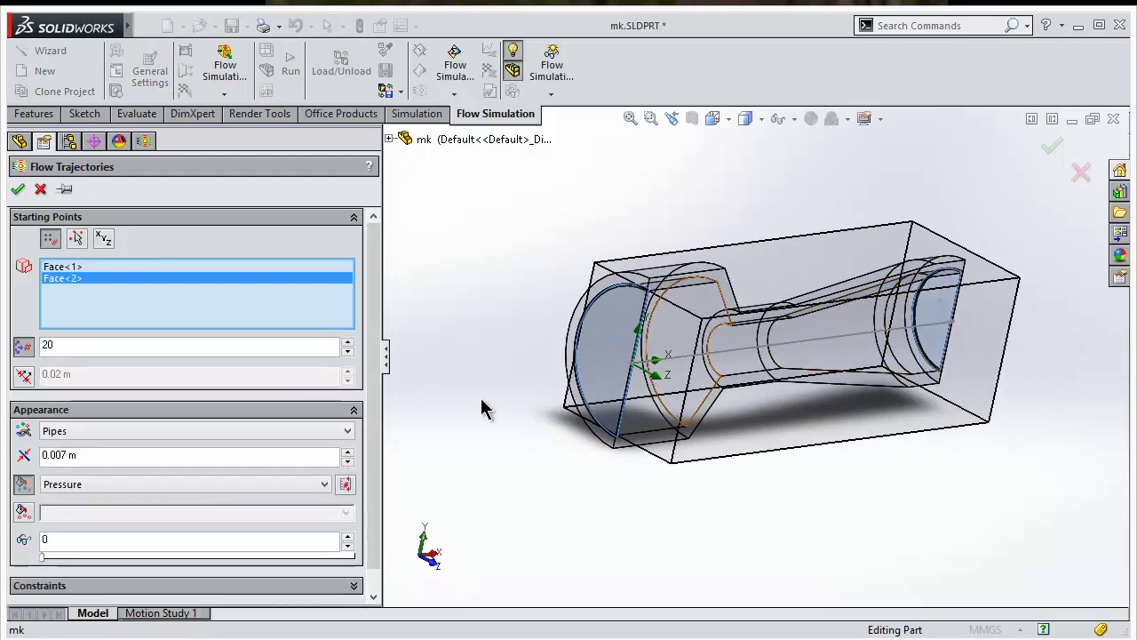
- Draw the trajectories as arrows of 0.0002 m size with 150 starting points, and create the plot
left_click(185, 429)
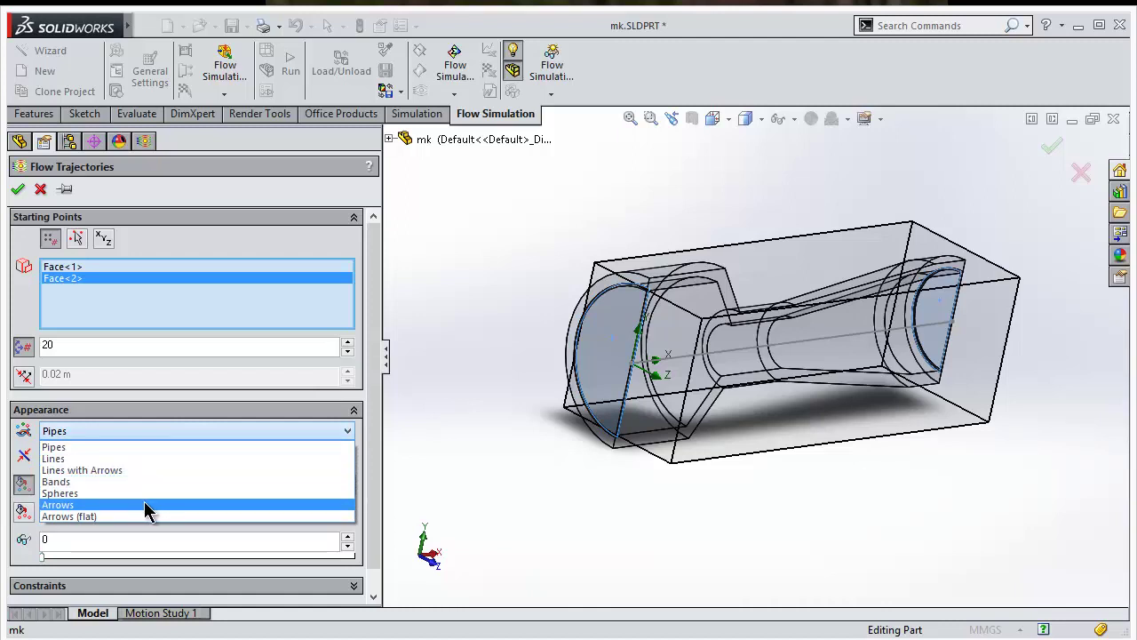
left_click(148, 504)
left_click(148, 456)
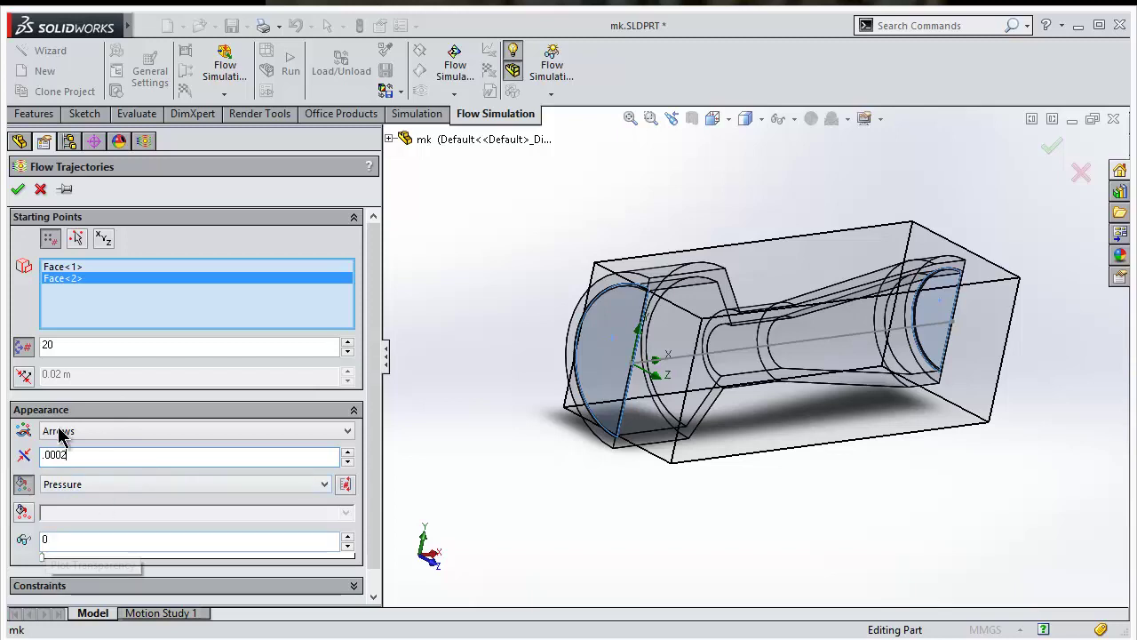
key("Return")
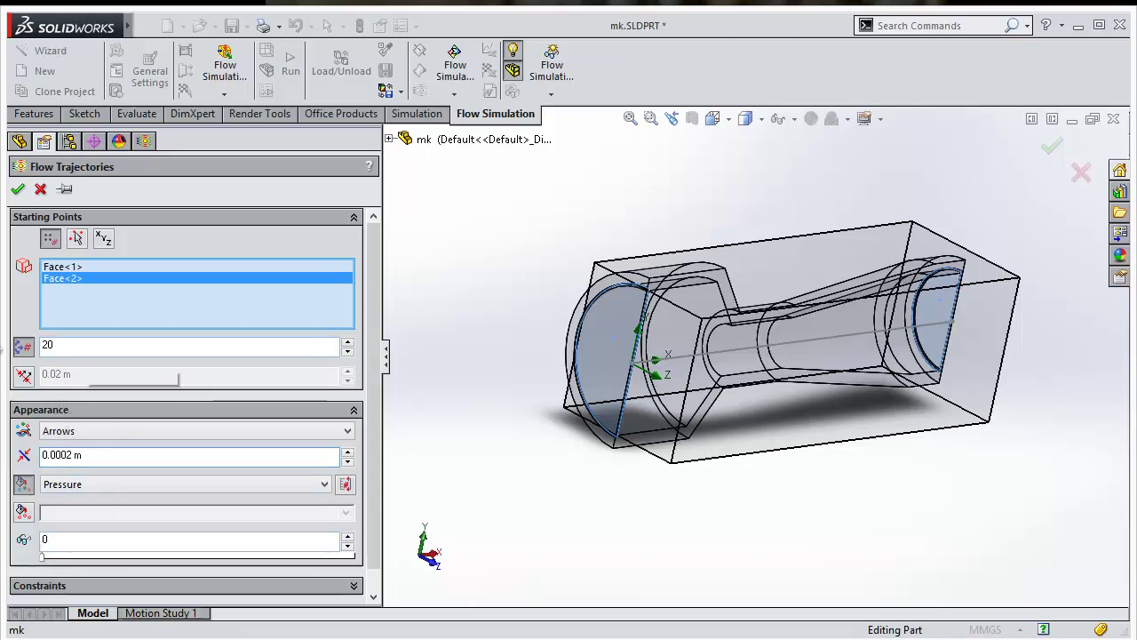
left_click(62, 346)
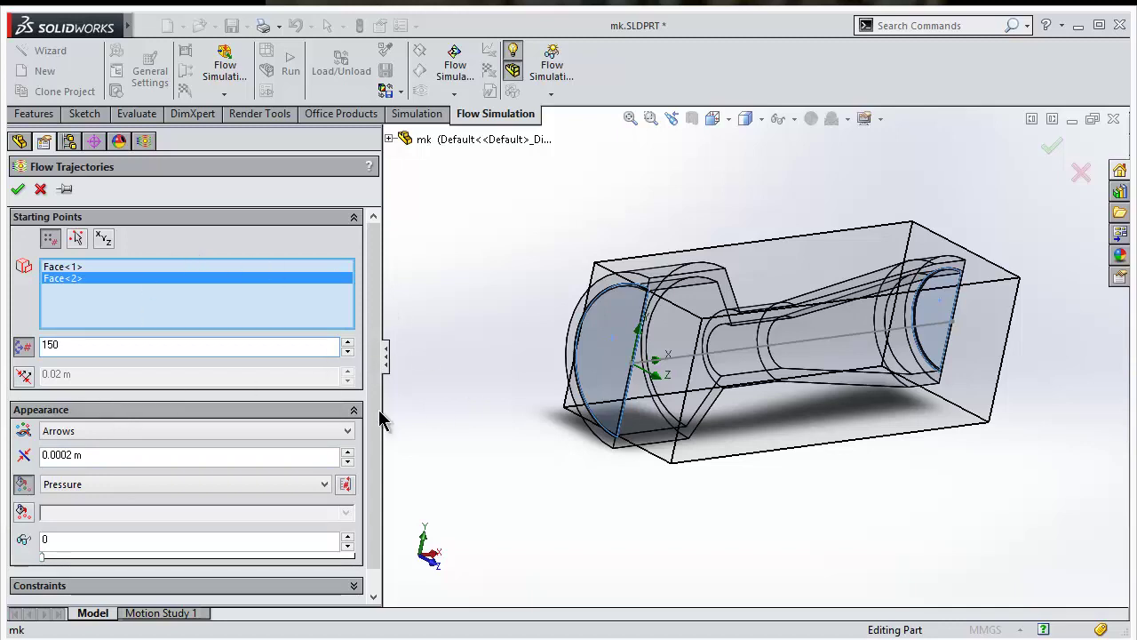
left_click(17, 189)
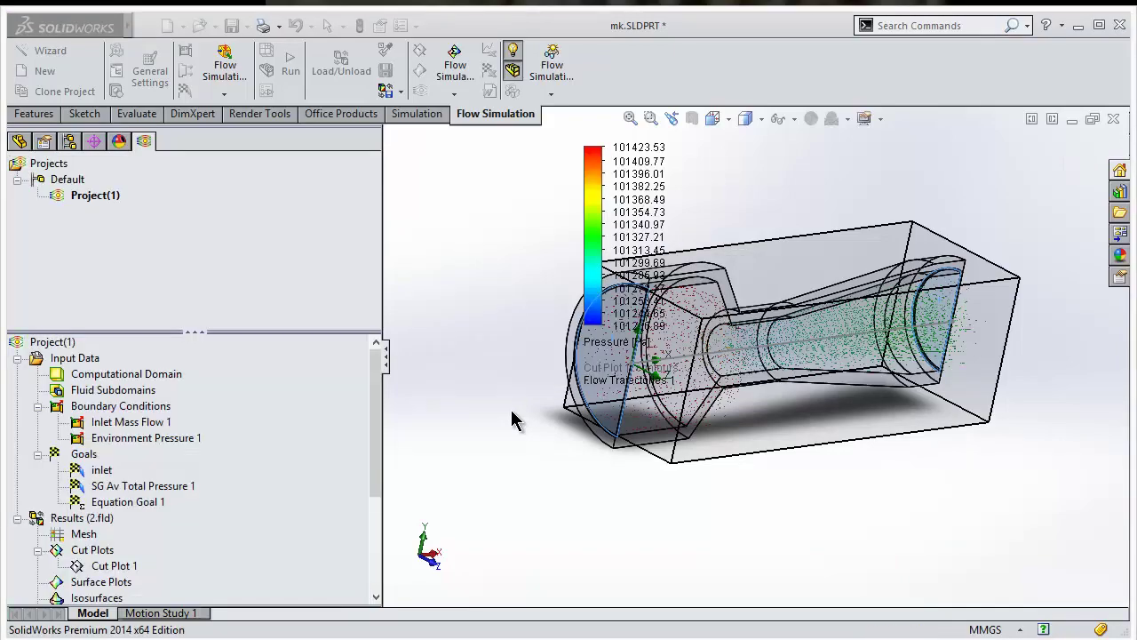
- Play the animation of Flow Trajectories 1 and view the arrows moving through the nozzle's throat
scroll(896, 429, "down", 10)
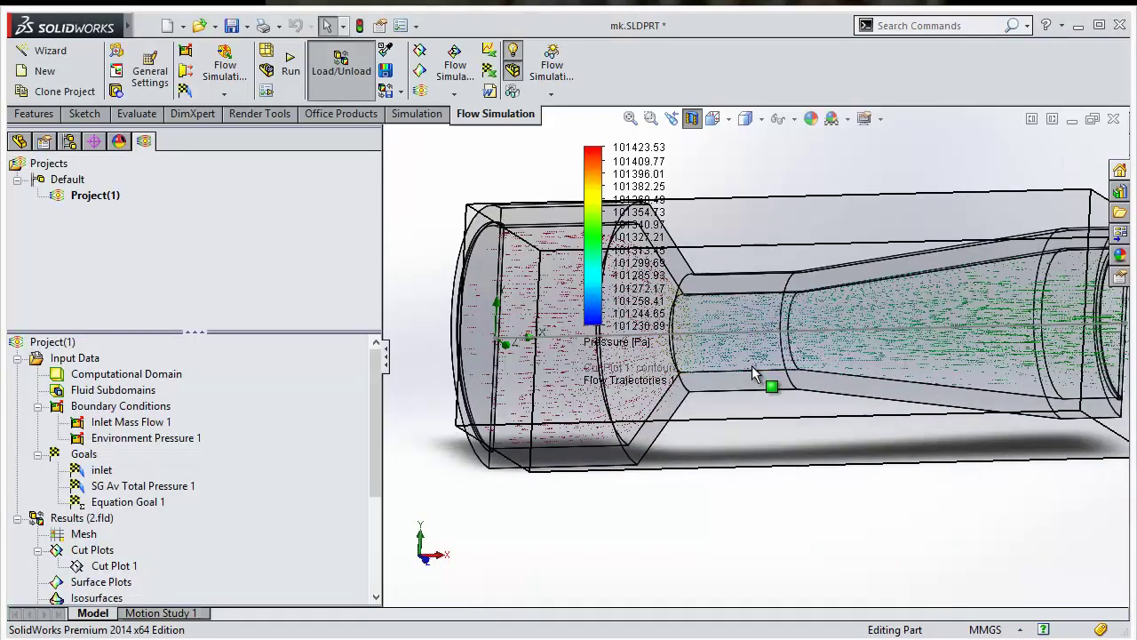
scroll(662, 338, "up", 3)
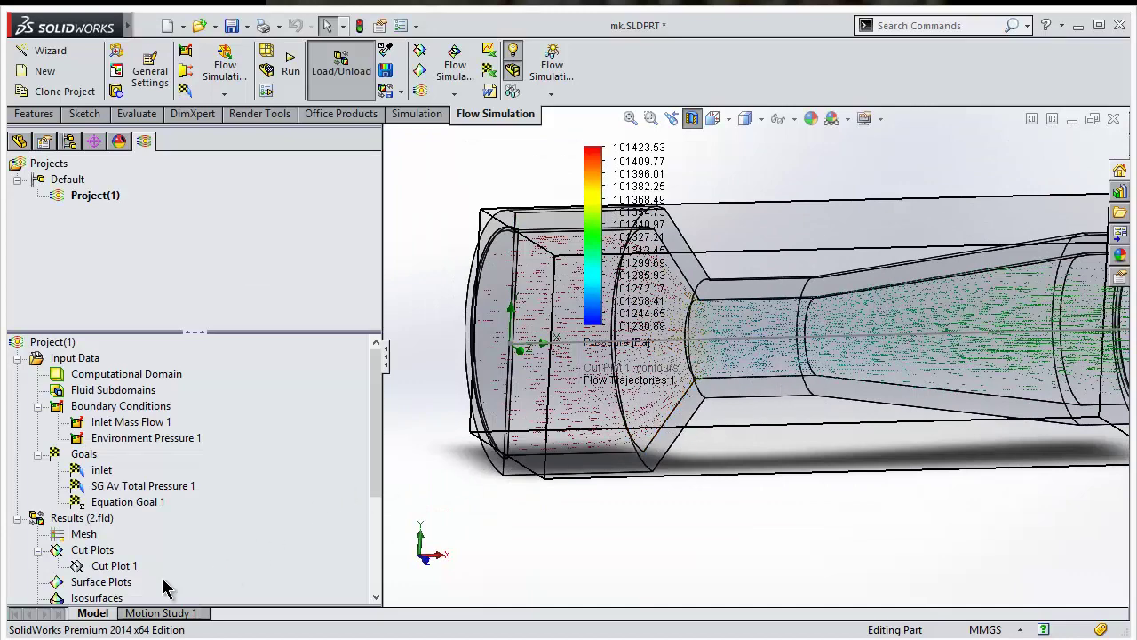
left_click_drag(383, 428, 367, 501)
left_click(38, 502)
right_click(105, 519)
left_click(165, 374)
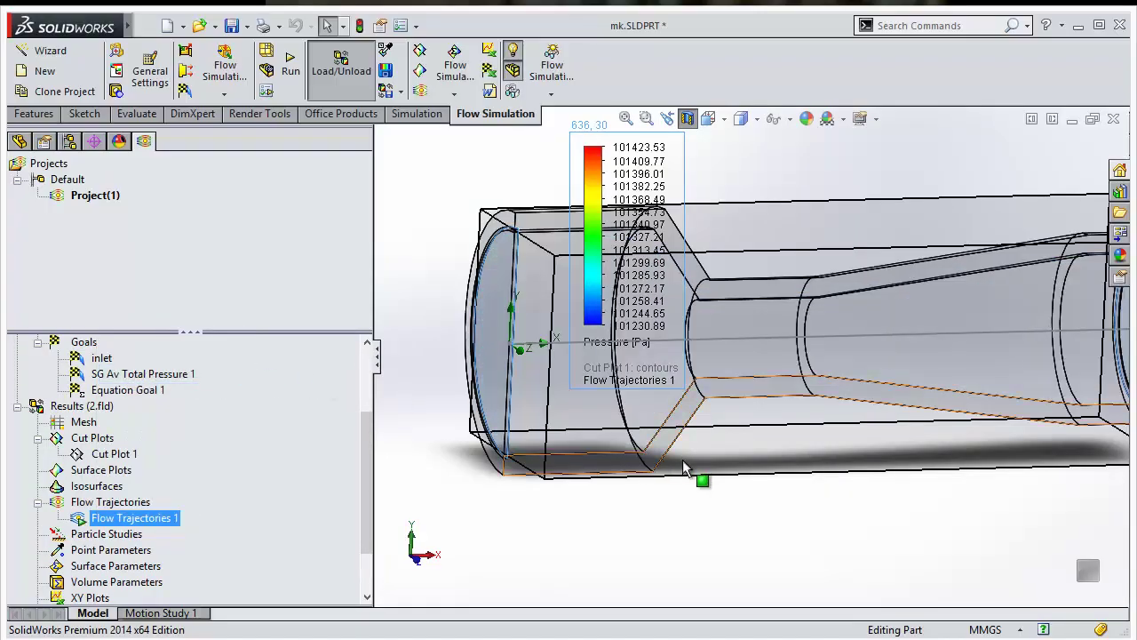
scroll(685, 359, "down", 6)
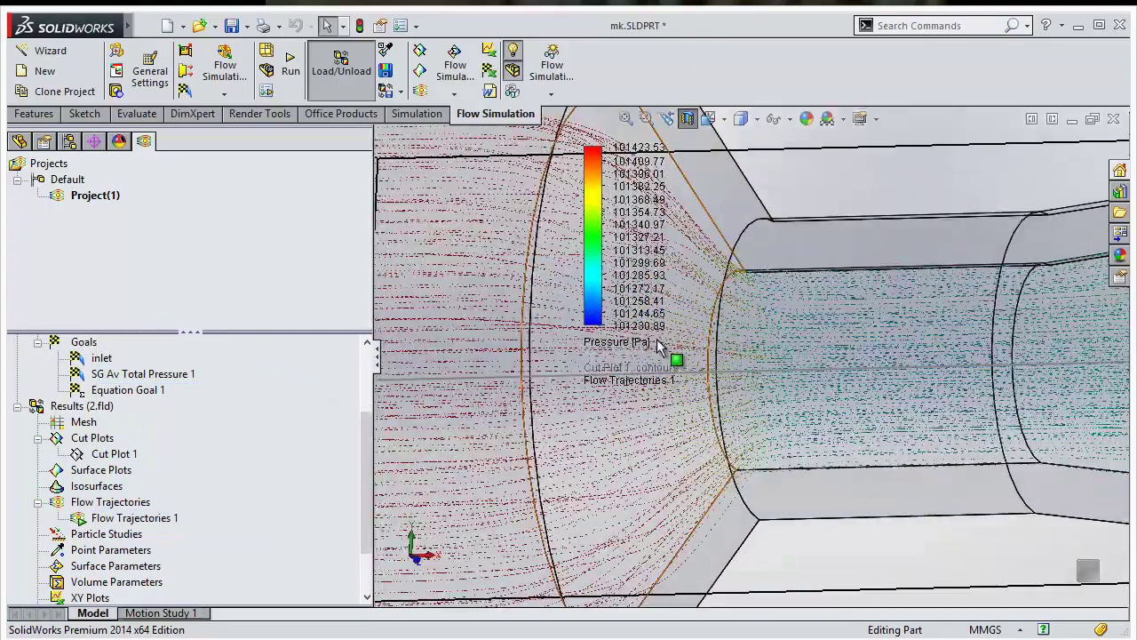
- Edit Flow Trajectories 1 to set the arrow size to 0.002 m and apply the change
middle_click_drag(684, 360, 854, 375)
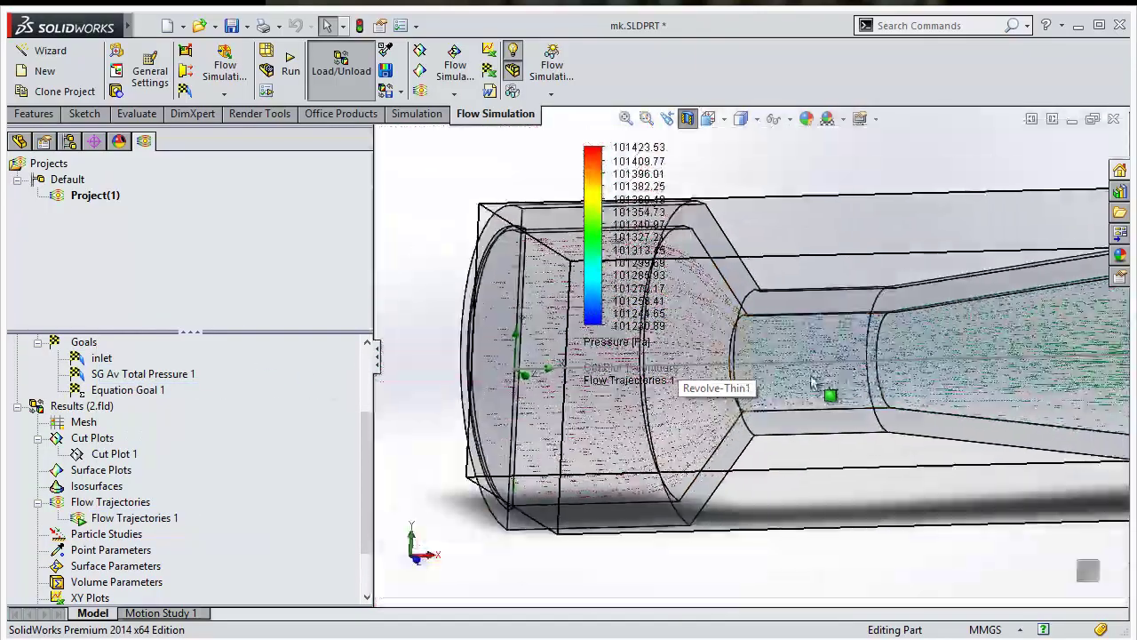
scroll(778, 392, "up", 3)
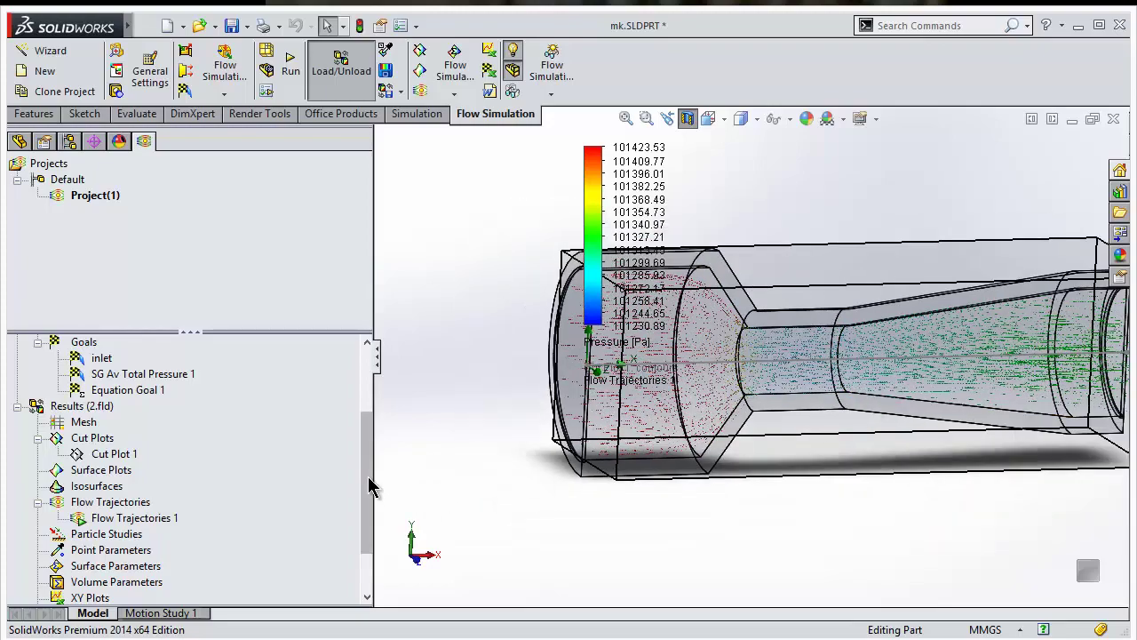
left_click_drag(371, 487, 361, 518)
right_click(116, 453)
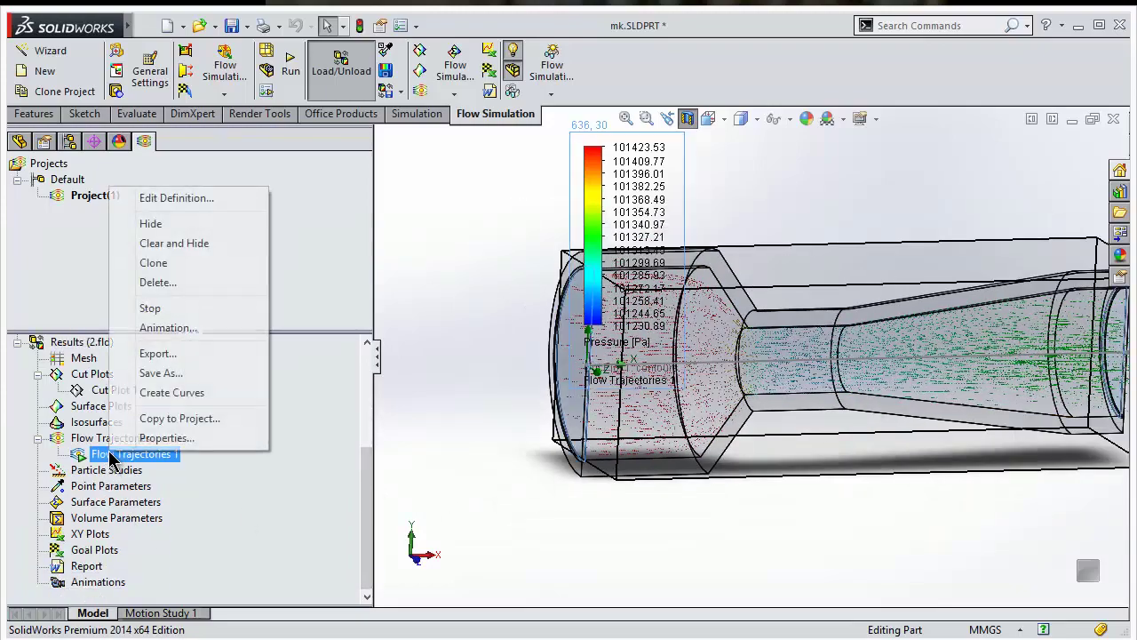
left_click(165, 199)
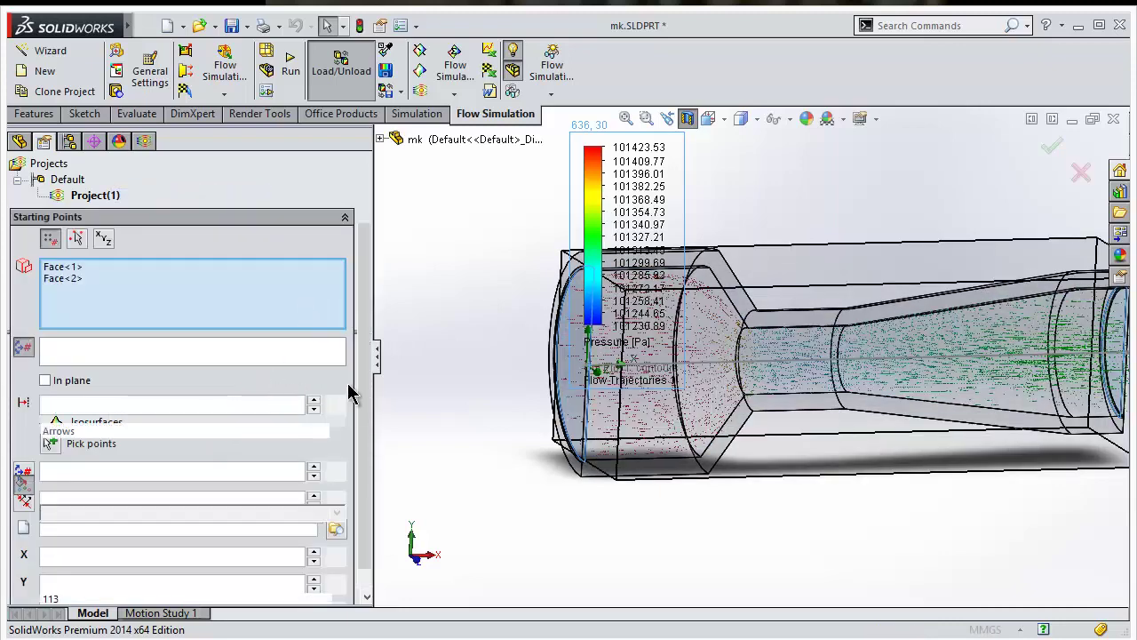
scroll(356, 400, "down", 1)
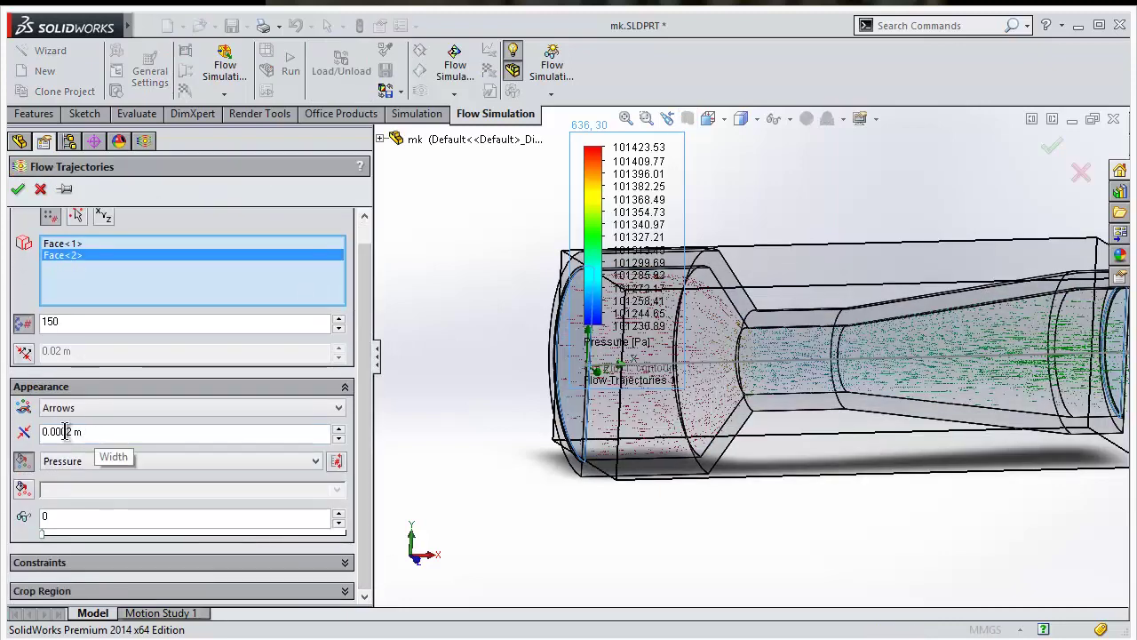
key("Left")
key("BackSpace")
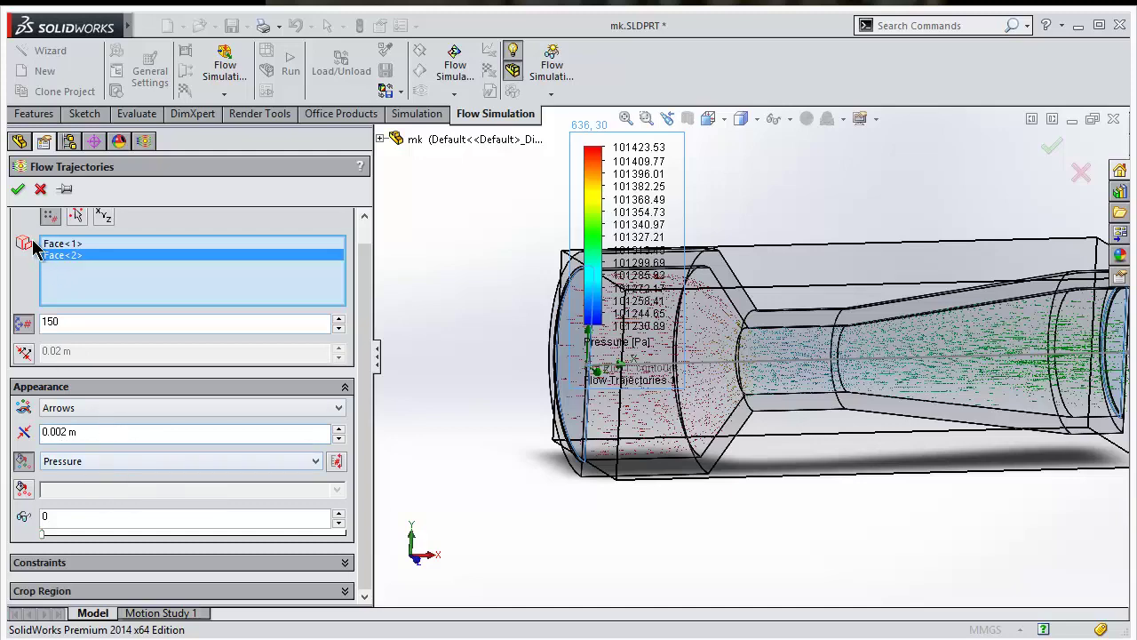
left_click(16, 191)
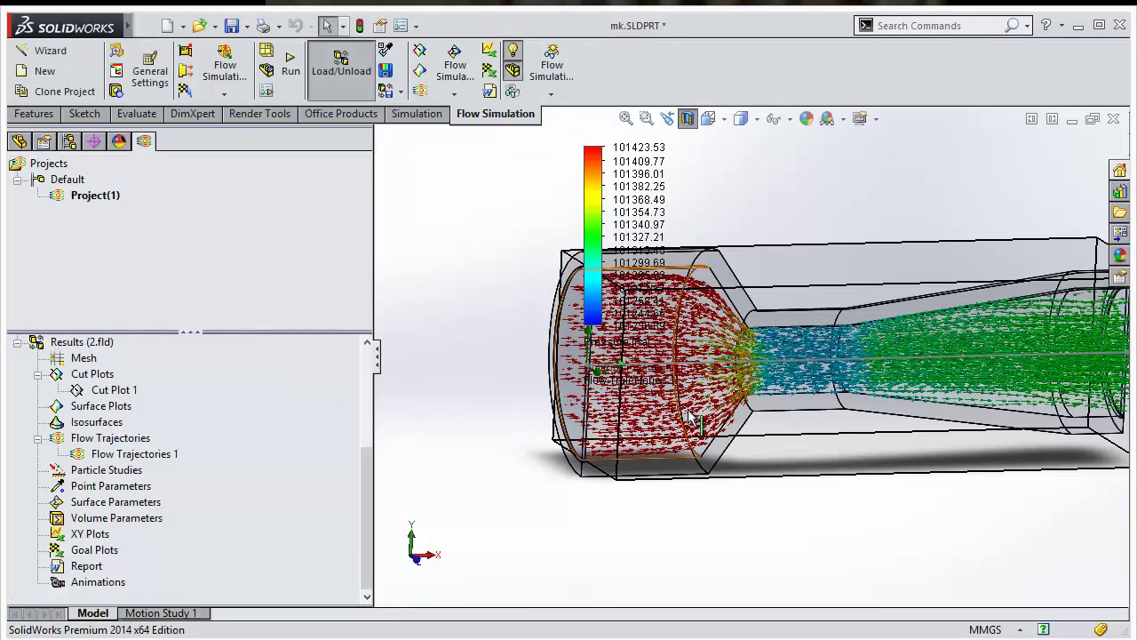
- Play the animation of Flow Trajectories 1 and view the arrows moving along the nozzle from the side
scroll(711, 400, "up", 3)
scroll(780, 321, "down", 2)
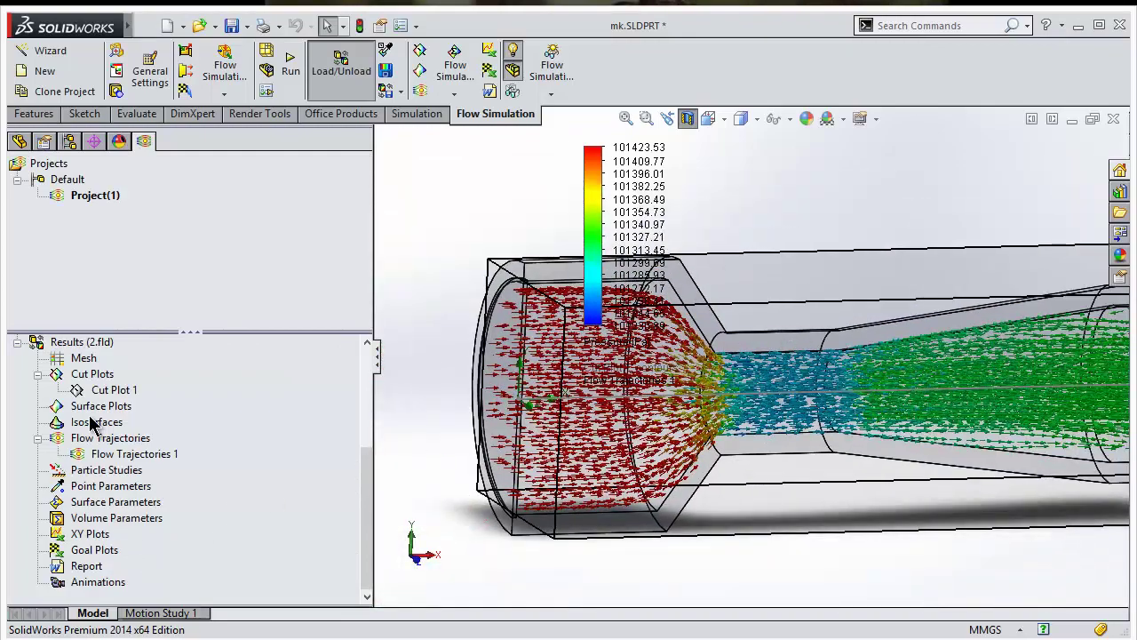
right_click(105, 456)
left_click(142, 302)
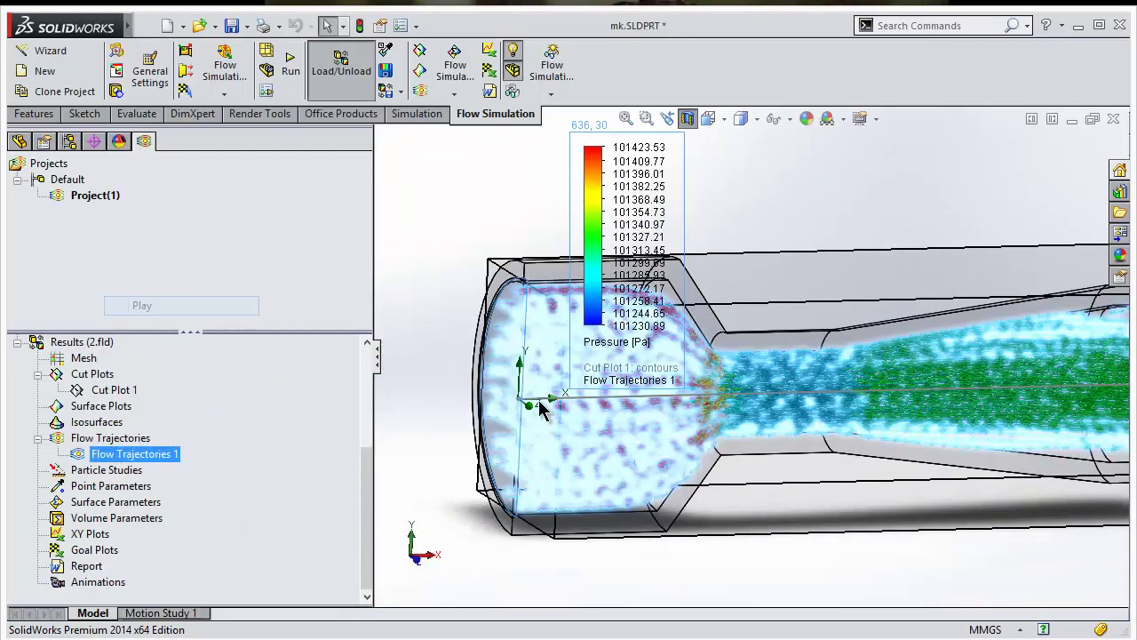
key("ctrl+7")
scroll(794, 508, "up", 4)
scroll(649, 435, "down", 6)
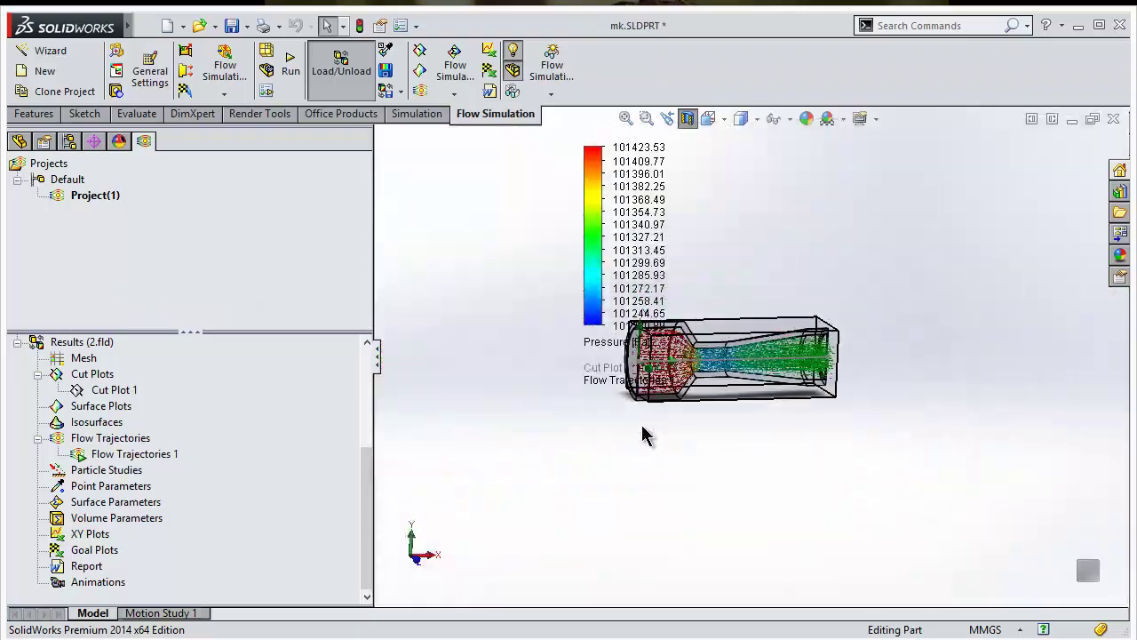
middle_click_drag(642, 436, 618, 411)
scroll(689, 380, "up", 5)
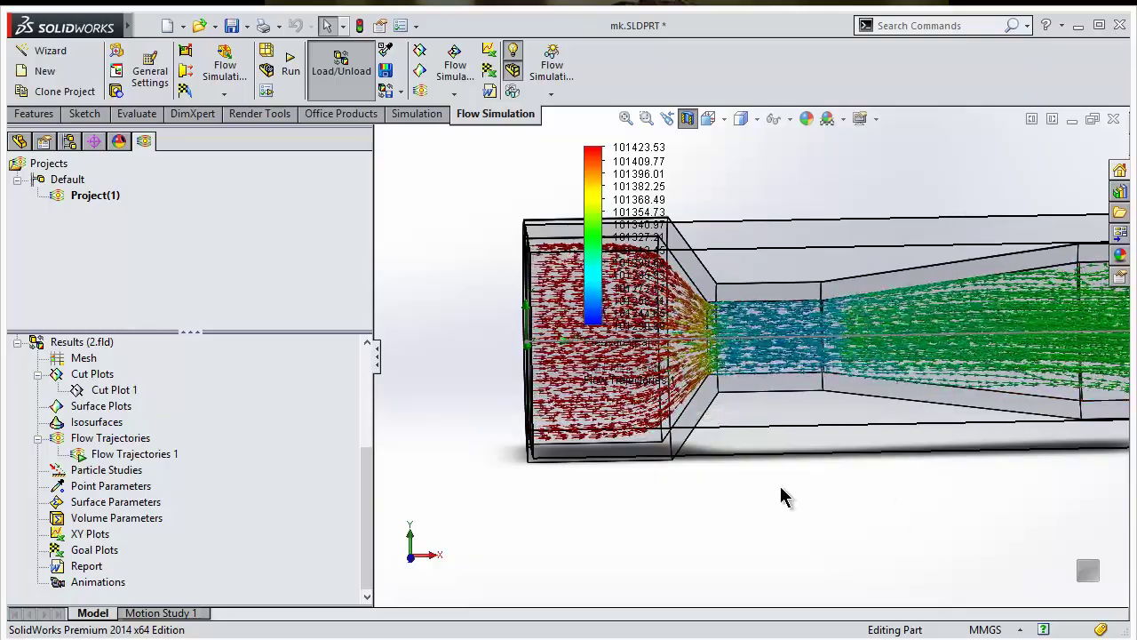
- Switch the parameter displayed by the color legend from Pressure to Velocity
left_click(609, 346)
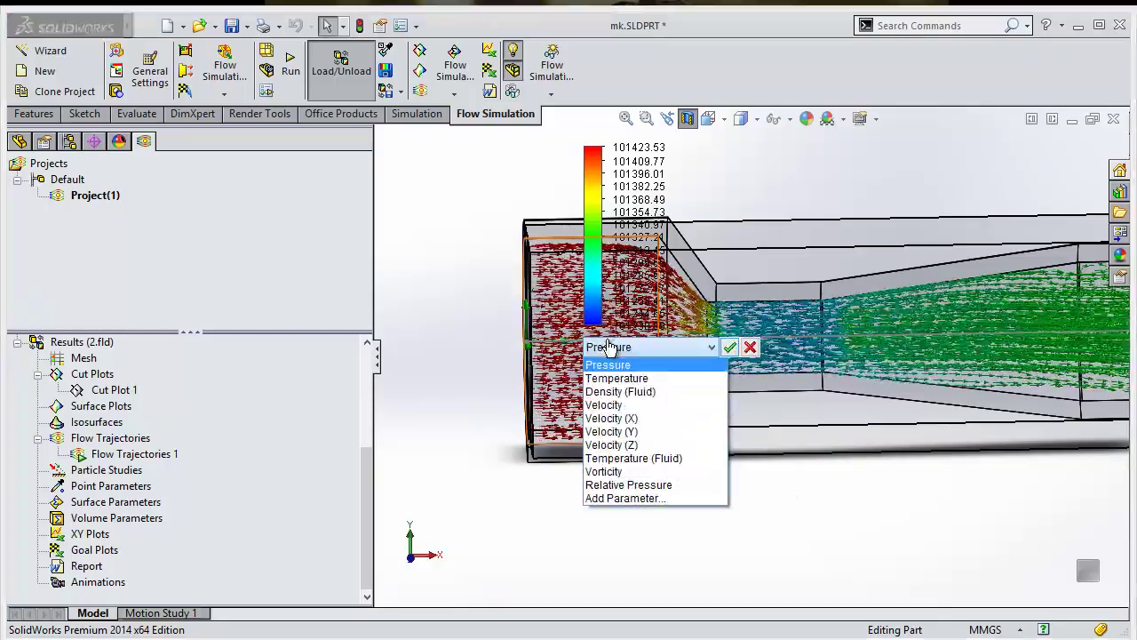
left_click(625, 407)
left_click(729, 348)
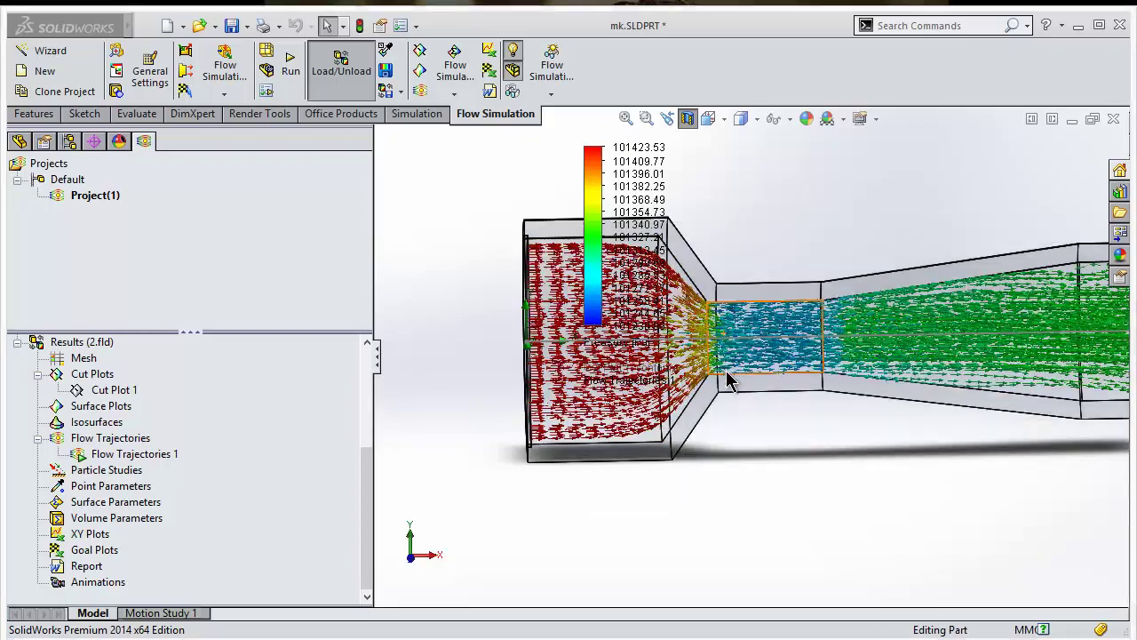
scroll(711, 400, "up", 3)
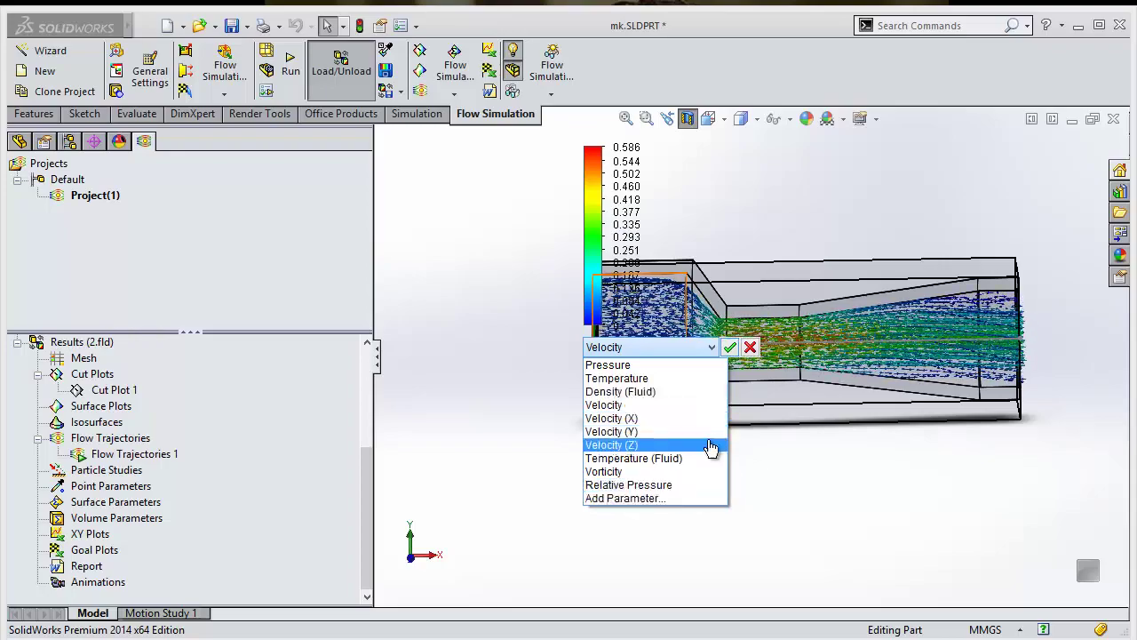
left_click(732, 354)
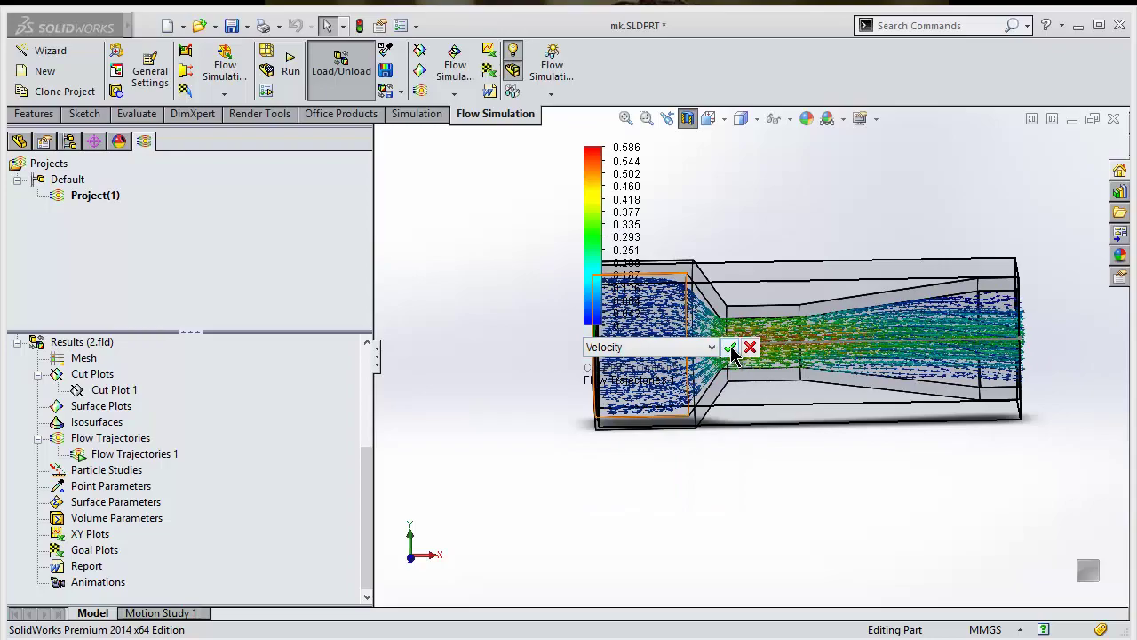
left_click(730, 348)
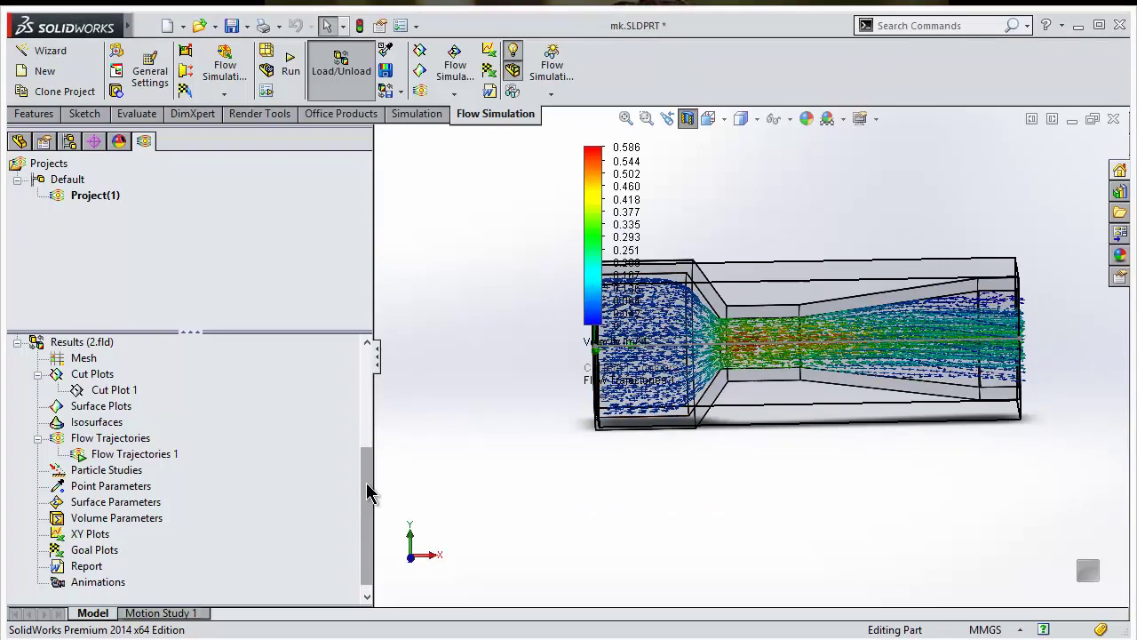
- Examine the flow simulation Report options for documents, pictures and charts, including Excel sheet from file, and insertable IDs, then close the dialog
left_click_drag(371, 491, 382, 436)
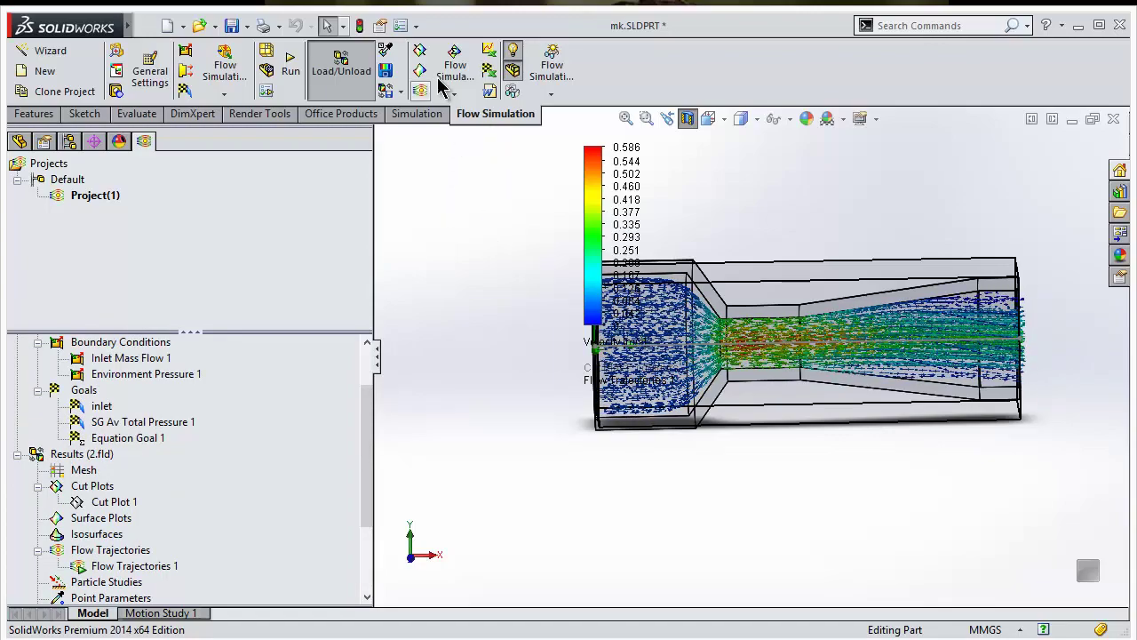
left_click(490, 91)
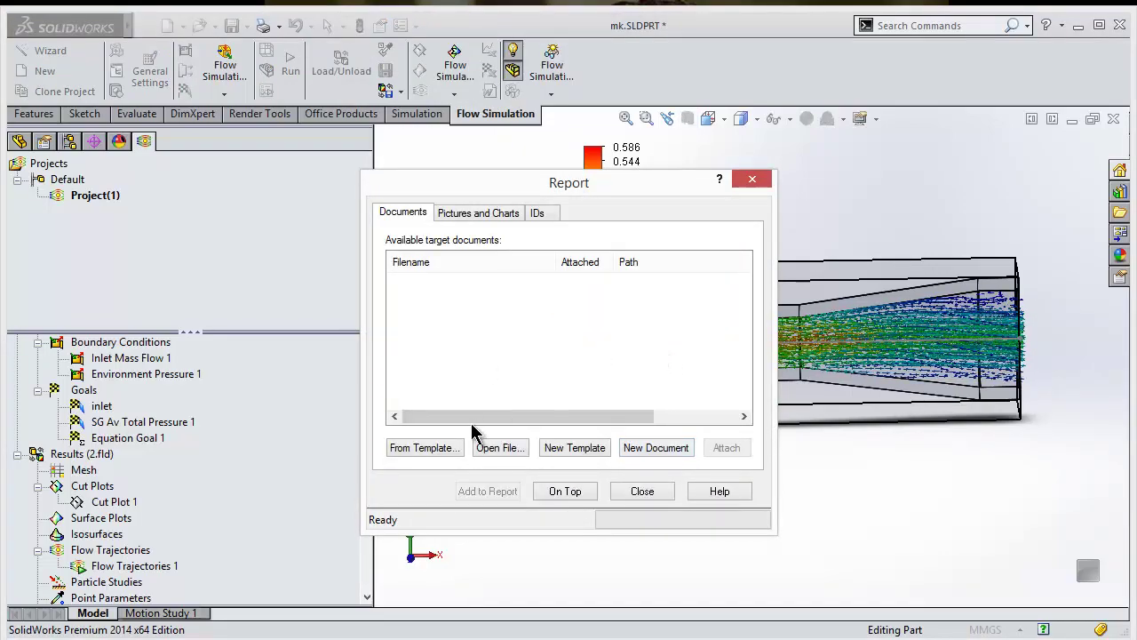
left_click(475, 214)
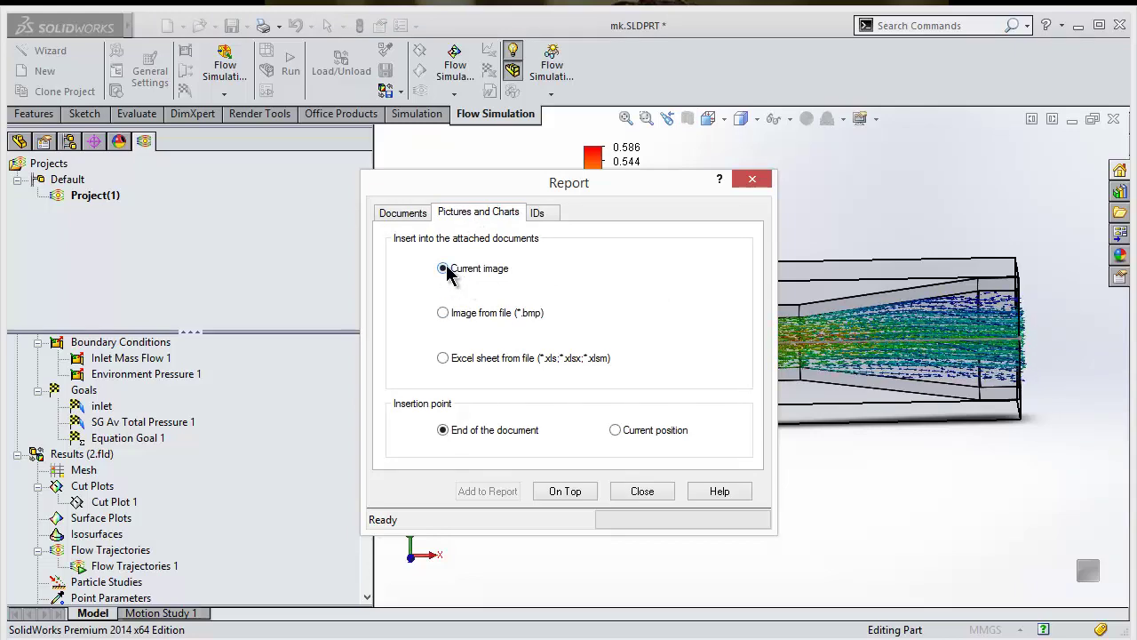
left_click(442, 358)
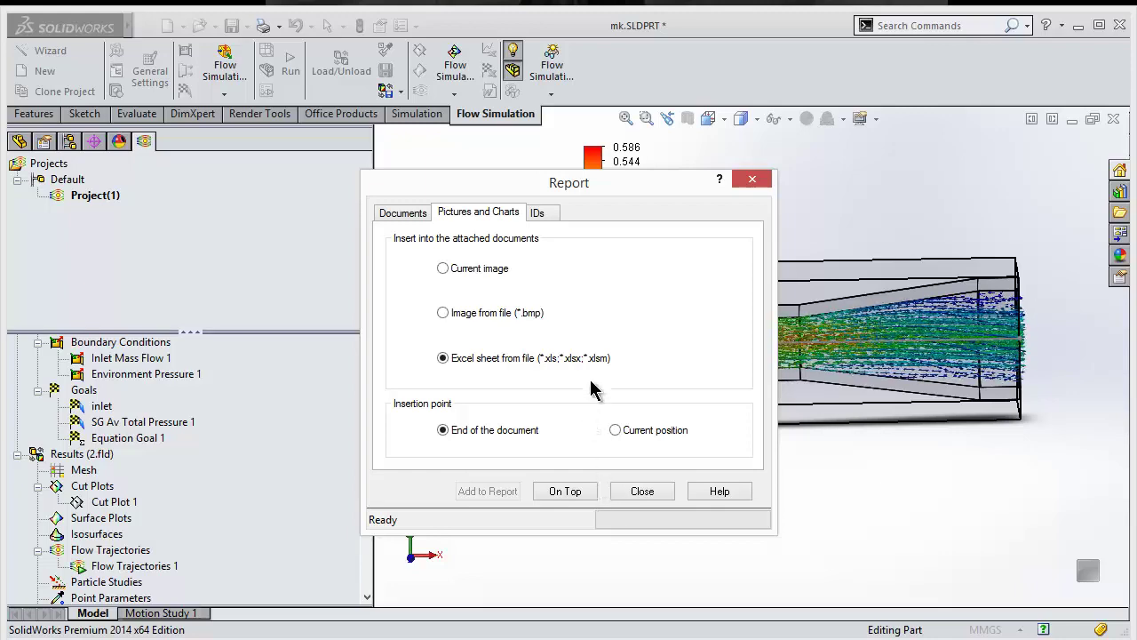
left_click(536, 212)
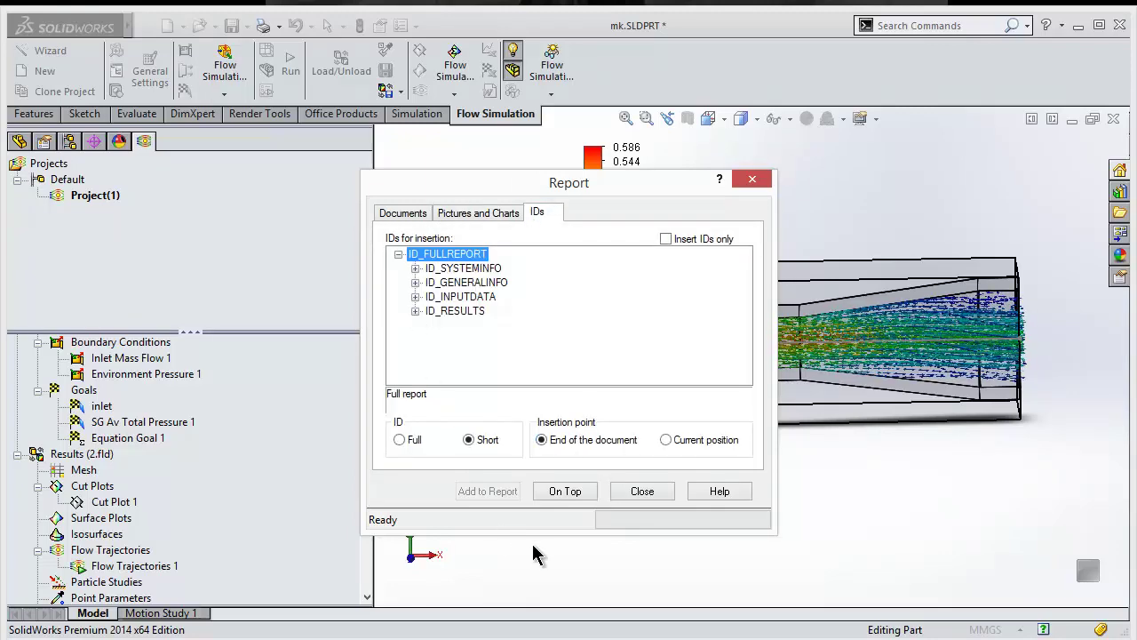
left_click(650, 498)
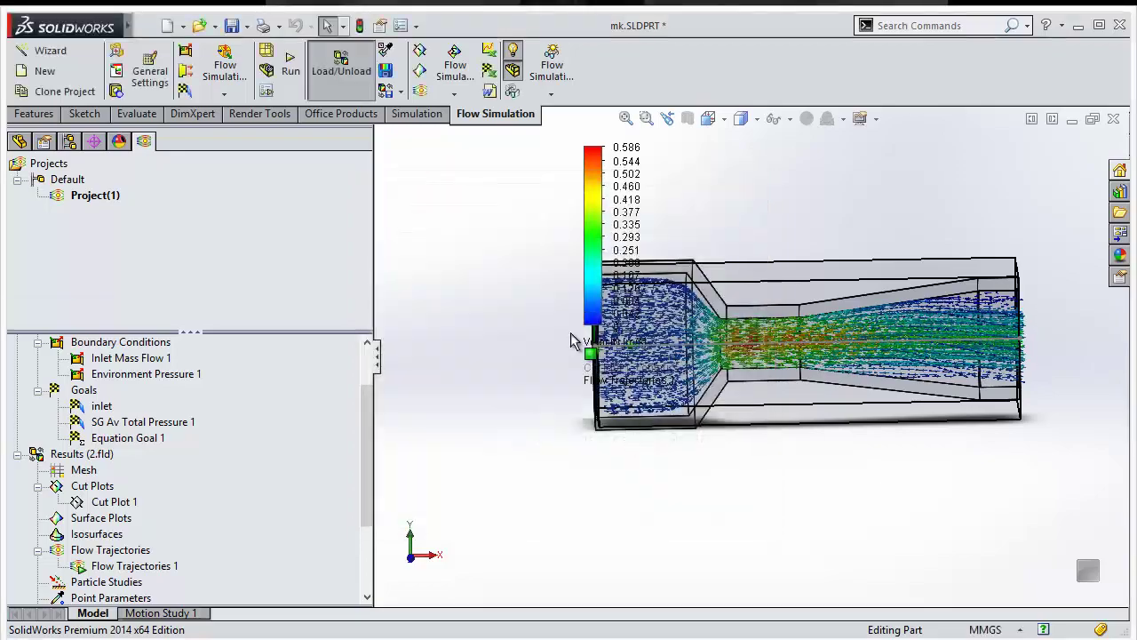